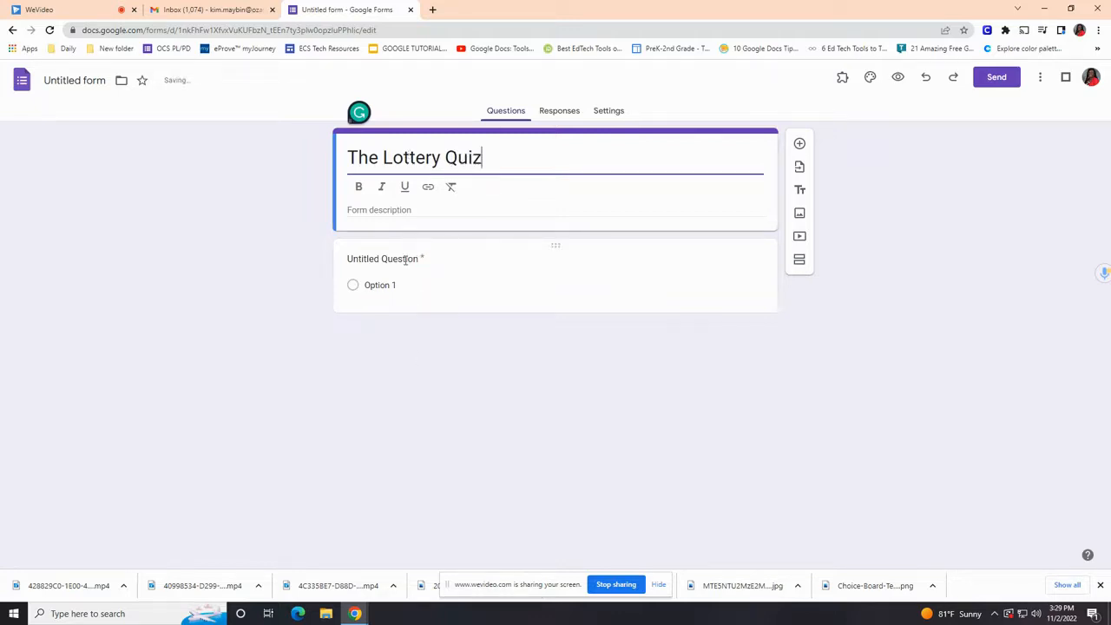
- Title the first question Name as a short answer and name the form file The Lottery Quiz
click(405, 257)
text(Name)
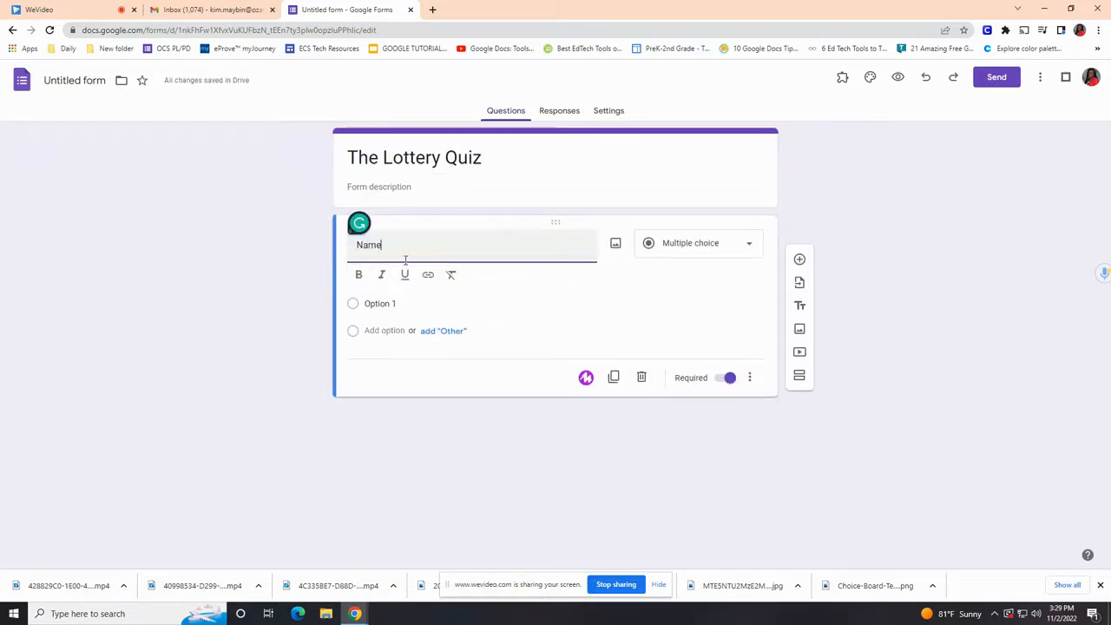
click(76, 80)
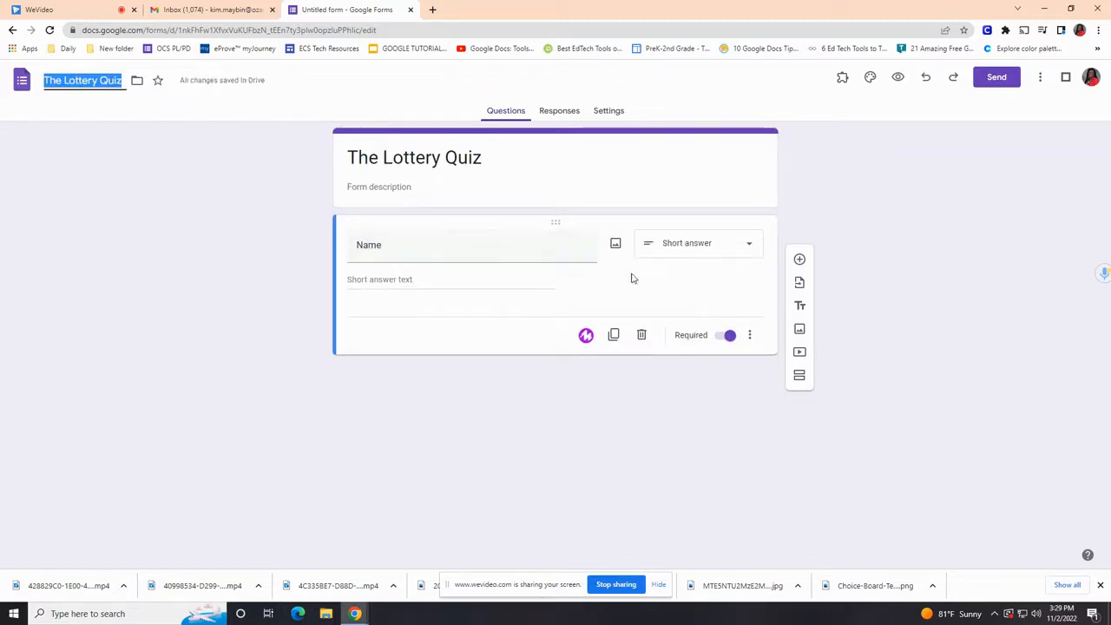
click(1041, 77)
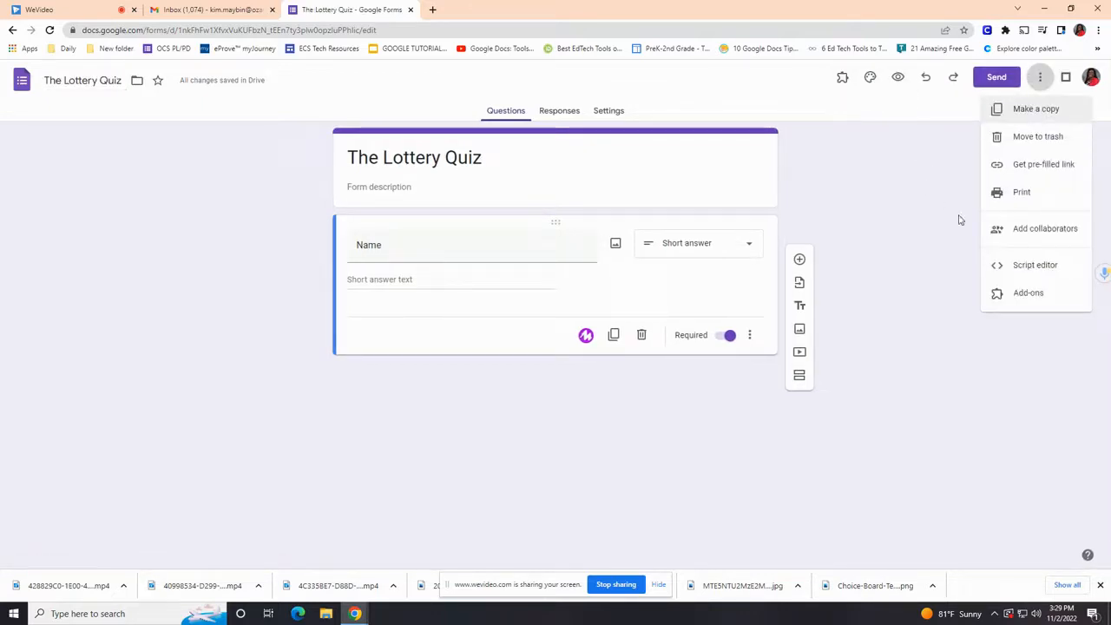
click(934, 228)
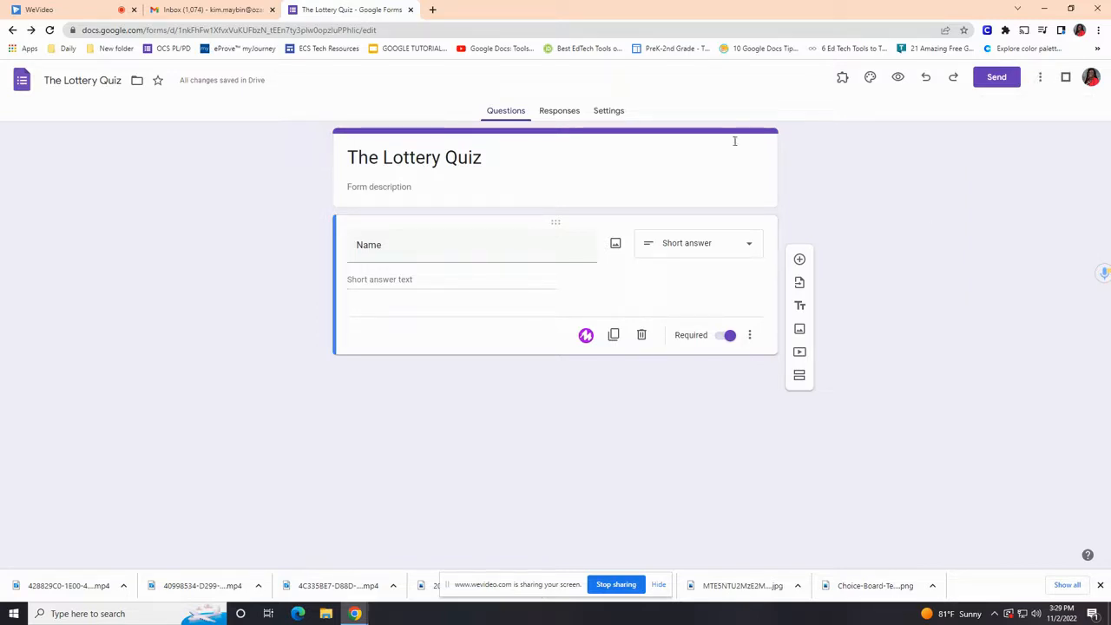
- Turn the form into a quiz in its settings and stop respondents from seeing the correct answers
click(604, 112)
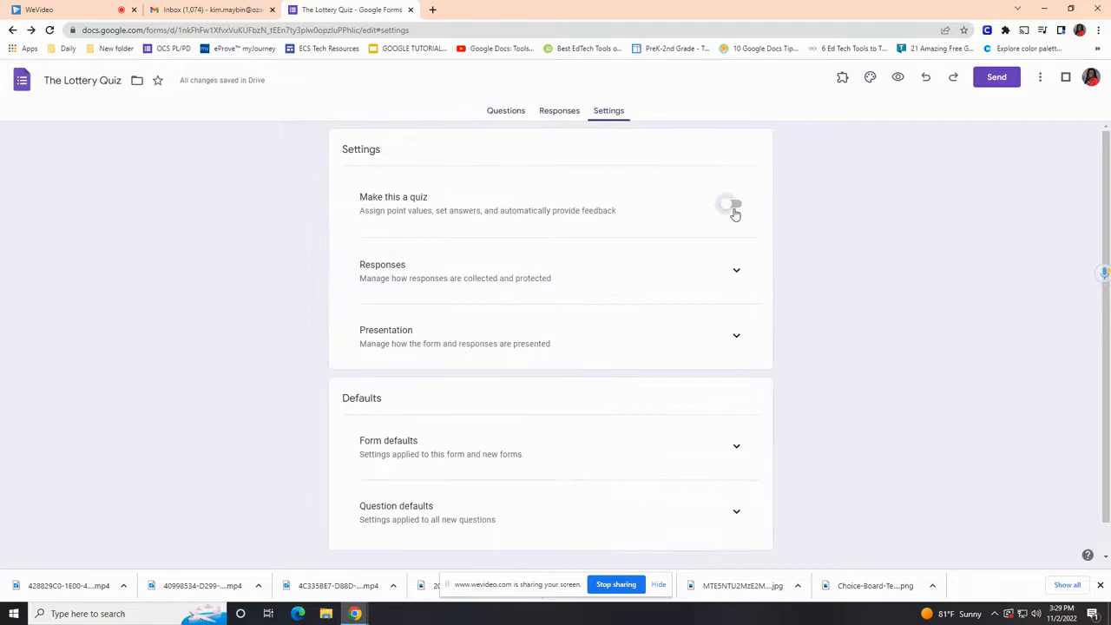
click(734, 209)
scroll(562, 319, down, 2)
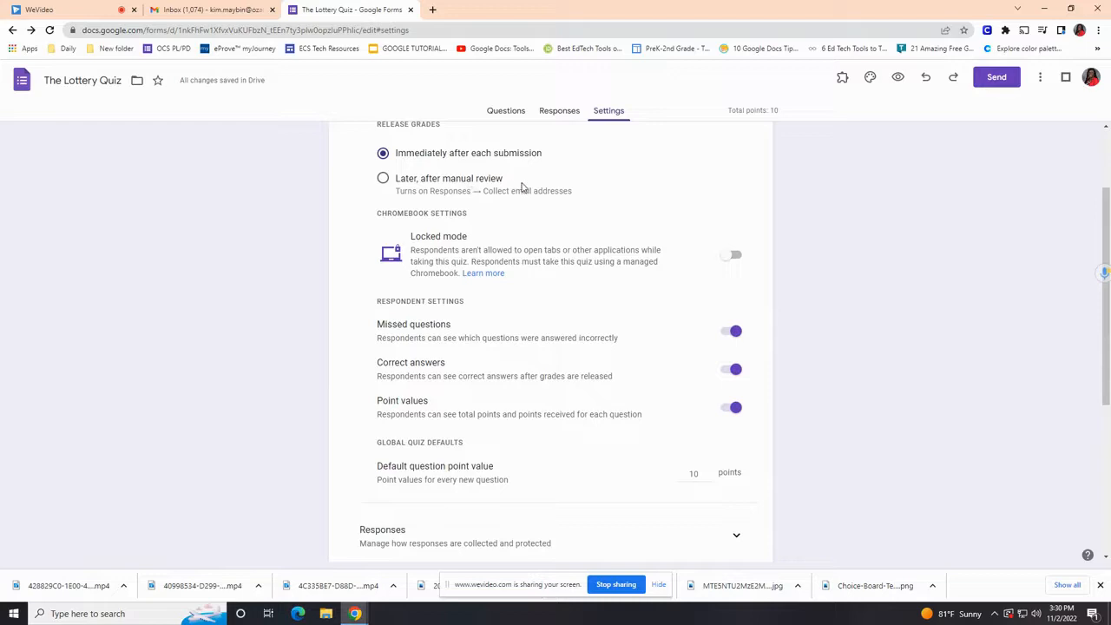
scroll(522, 188, down, 2)
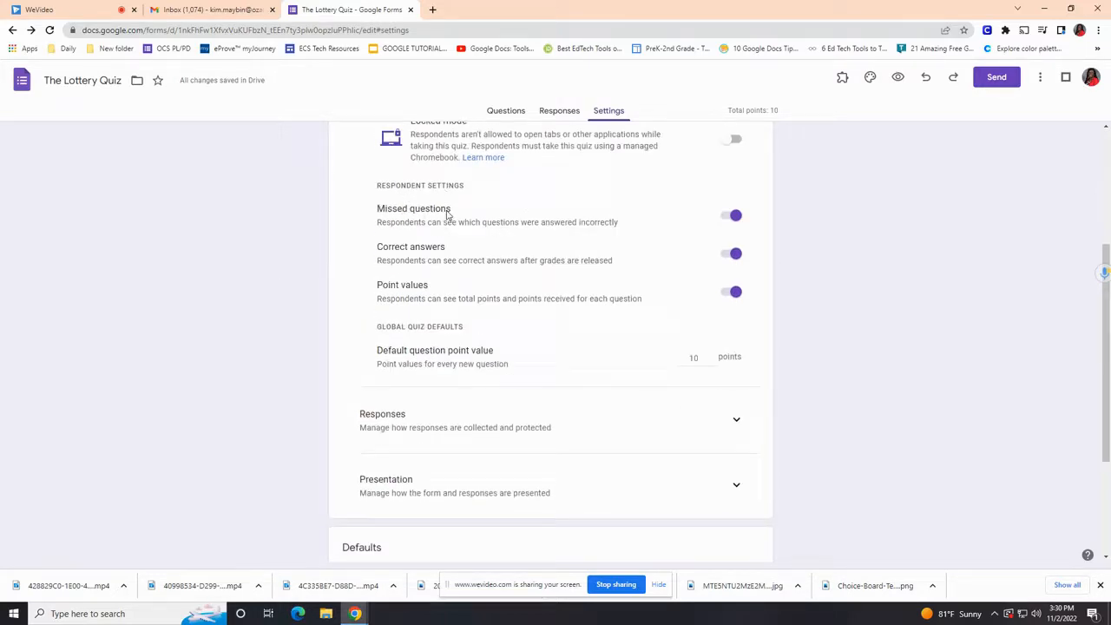
click(728, 255)
scroll(642, 381, down, 2)
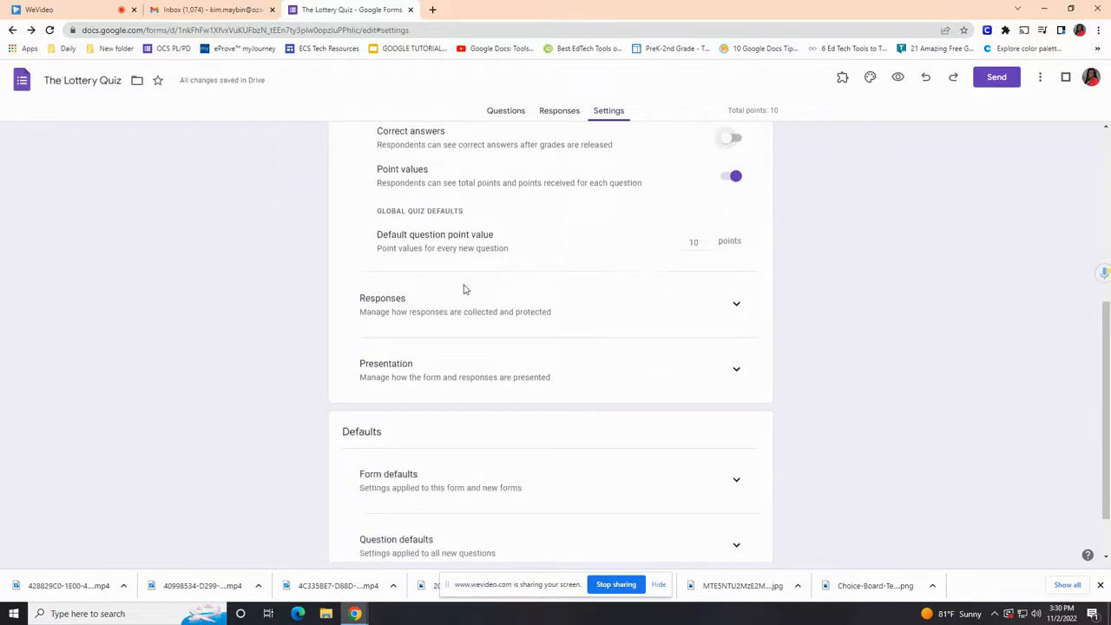
scroll(509, 279, down, 2)
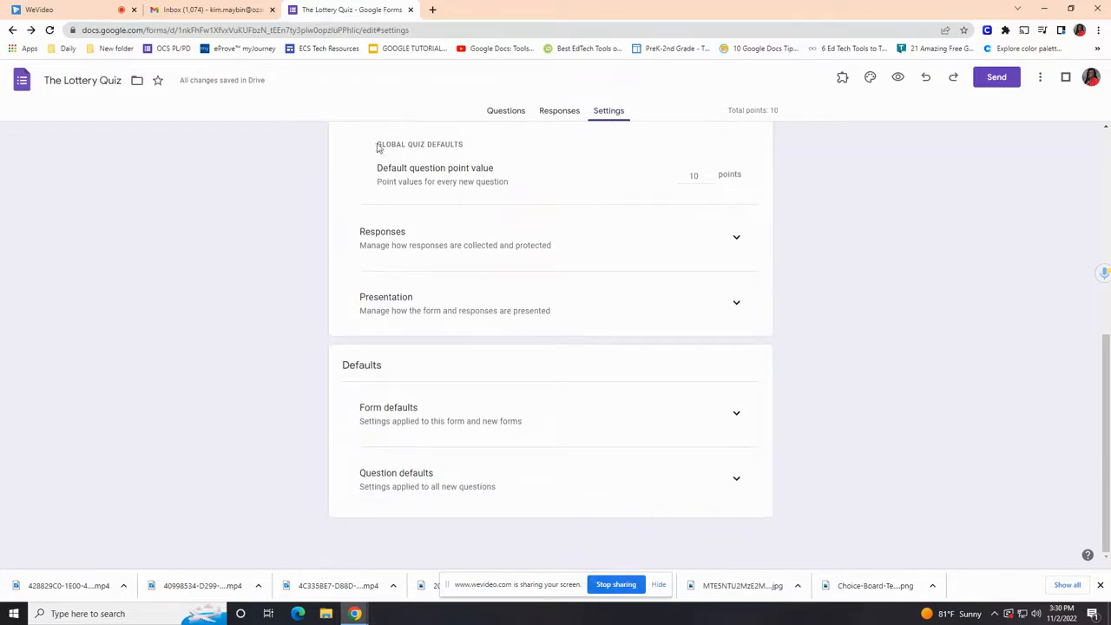
scroll(378, 156, up, 5)
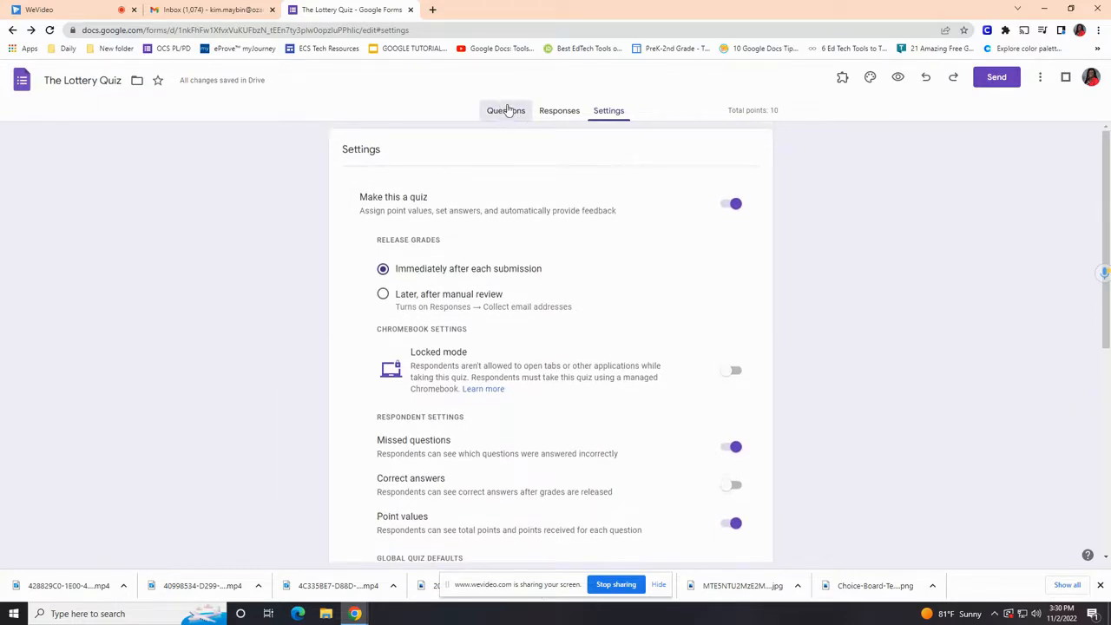
- Return to the form's questions and add a new question below the Name question
click(508, 110)
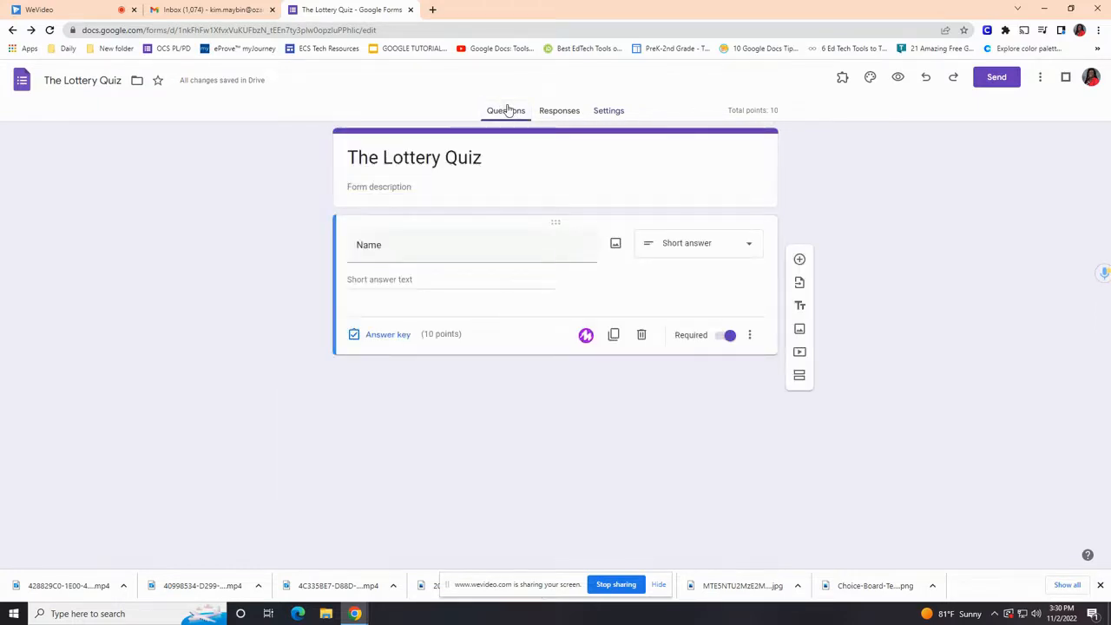
click(800, 259)
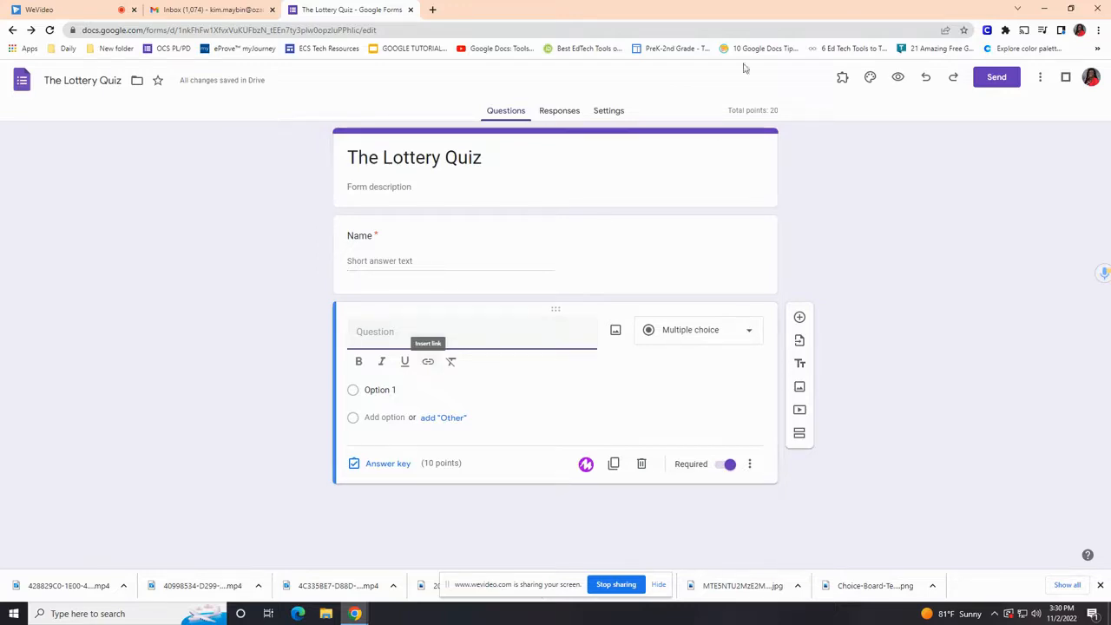
- Extend the form's title to The Lottery Quiz Answer Sheet
click(526, 164)
text(Answerk)
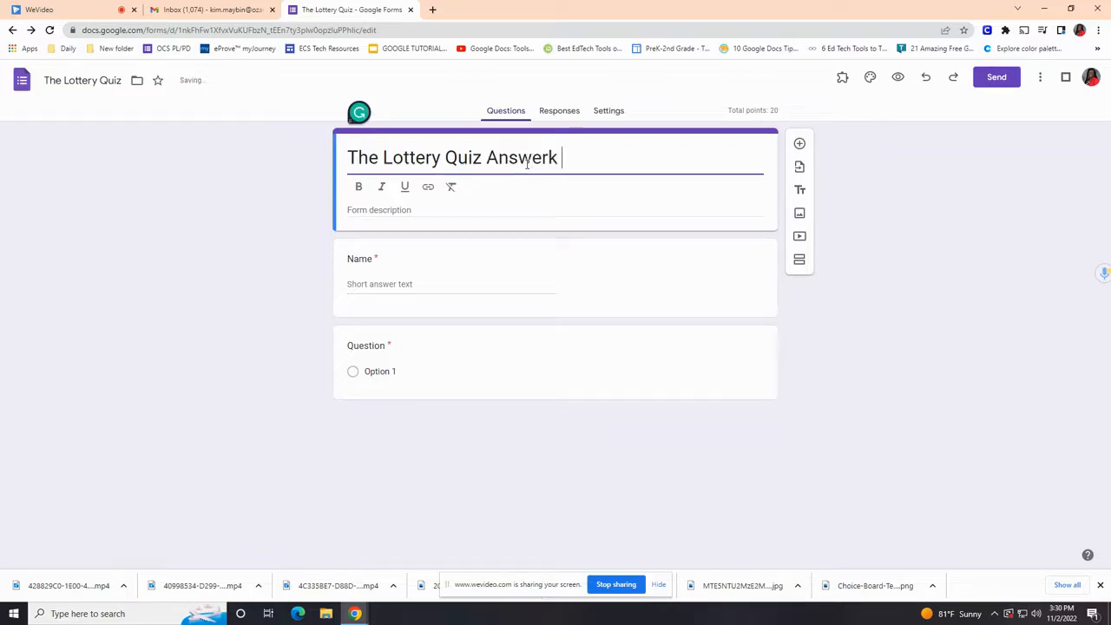
key(BackSpace)
text(Sheet)
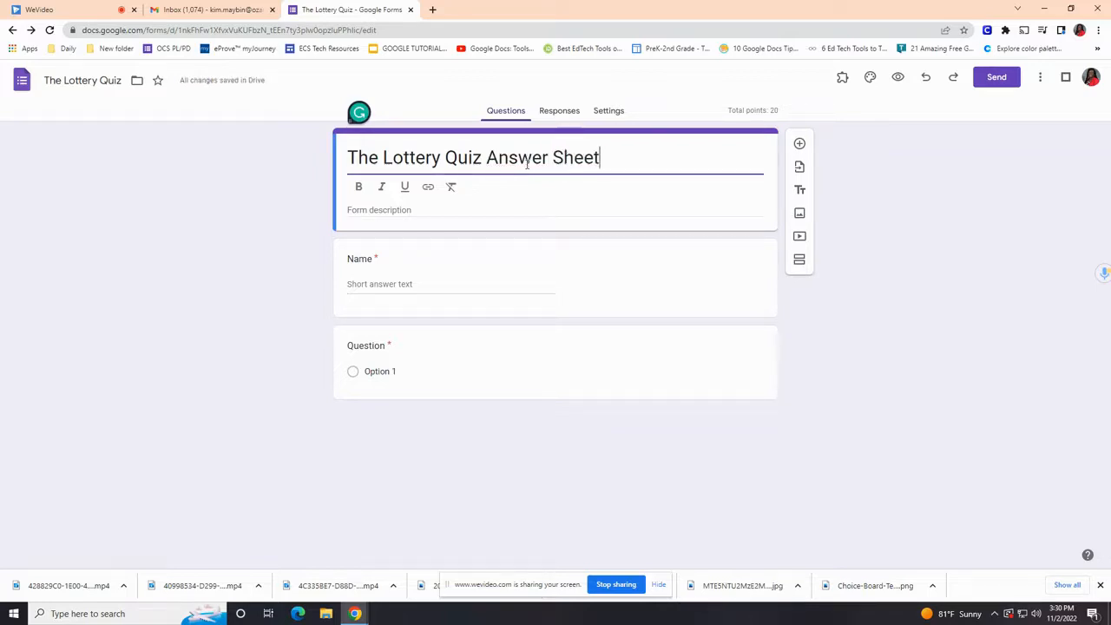
- Title the new multiple-choice question Question 1 and give it the options A, B, C and D
click(426, 339)
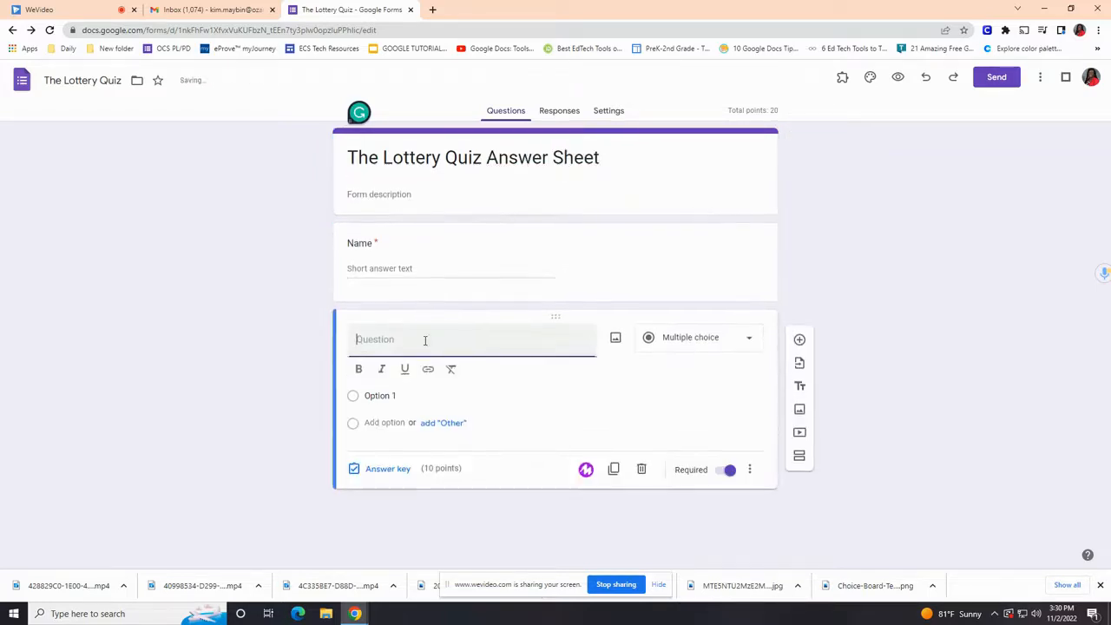
text(Question 1)
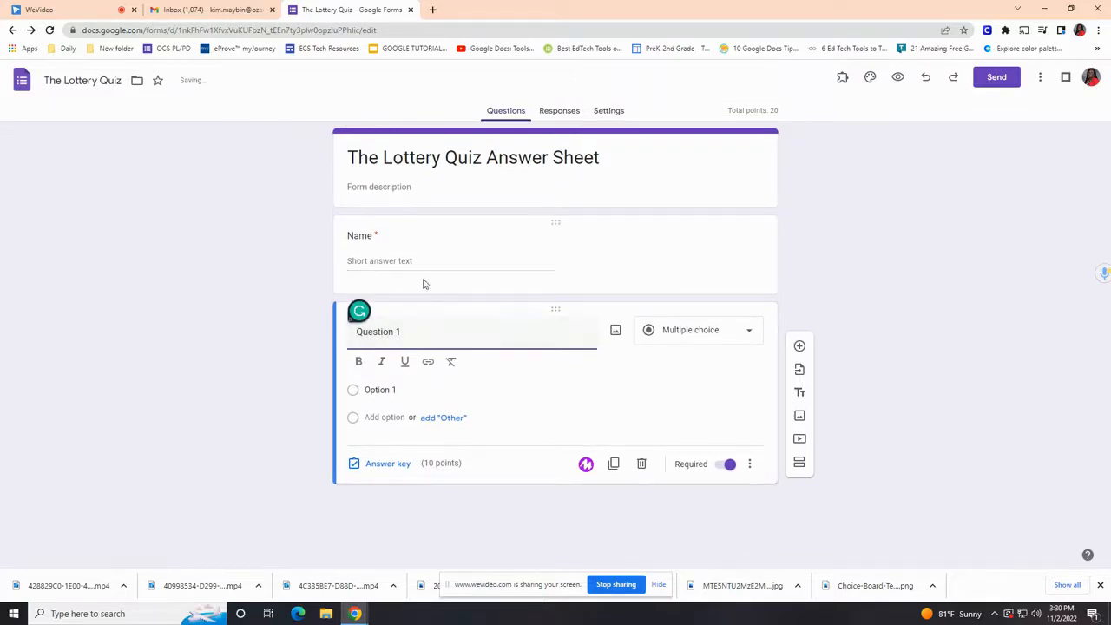
click(370, 381)
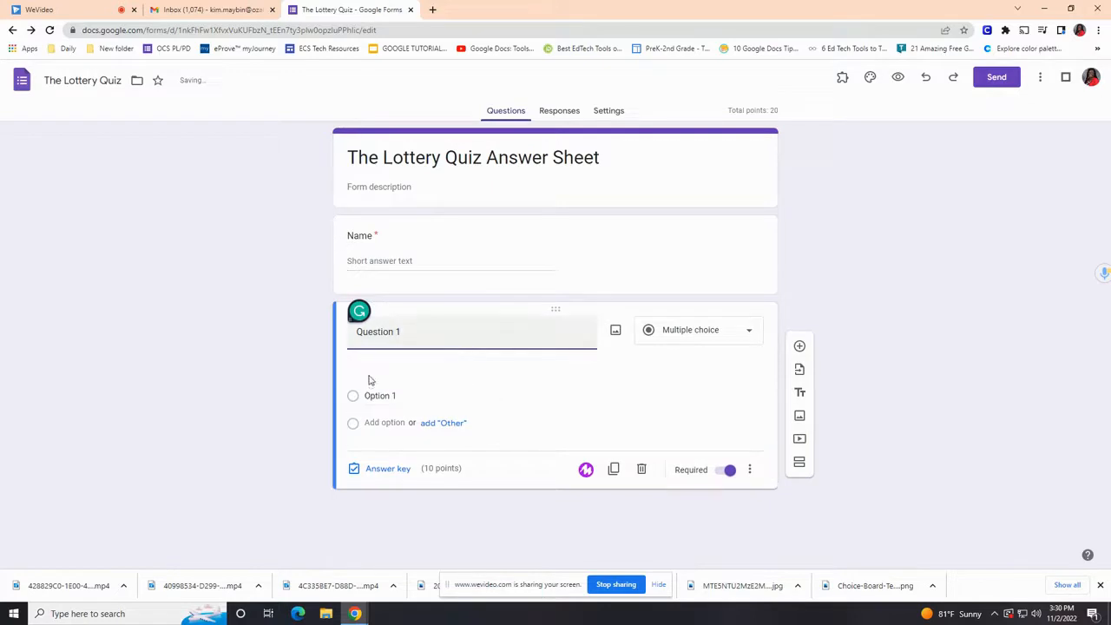
click(386, 368)
text(A)
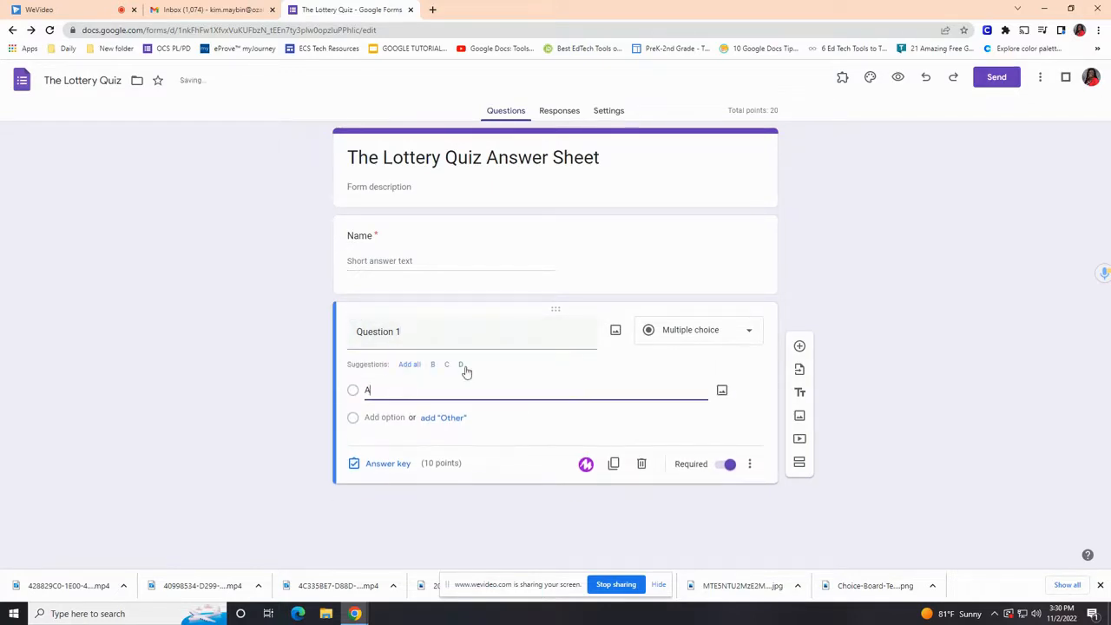
click(412, 365)
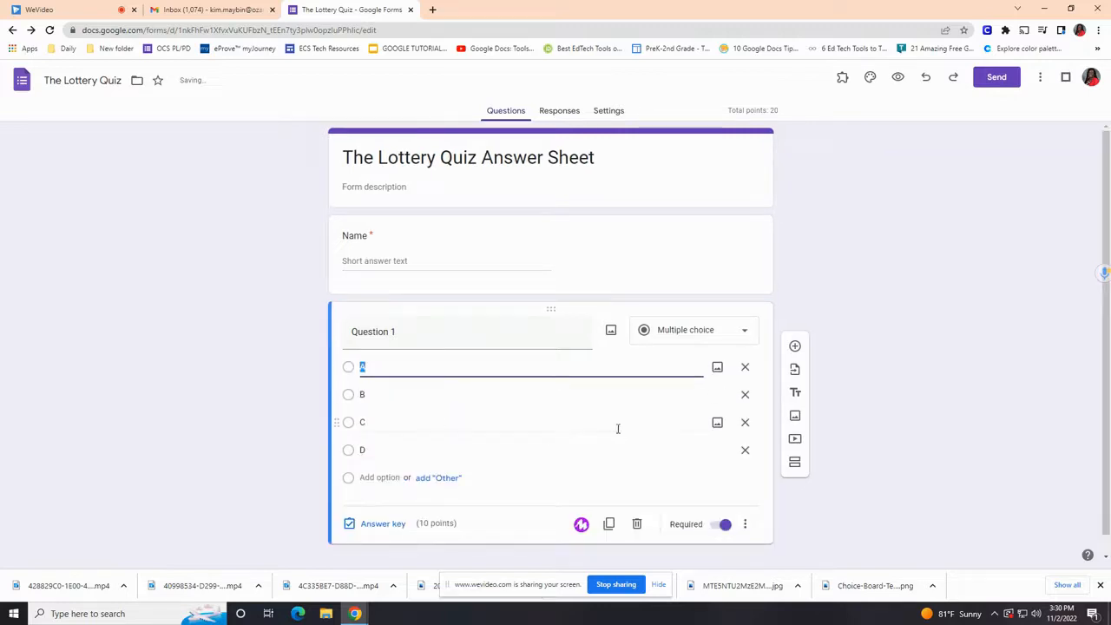
- Mark option B as the correct answer in the answer key of Question 1
click(375, 524)
click(358, 426)
click(728, 545)
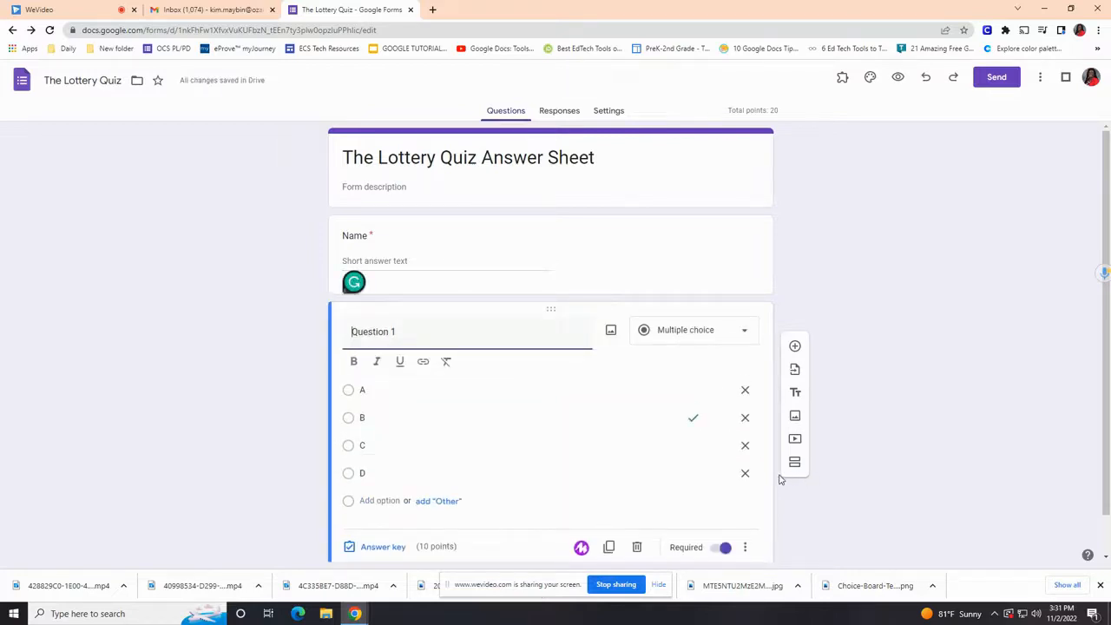
scroll(779, 479, down, 1)
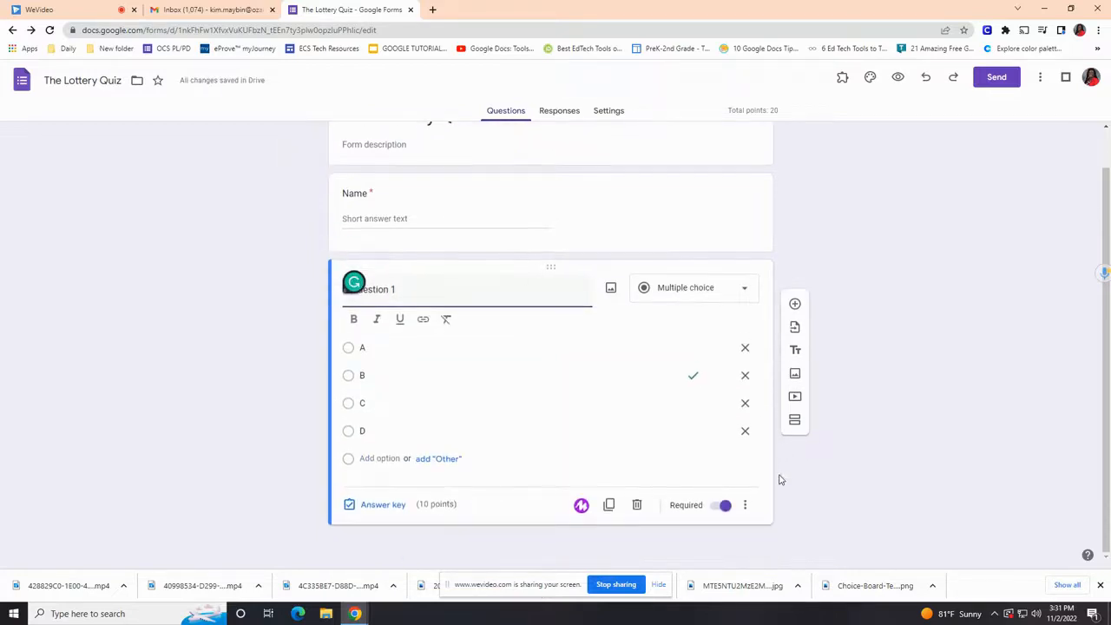
- Duplicate Question 1 and retitle the copy Question 2
click(611, 506)
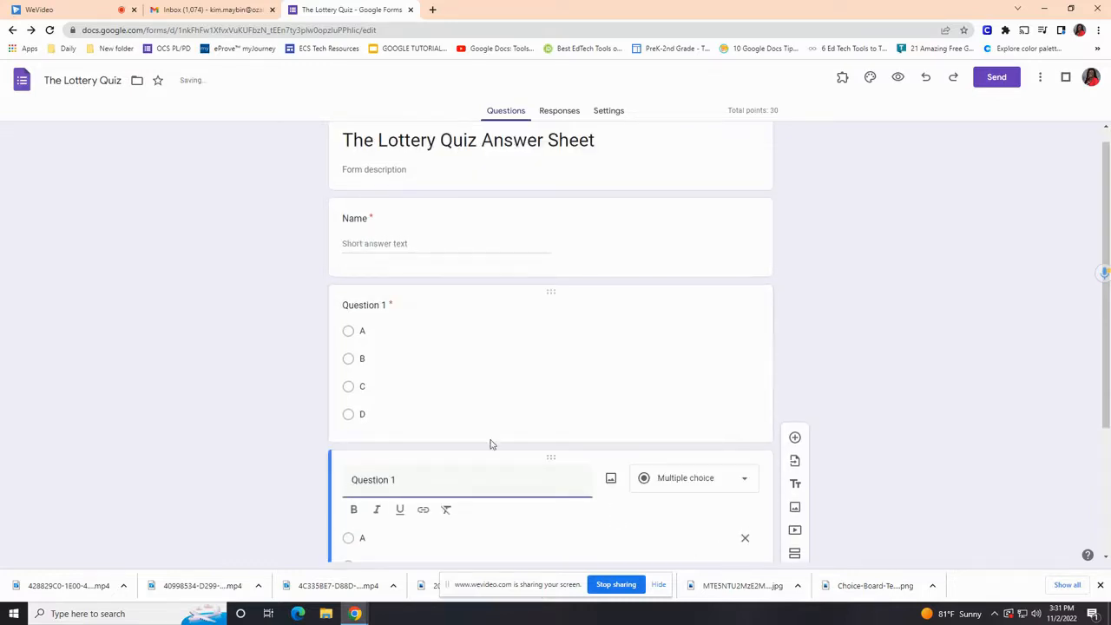
click(442, 360)
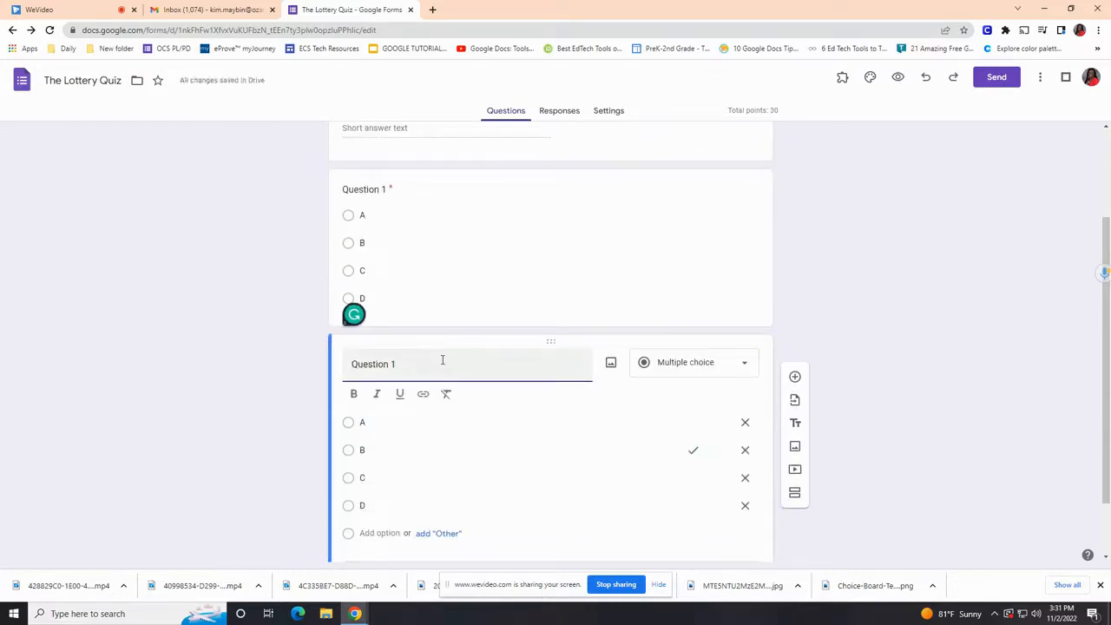
text(2)
scroll(456, 442, down, 1)
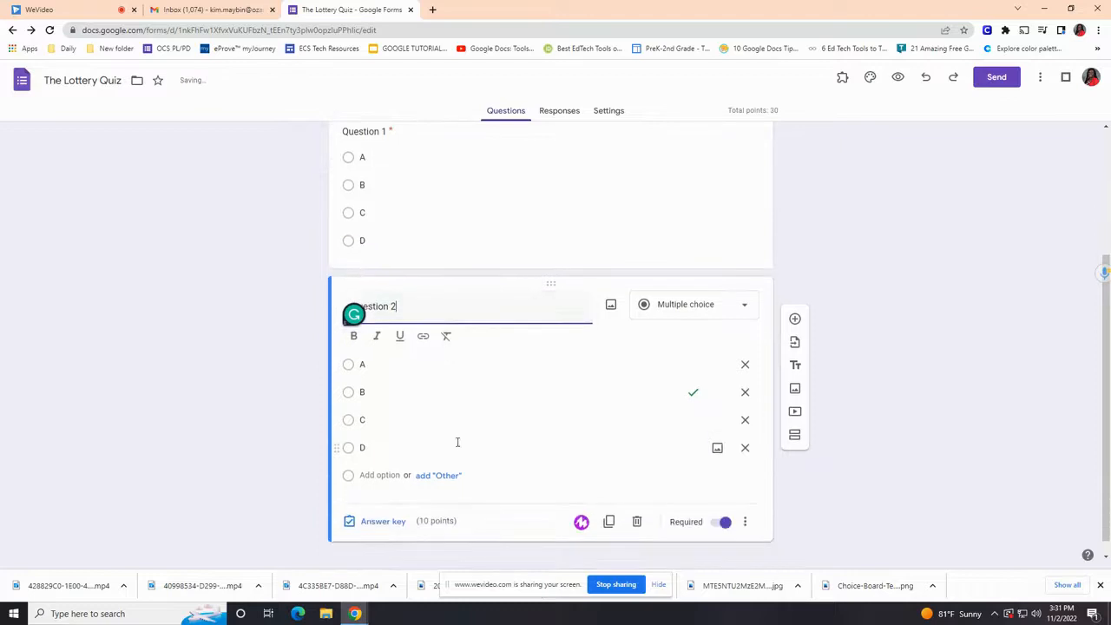
- Set option C as the only correct answer to Question 2, unmarking option B
click(373, 524)
click(368, 423)
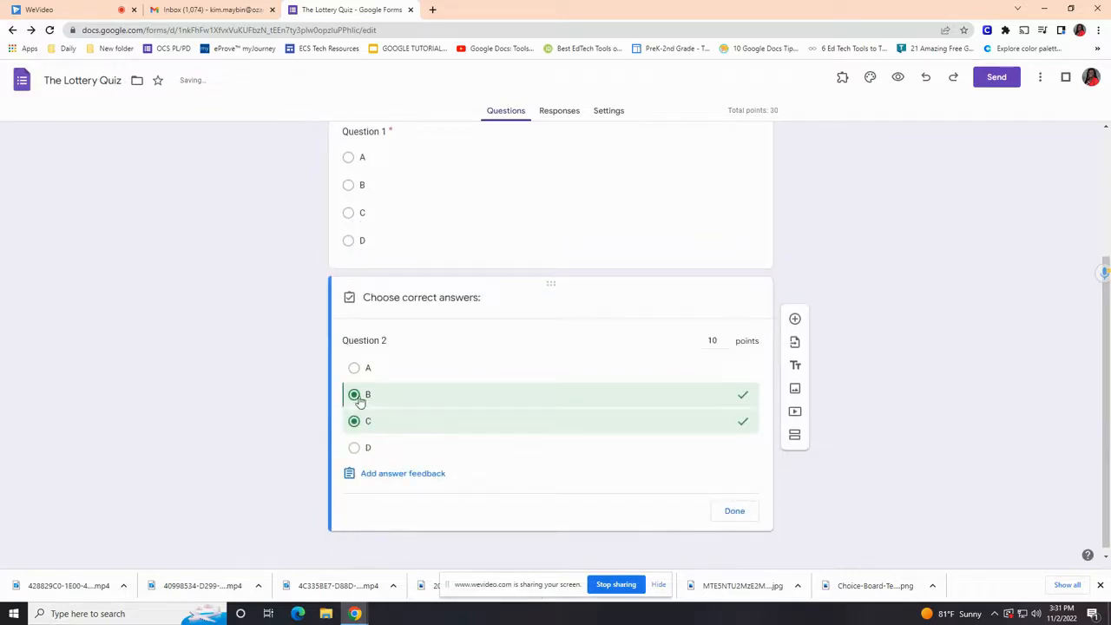
click(355, 396)
scroll(486, 457, up, 2)
scroll(720, 472, down, 2)
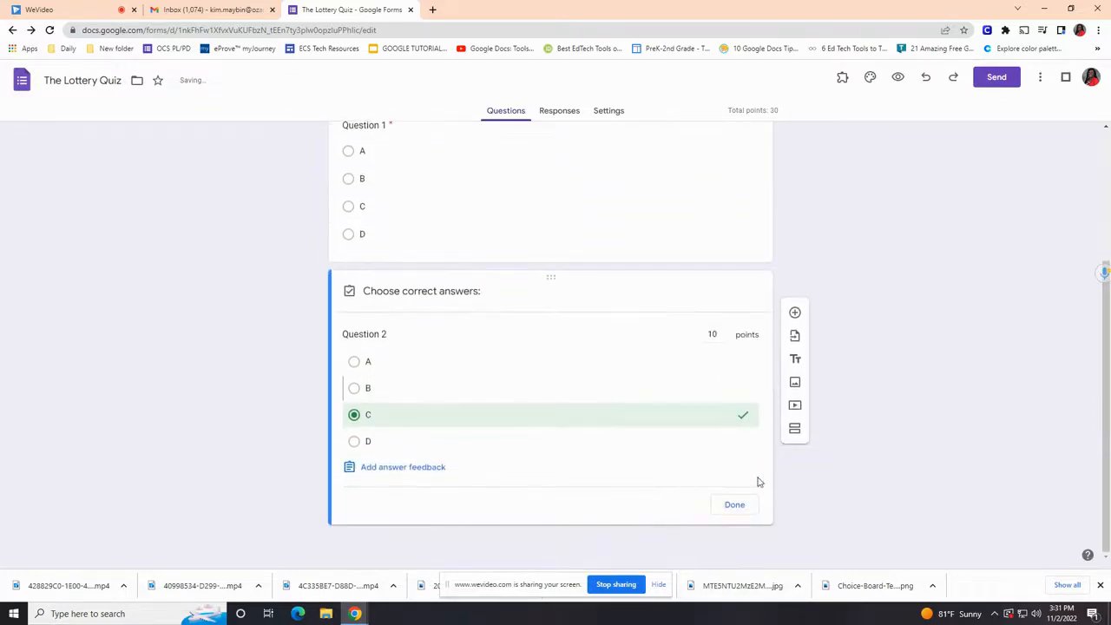
click(743, 508)
- Duplicate Question 2 and retitle the copy Question 3
click(610, 529)
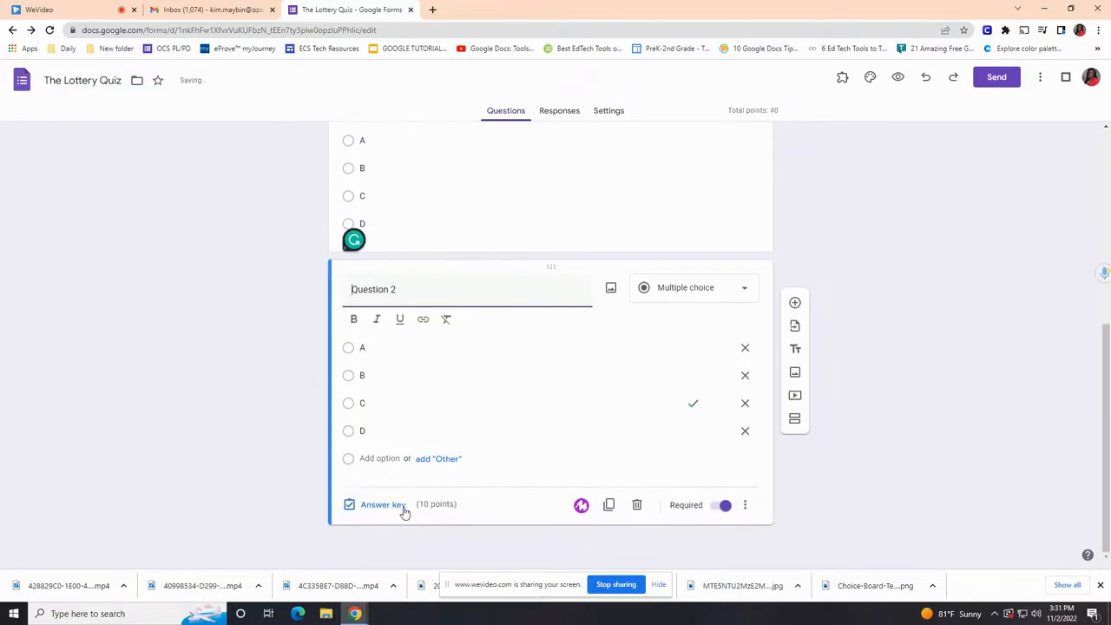
scroll(533, 474, up, 3)
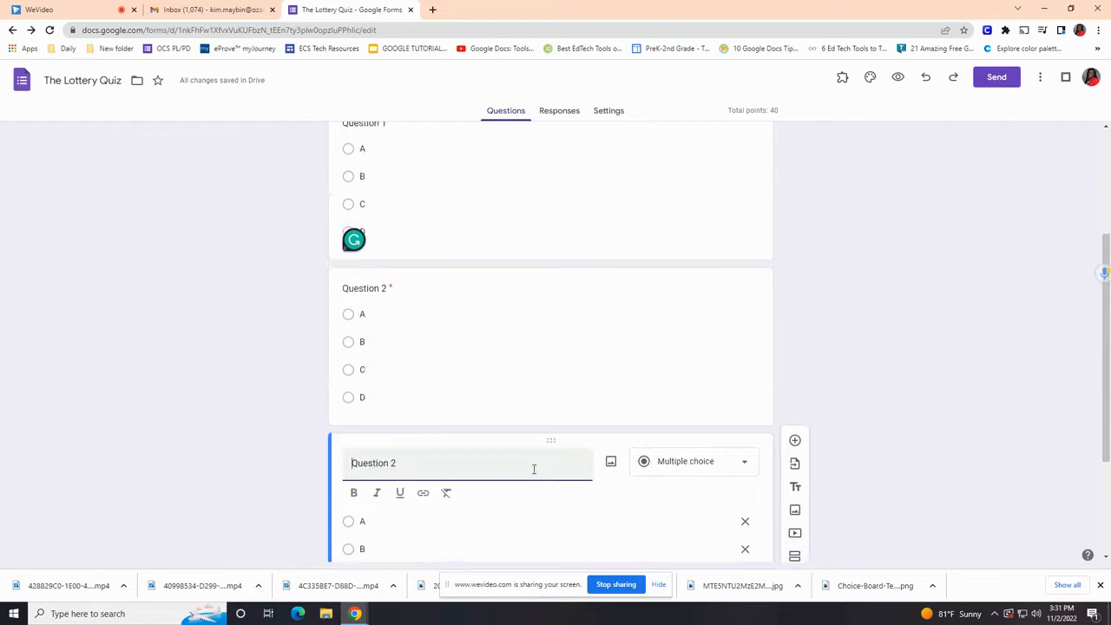
scroll(533, 473, down, 2)
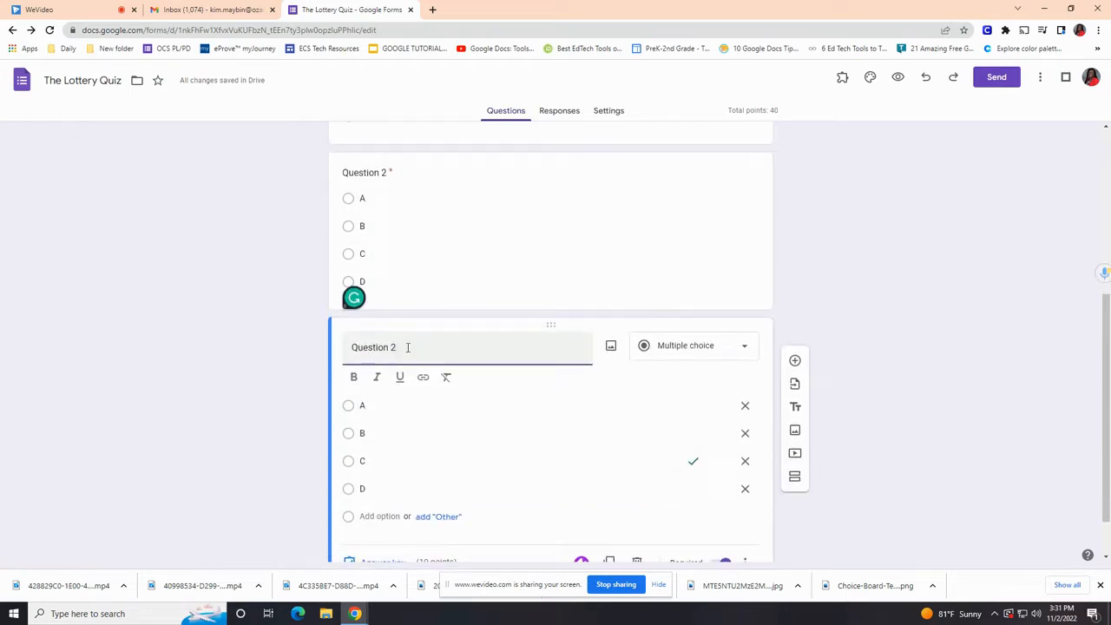
scroll(457, 411, down, 1)
scroll(461, 416, up, 2)
scroll(476, 464, down, 2)
- Set option A as the only correct answer to Question 3, unmarking option C
click(388, 508)
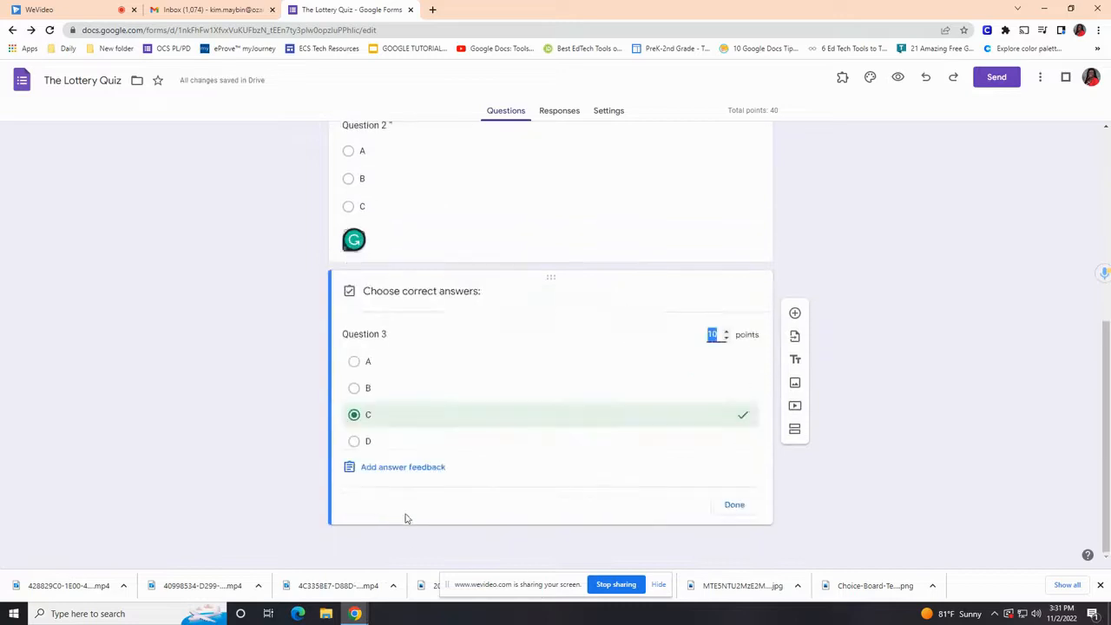
click(393, 363)
click(366, 410)
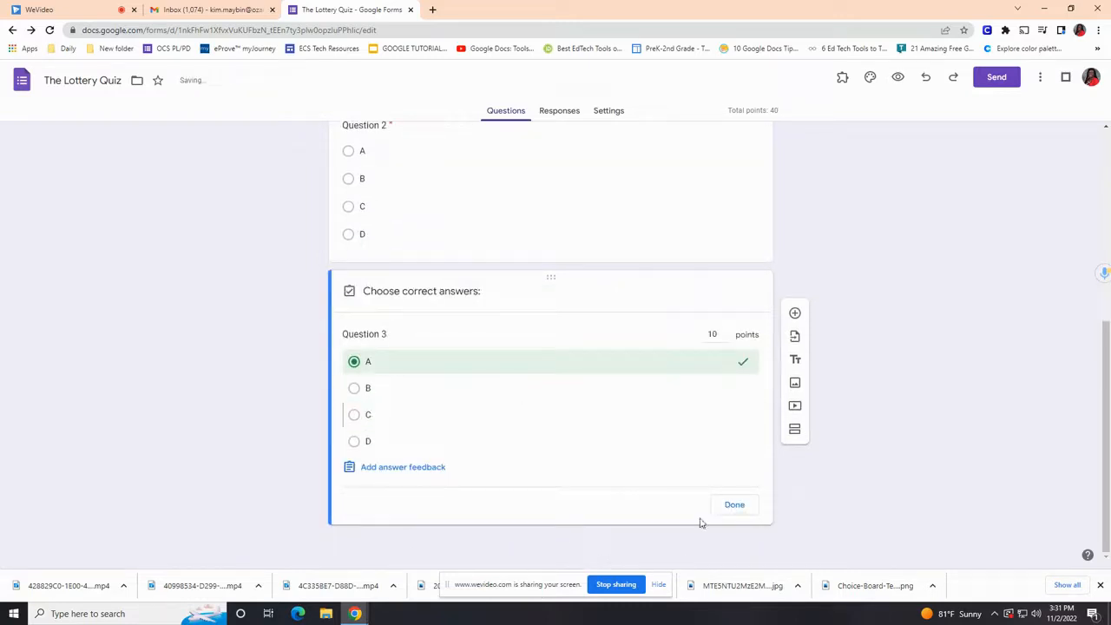
click(730, 506)
- Duplicate Question 3 and retitle the copy Question 4, keeping its answer key
click(609, 528)
click(412, 314)
key(BackSpace)
text(4)
click(383, 528)
click(733, 528)
- Build Question 5 from a copy of Question 4, with option D as its only correct answer
click(609, 528)
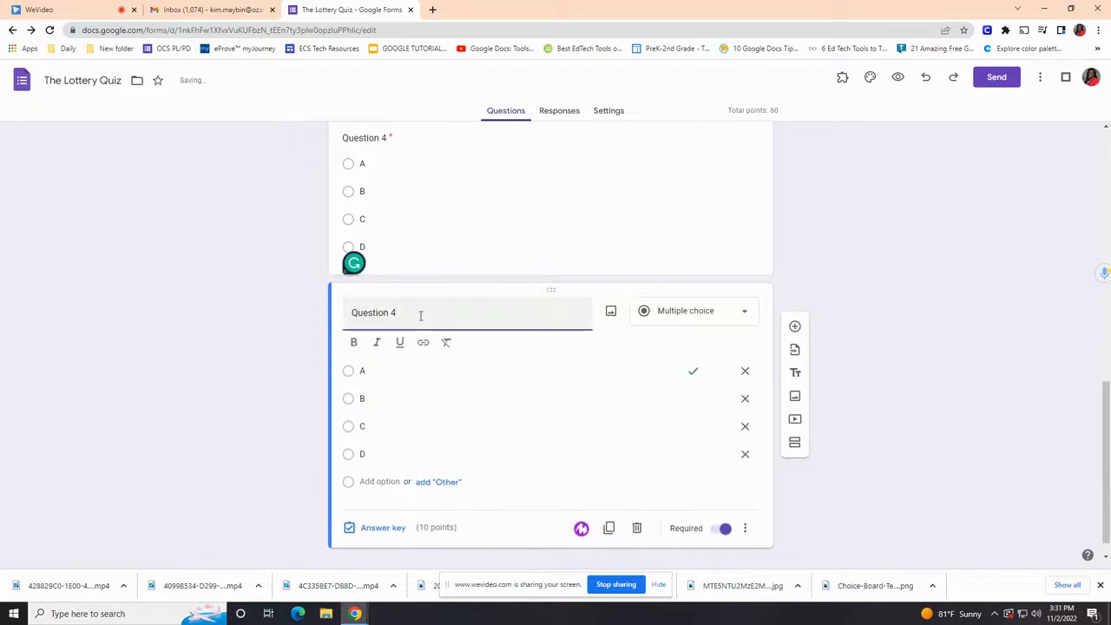
click(383, 528)
click(364, 455)
click(735, 515)
click(478, 312)
key(BackSpace)
text(5)
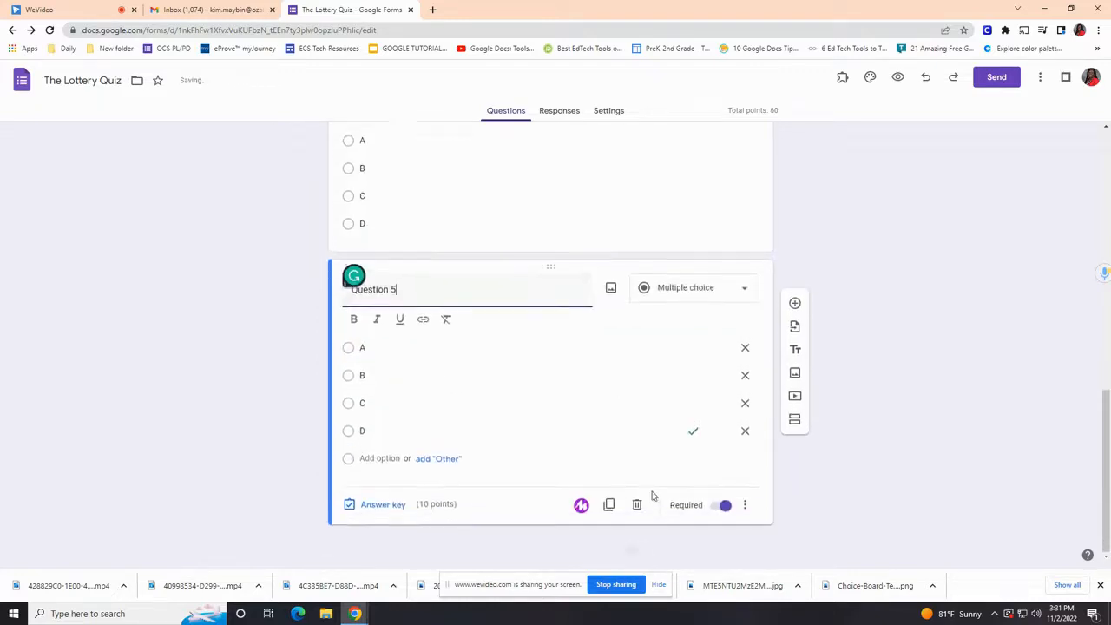
- Change the correct answer in the answer key of the last question
click(382, 504)
click(357, 374)
click(357, 454)
click(735, 518)
- Duplicate the last question and retitle the copy Question 7
click(609, 504)
click(414, 480)
key(BackSpace)
text(7)
- Make two further duplicates of the last question, titled Question 8 and Question 9
click(608, 504)
click(412, 484)
key(BackSpace)
text(8)
click(609, 505)
key(BackSpace)
text(9)
- Duplicate Question 9 and set option C as the only correct answer to the original Question 9
click(609, 507)
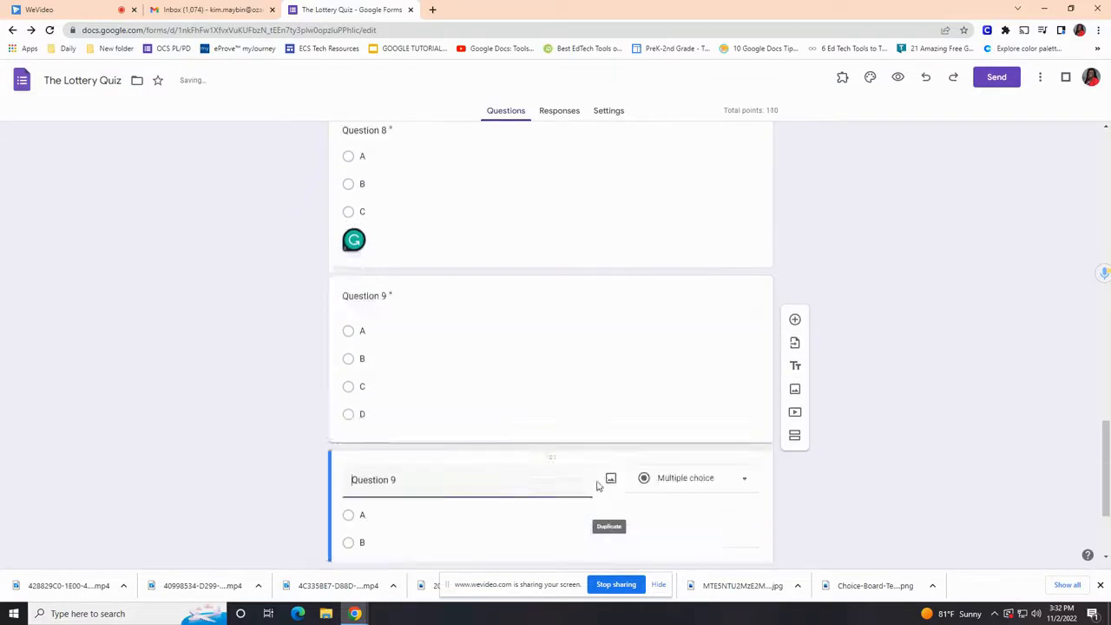
click(469, 387)
click(382, 512)
click(356, 429)
click(360, 380)
scroll(361, 385, down, 3)
- Retitle the copy of Question 9 as Question 10
click(387, 381)
click(405, 315)
key(BackSpace)
text(10)
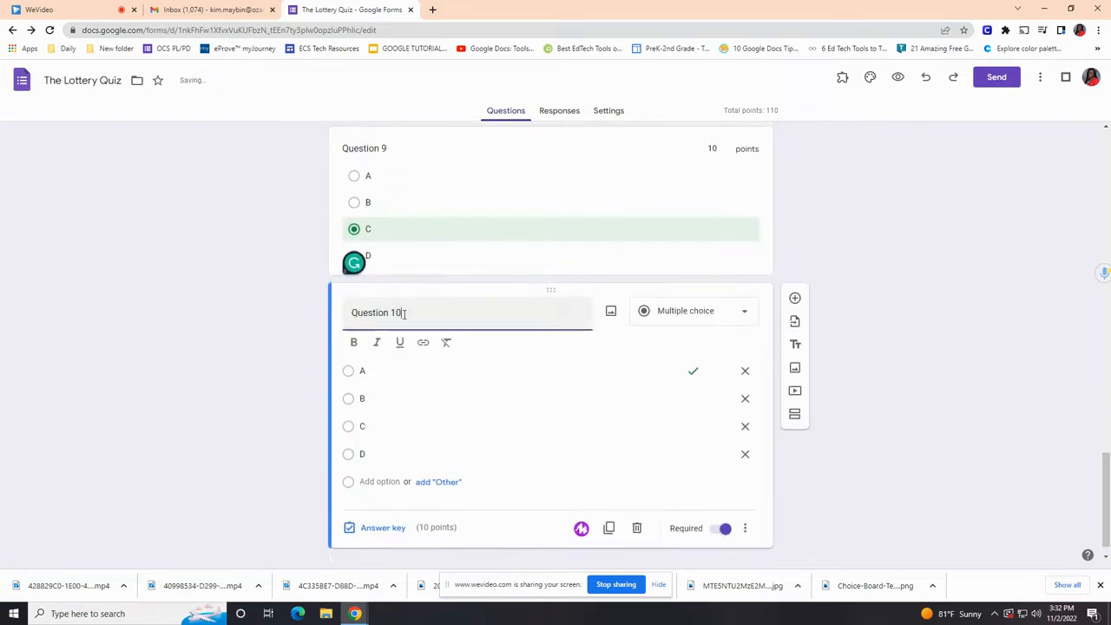
- Set option B as the only correct answer to Question 10 in its answer key
click(382, 525)
click(365, 382)
click(382, 507)
click(359, 400)
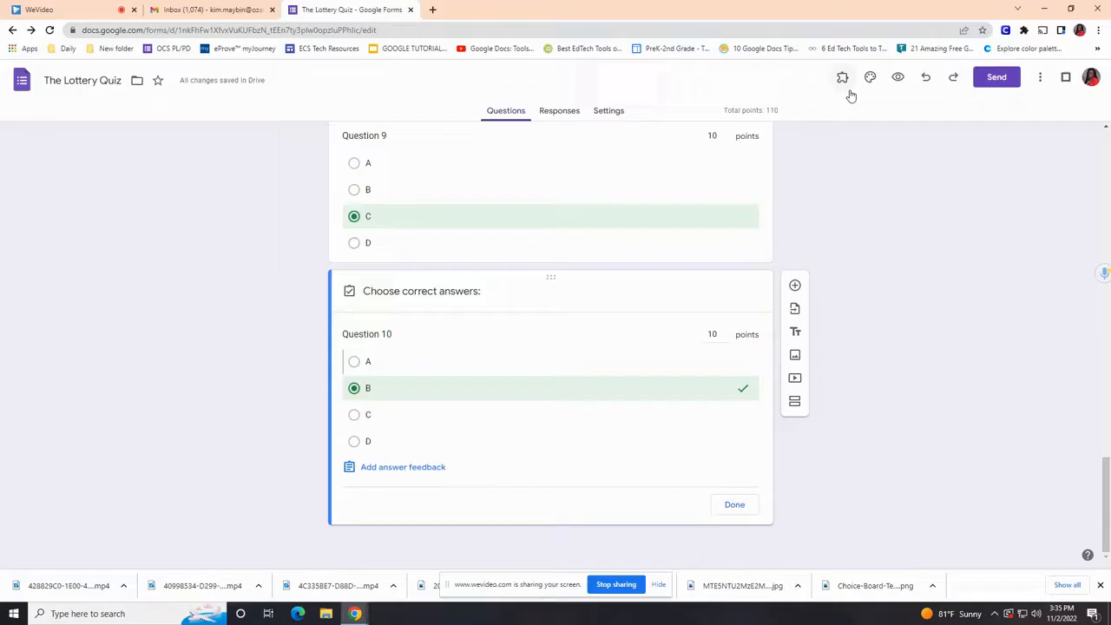
- Set the Name question's point value to 0 in its answer key
scroll(573, 177, up, 10)
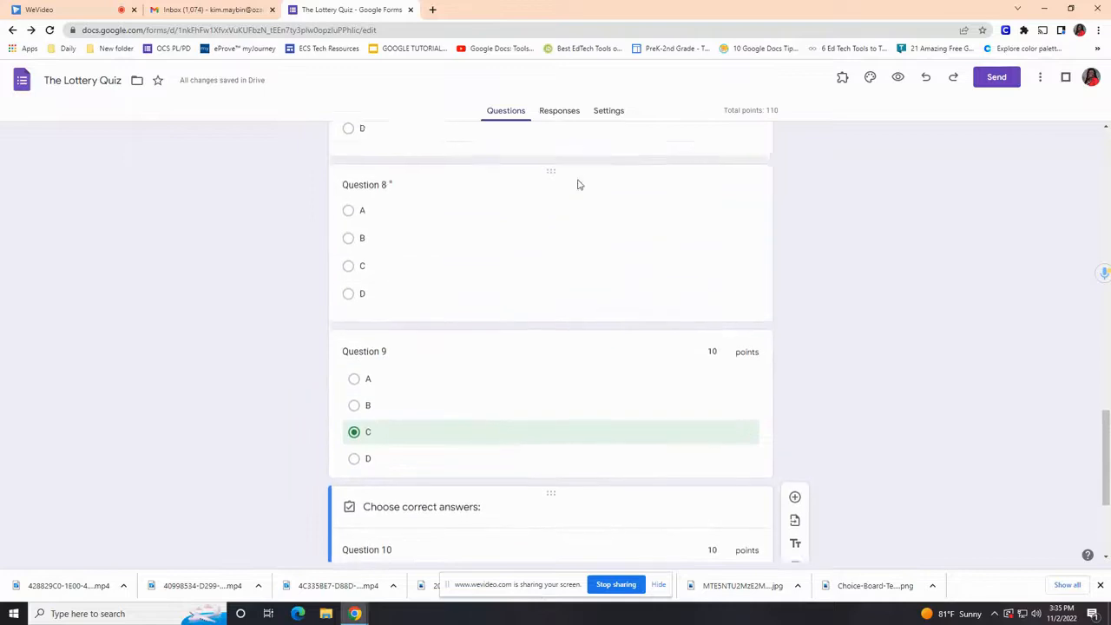
scroll(579, 180, up, 7)
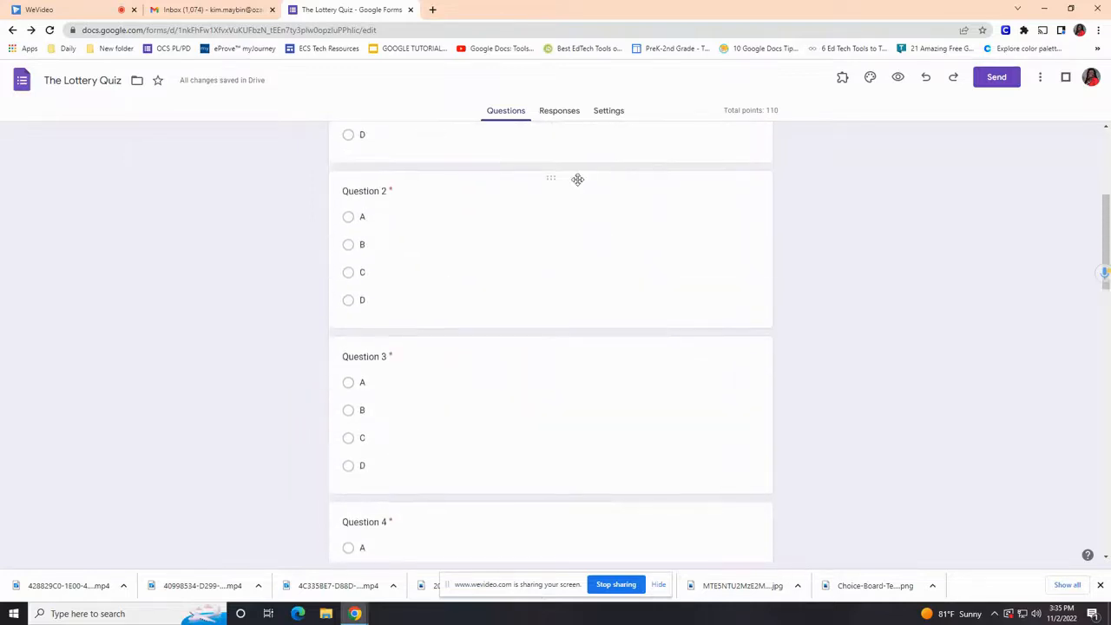
scroll(578, 180, down, 2)
scroll(578, 180, down, 3)
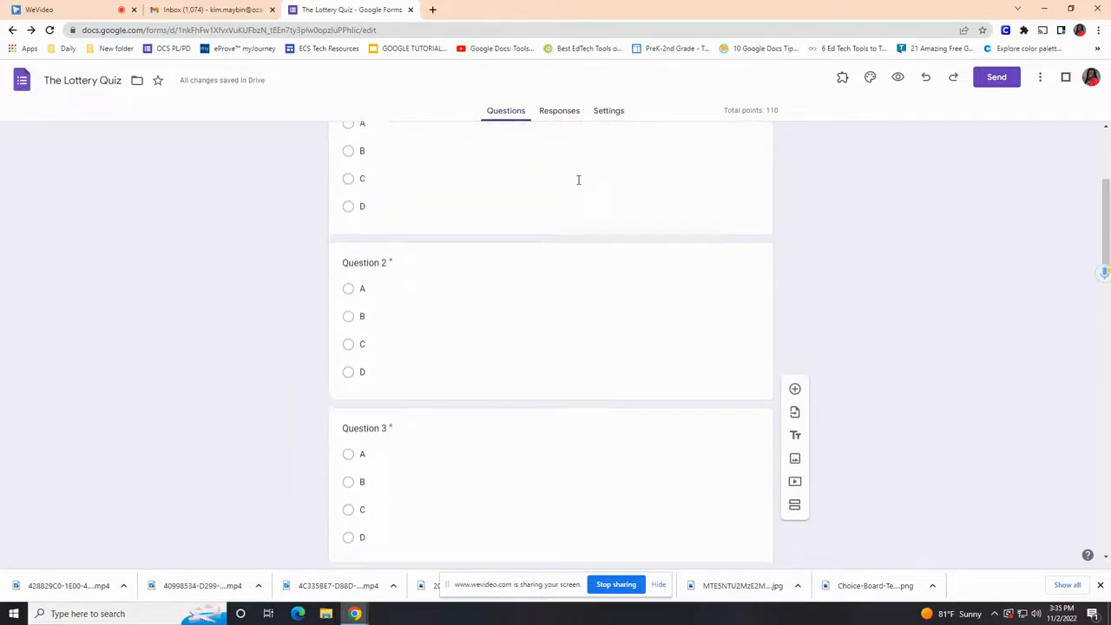
scroll(580, 184, up, 4)
scroll(579, 185, up, 2)
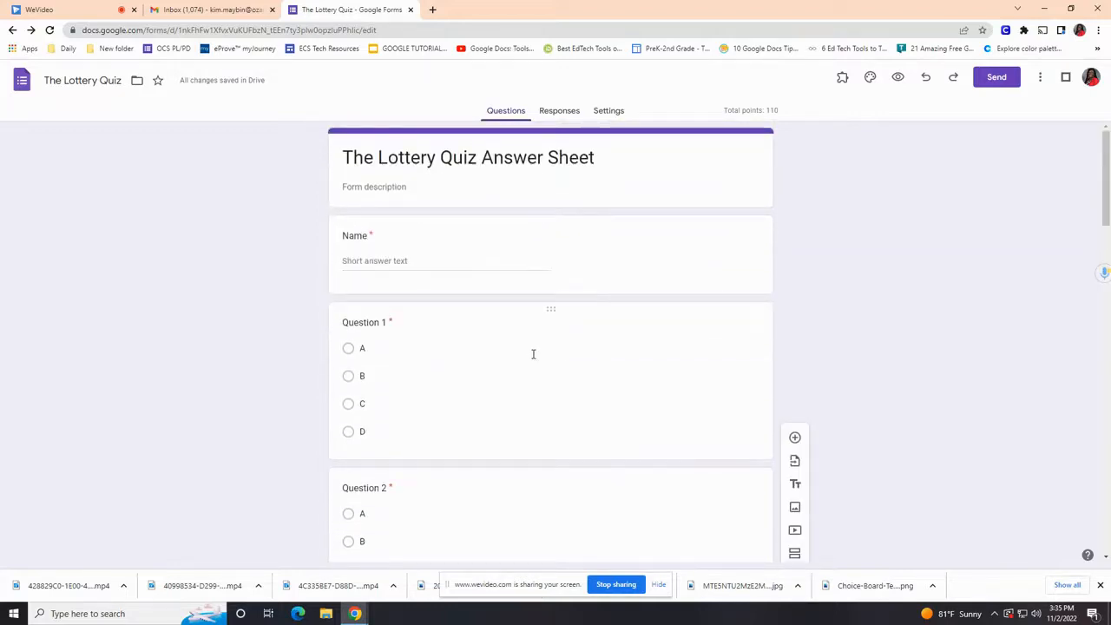
scroll(533, 354, down, 2)
click(543, 286)
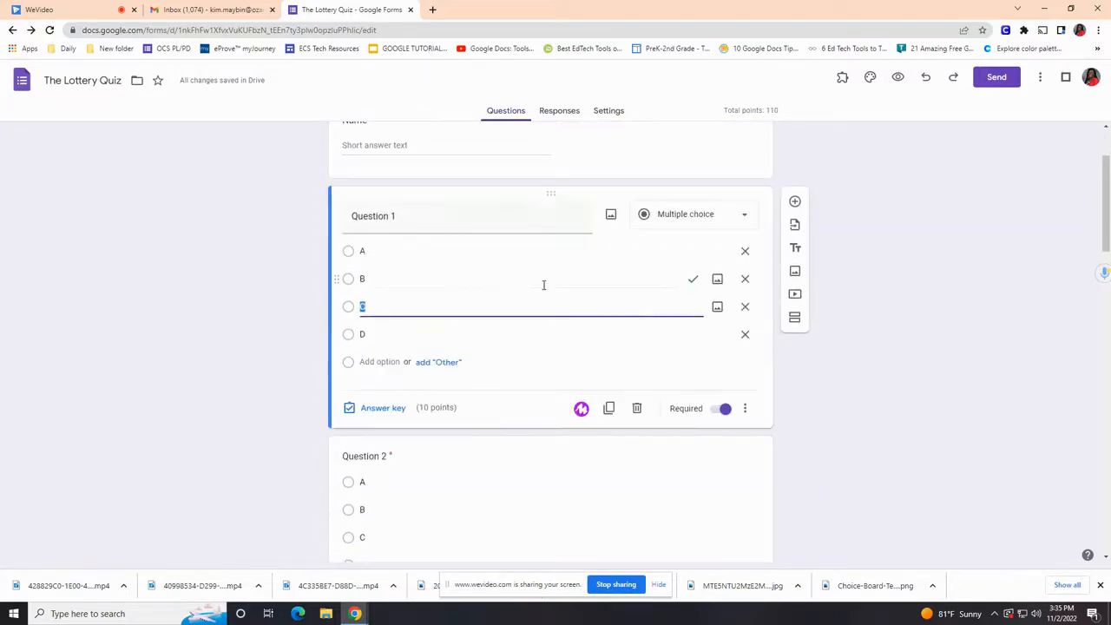
click(537, 147)
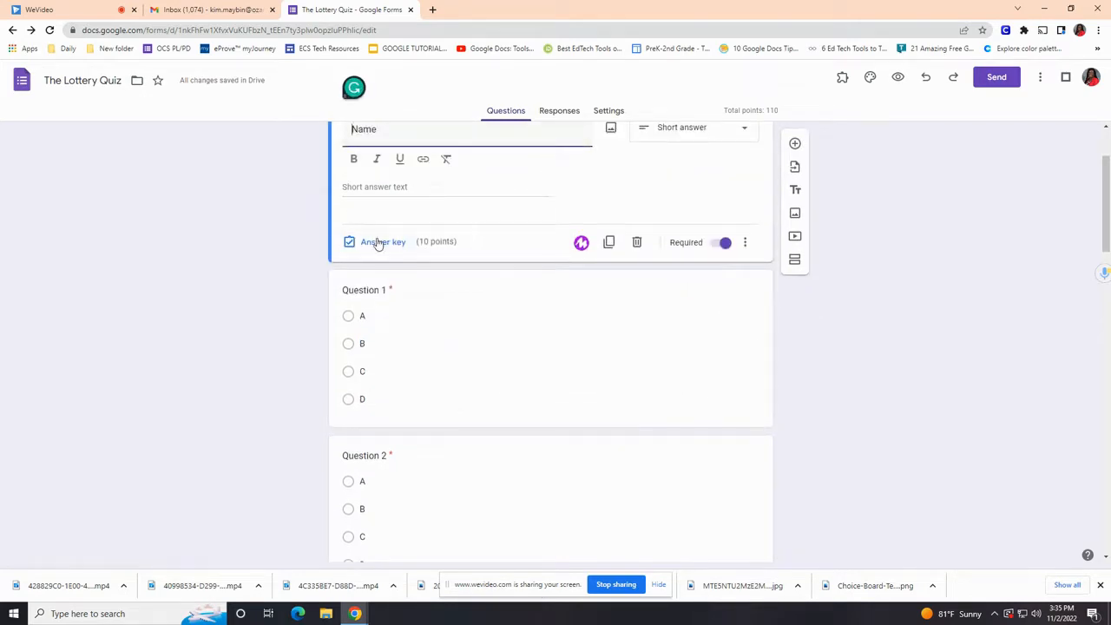
click(391, 243)
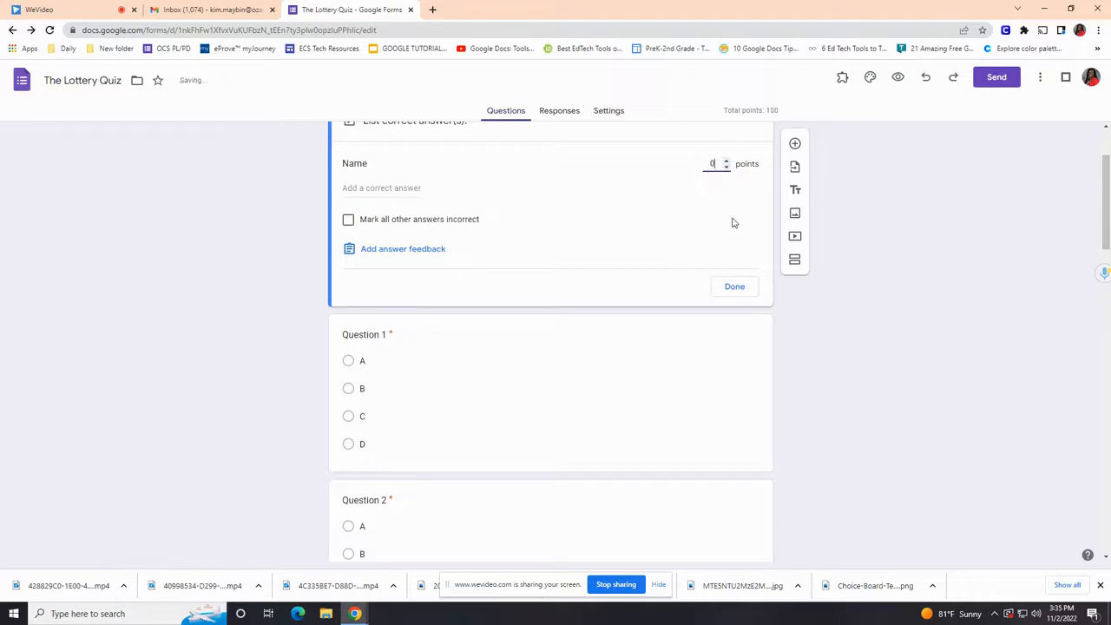
click(735, 288)
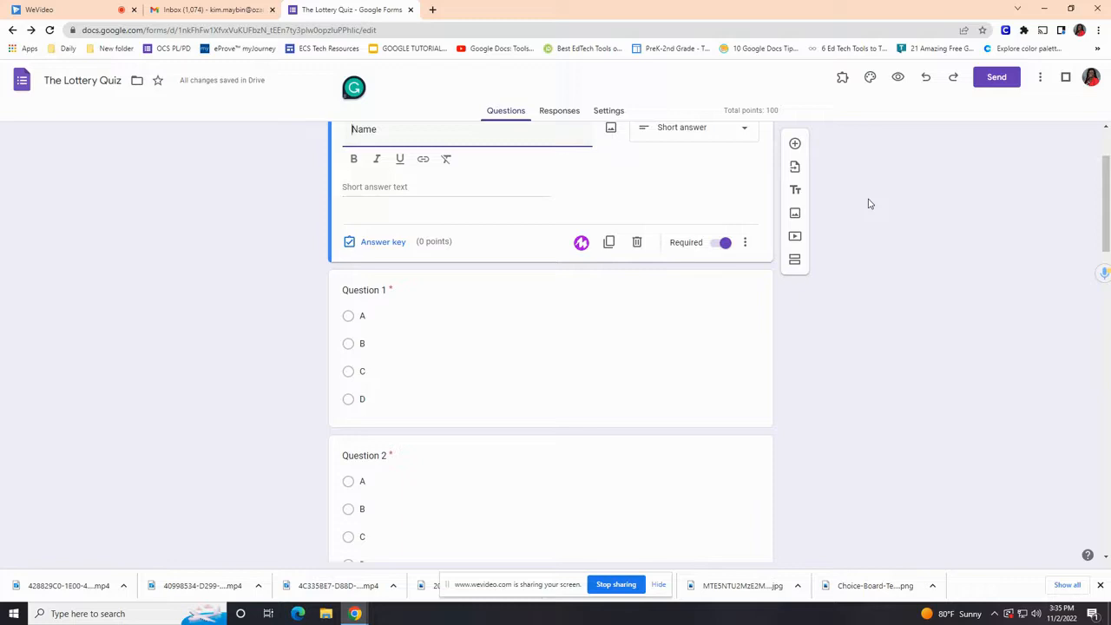
- Open the form preview and enter Student 1 as the respondent's name
scroll(878, 265, up, 2)
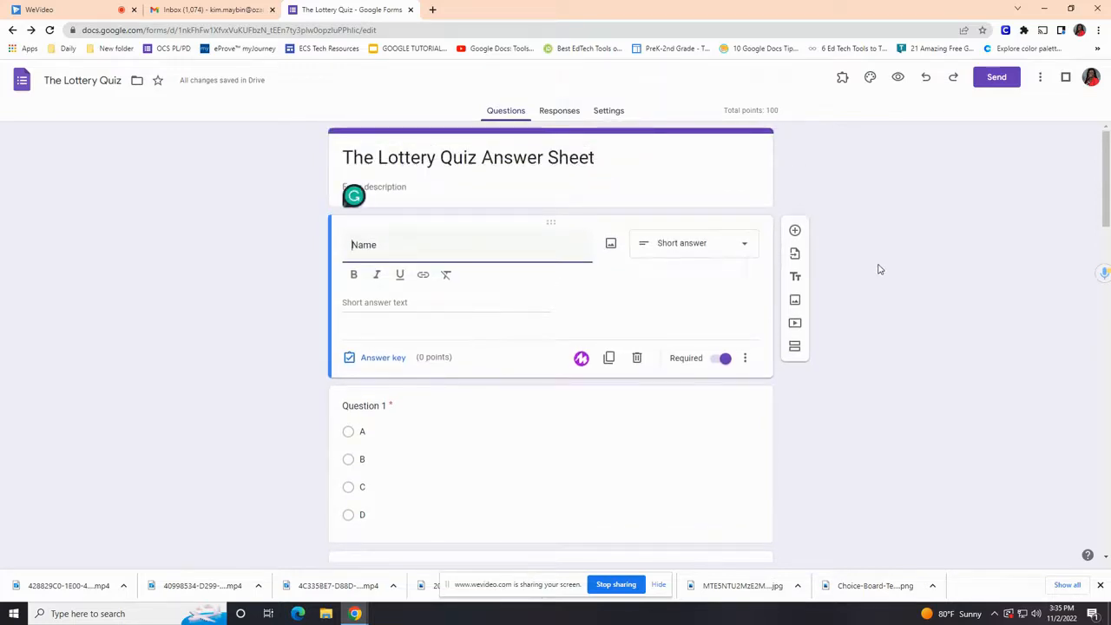
scroll(933, 310, down, 5)
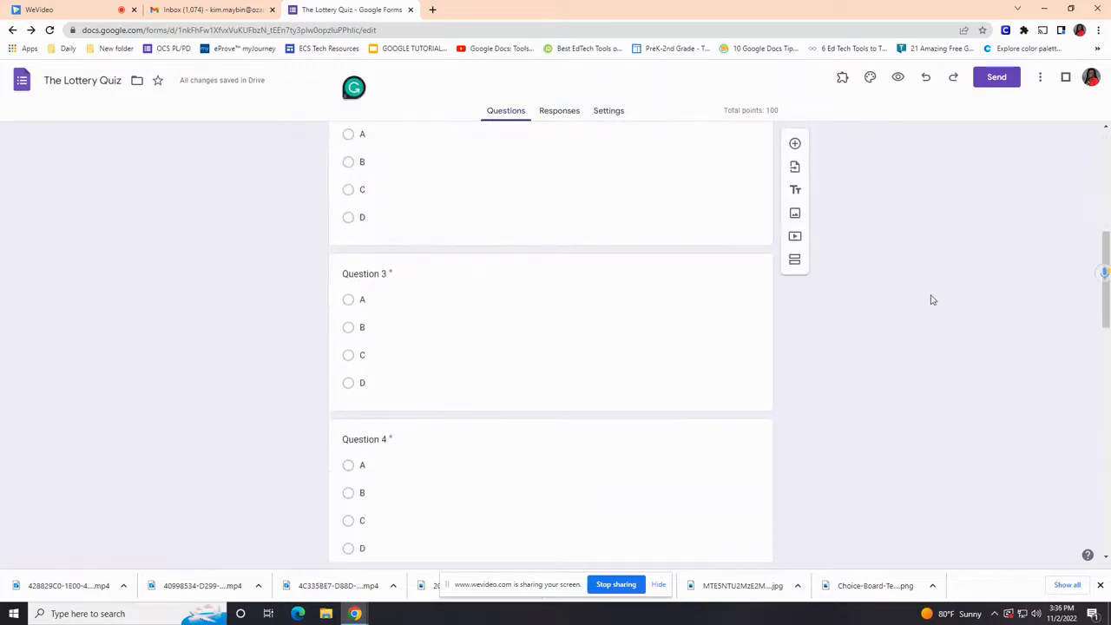
click(897, 78)
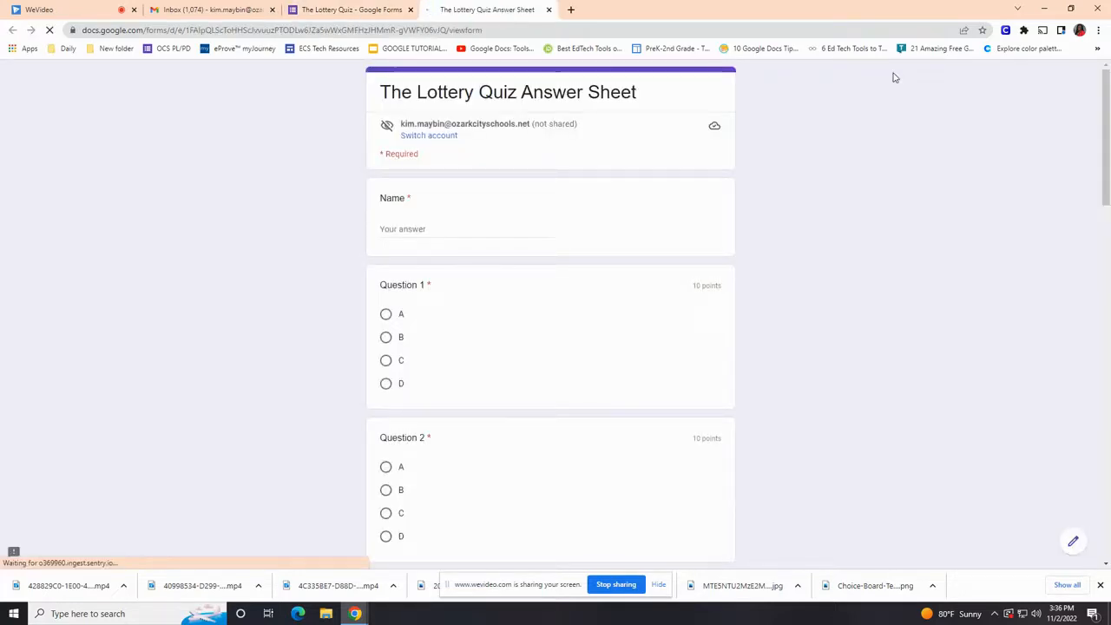
click(398, 228)
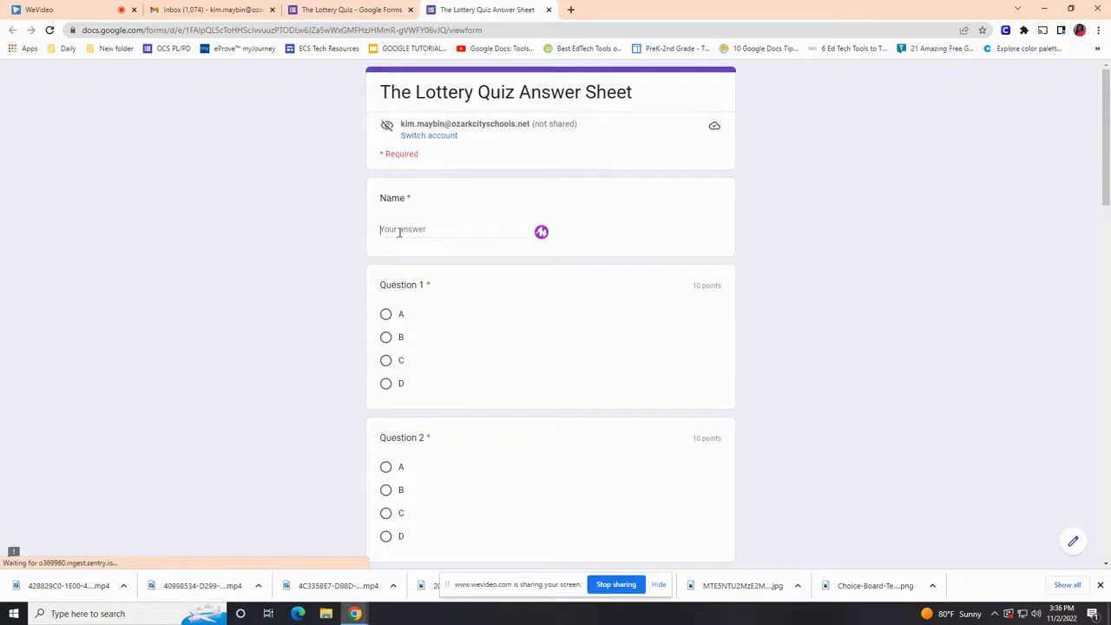
text(Student 1)
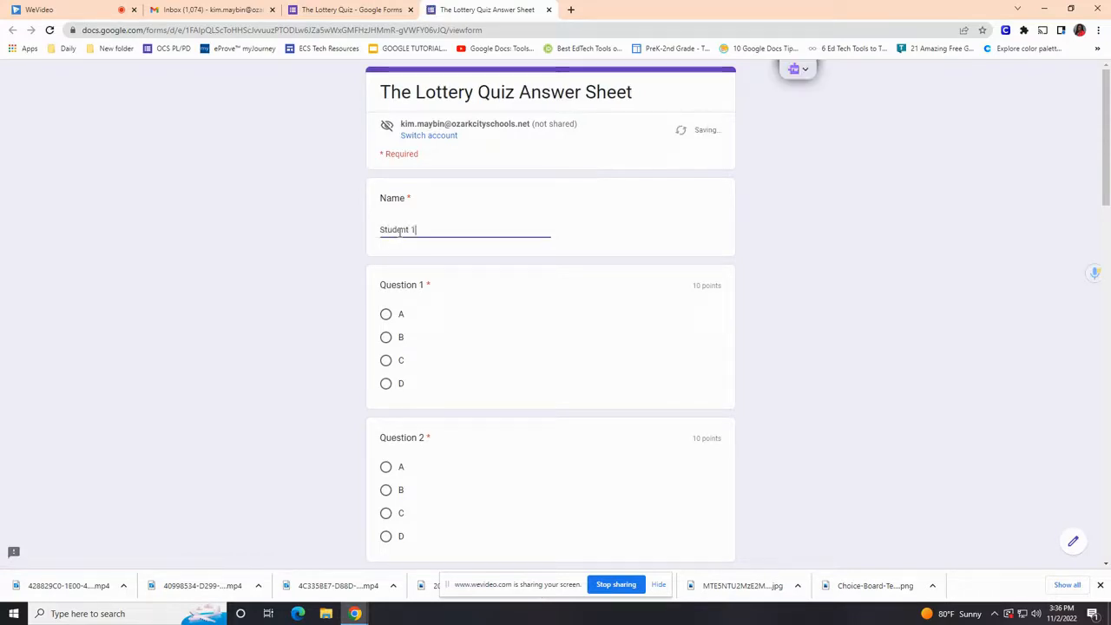
- Answer Questions 1 and 3 with B and Questions 4 and 5 with A in the previewed quiz
click(387, 338)
scroll(390, 345, down, 3)
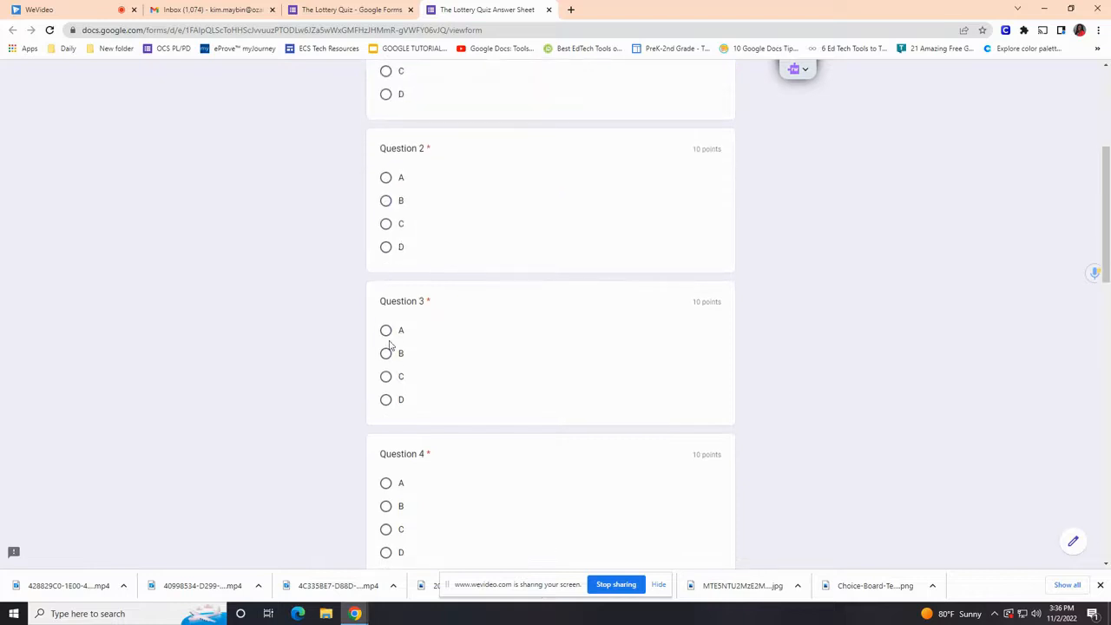
click(386, 354)
scroll(386, 358, down, 2)
click(386, 310)
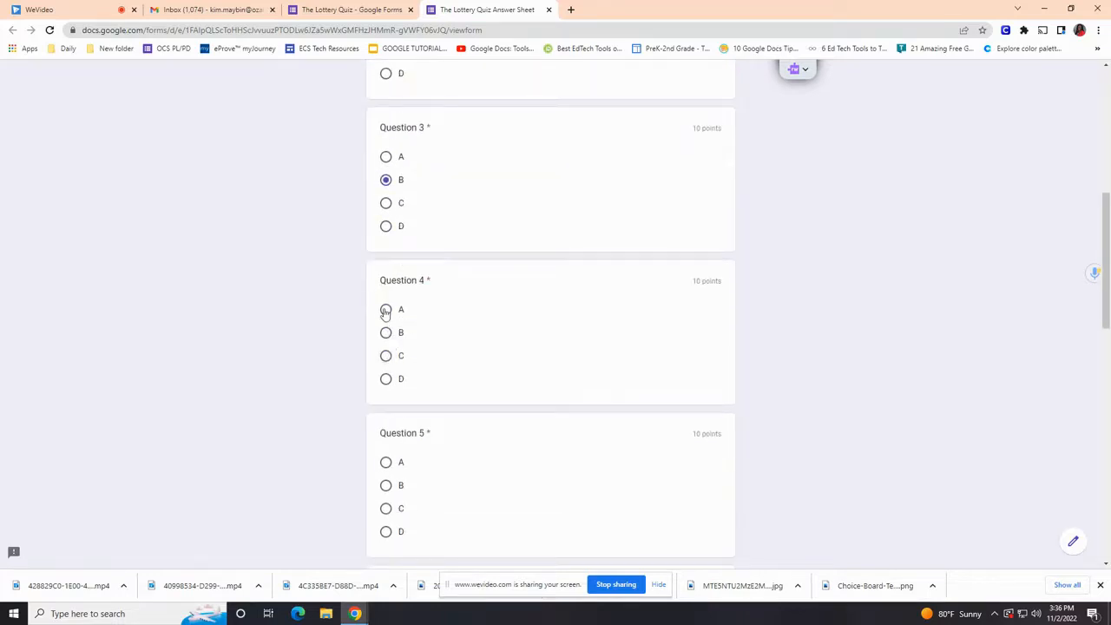
scroll(399, 365, down, 1)
scroll(403, 364, down, 1)
click(385, 290)
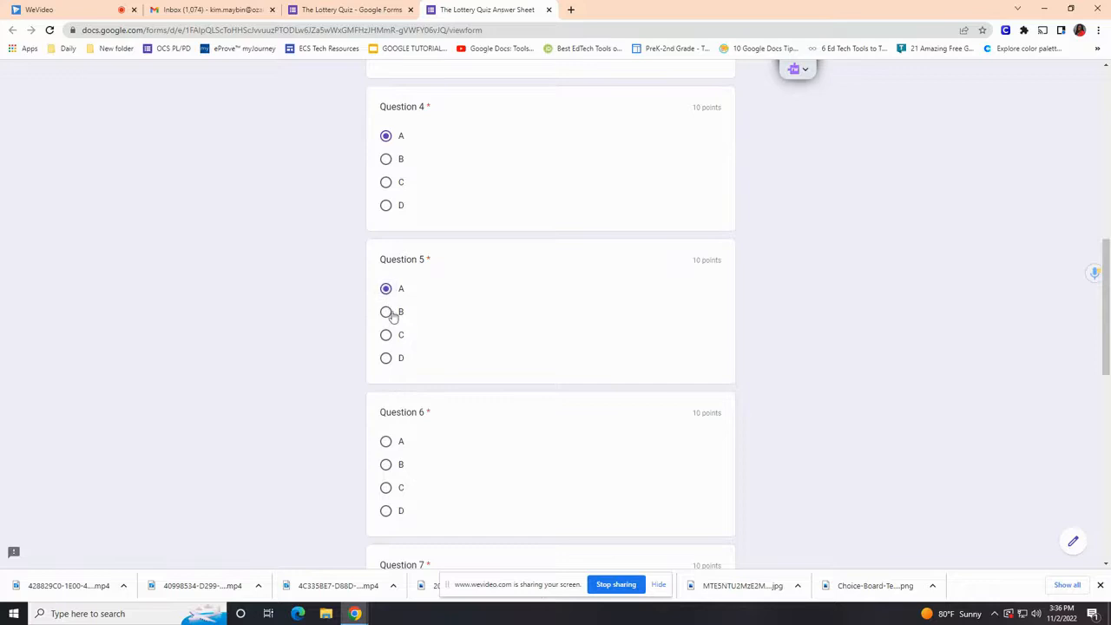
- Answer Questions 6 and 9 with A, Question 7 with C, and Questions 8 and 10 with D
scroll(395, 317, up, 5)
scroll(395, 322, down, 8)
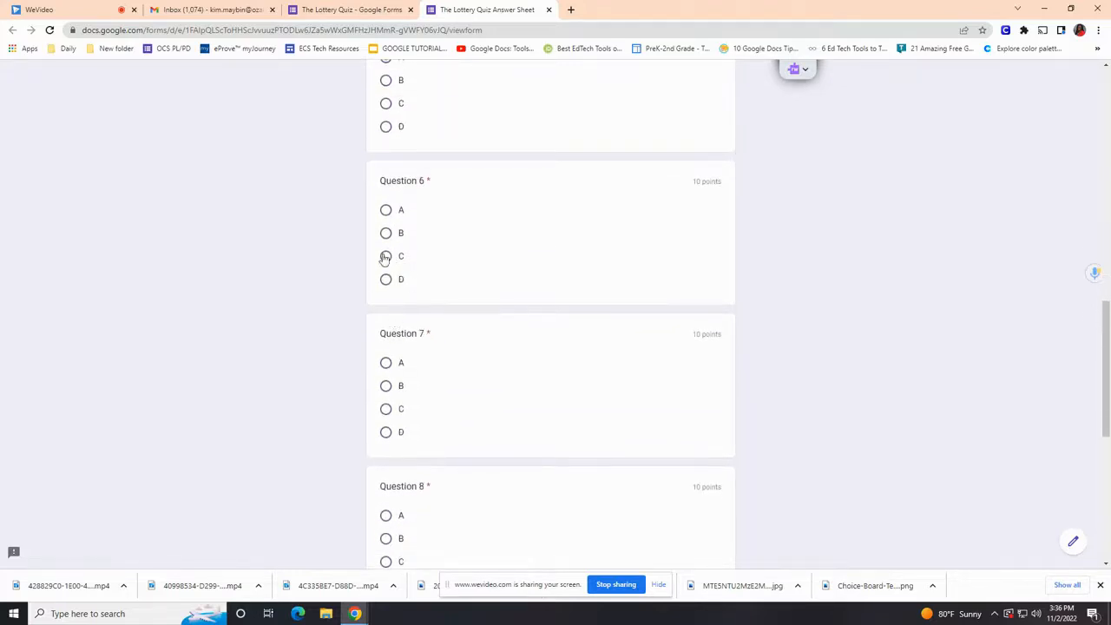
click(387, 211)
scroll(390, 323, down, 1)
click(387, 295)
scroll(391, 322, down, 1)
click(388, 357)
scroll(388, 358, down, 1)
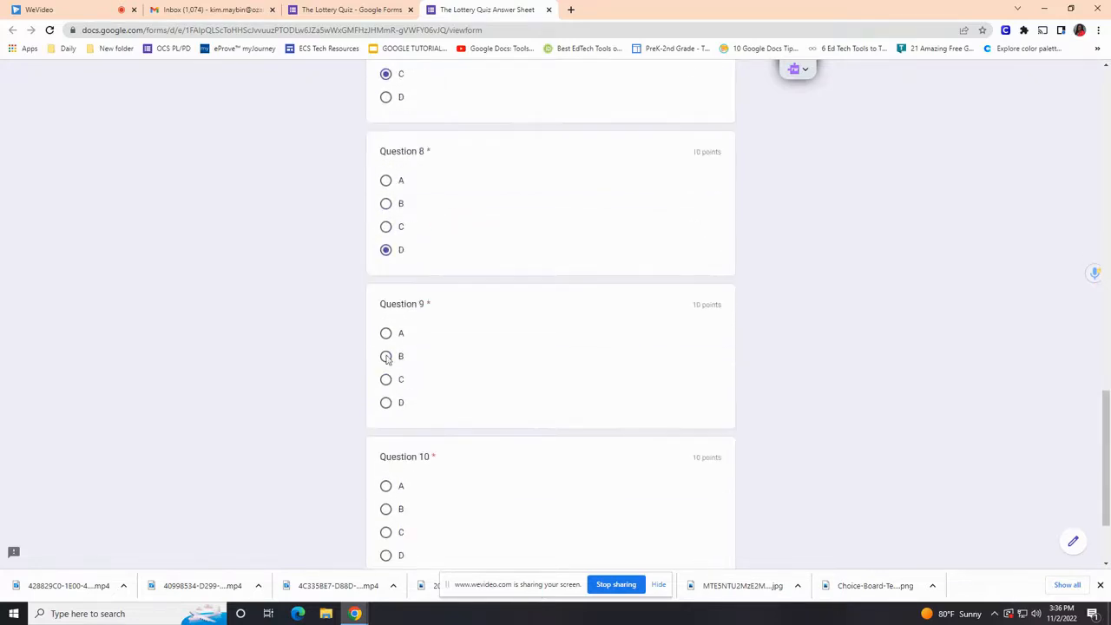
click(387, 321)
scroll(388, 321, down, 1)
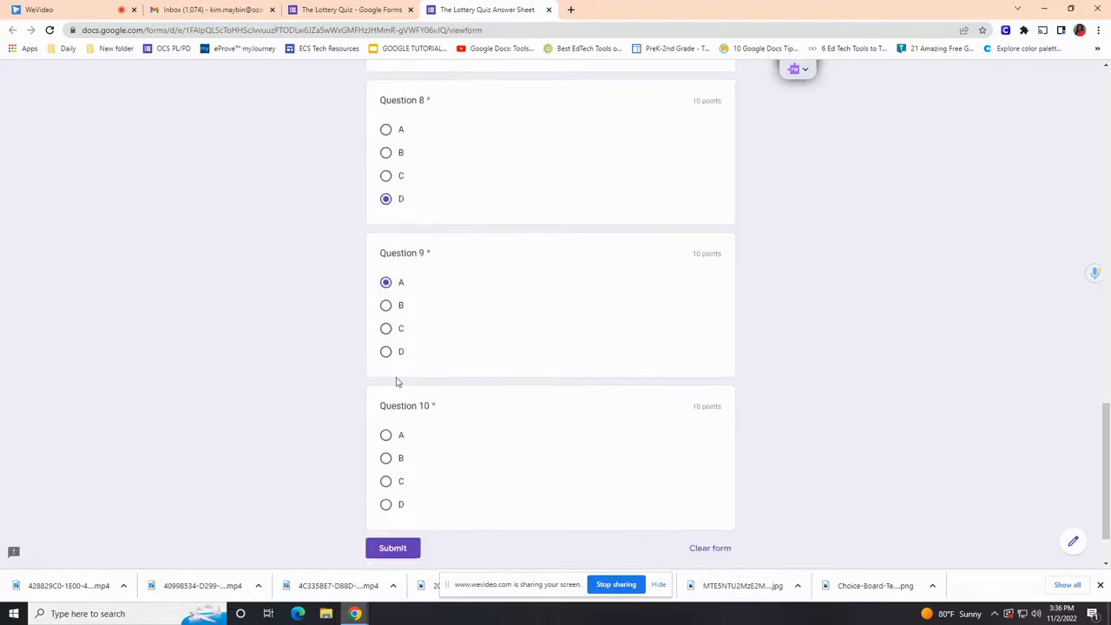
click(386, 429)
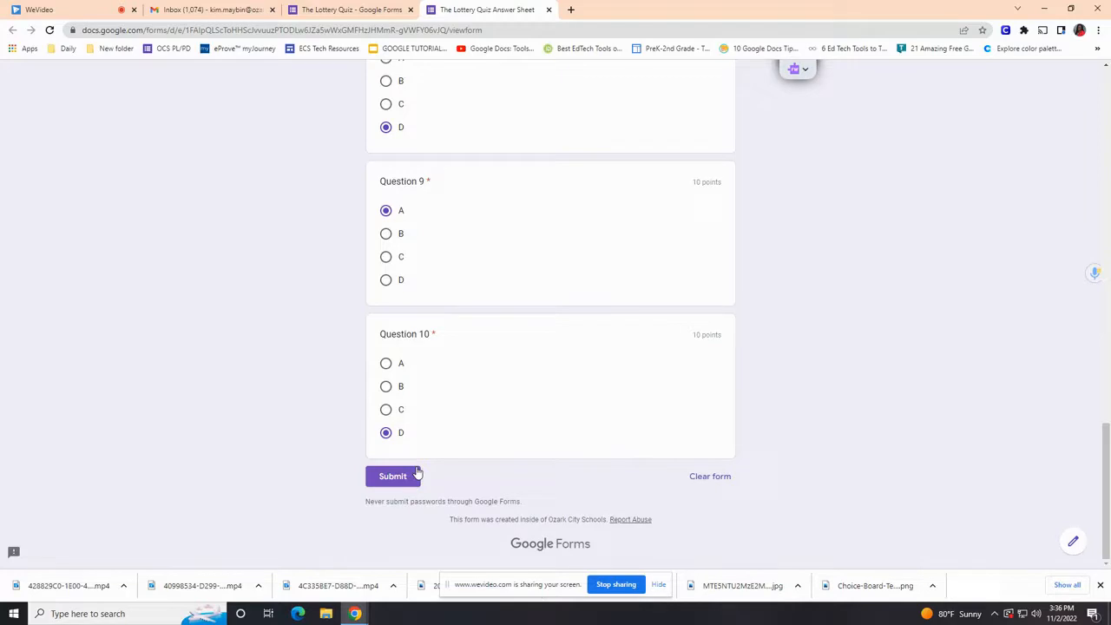
- Answer the skipped required Question 2 with B and submit the quiz response
click(393, 476)
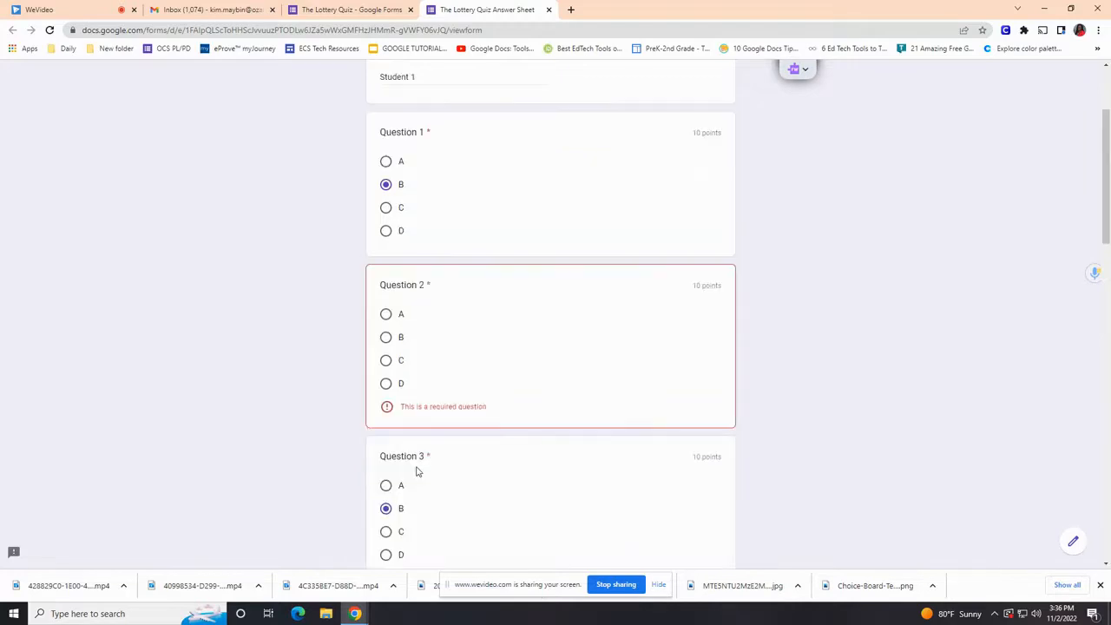
click(386, 338)
scroll(431, 442, down, 6)
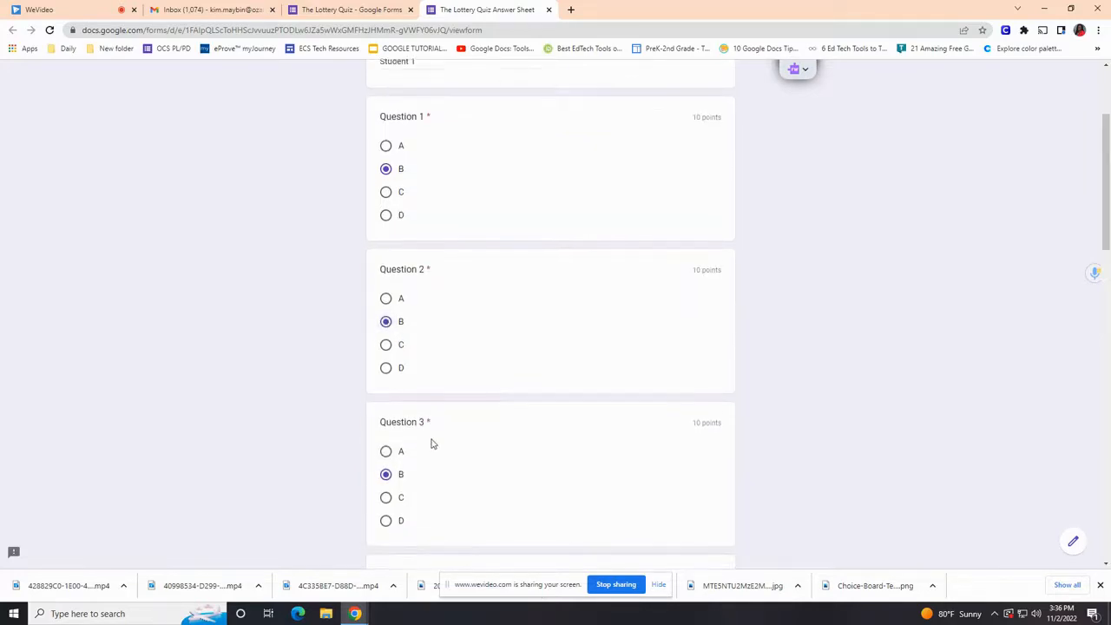
scroll(433, 451, down, 7)
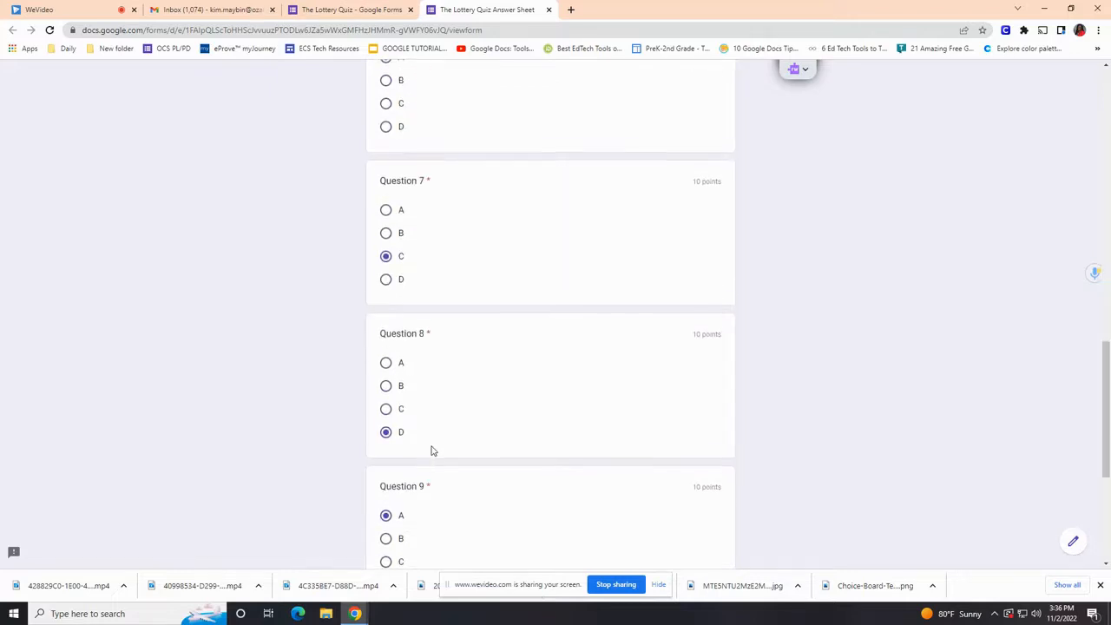
click(409, 475)
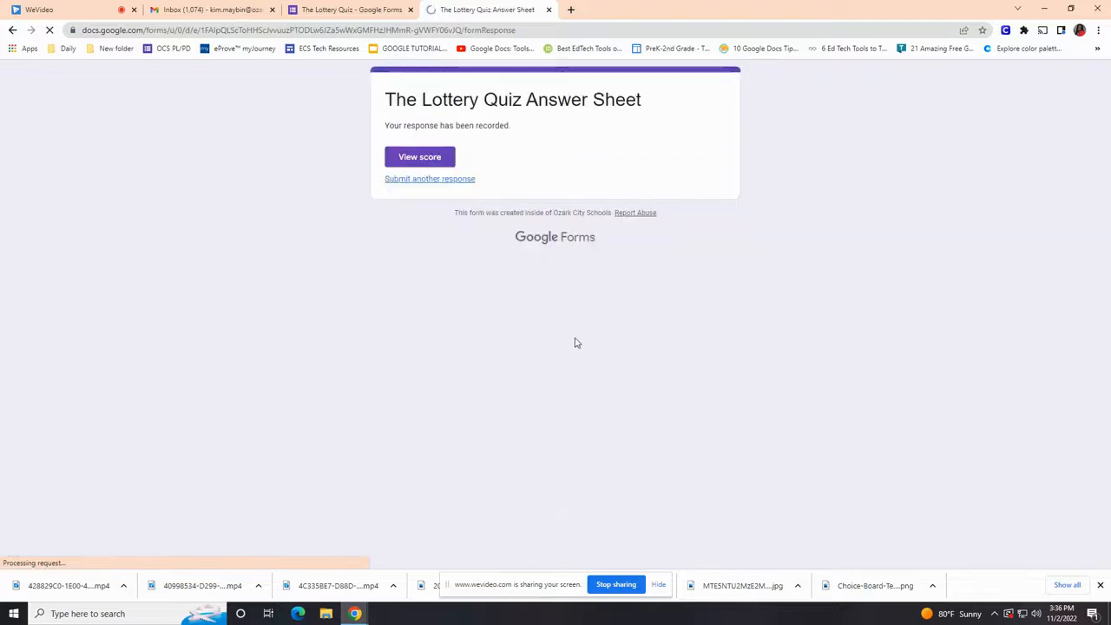
- View the submitted response's score and examine the grading of each of the ten answers
click(426, 161)
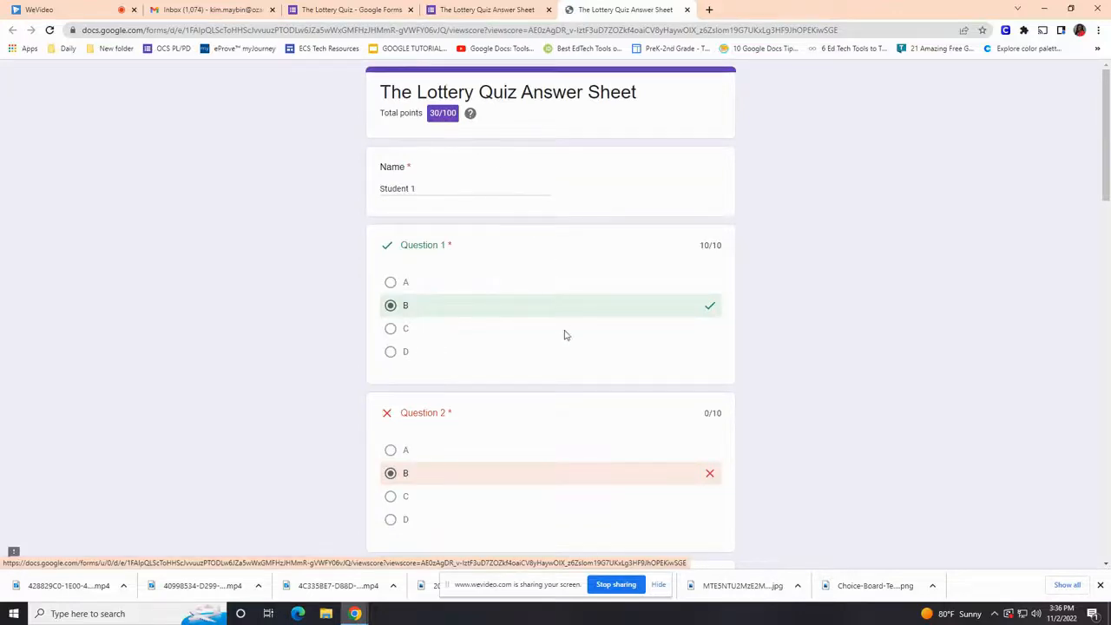
scroll(564, 337, down, 2)
scroll(565, 337, down, 2)
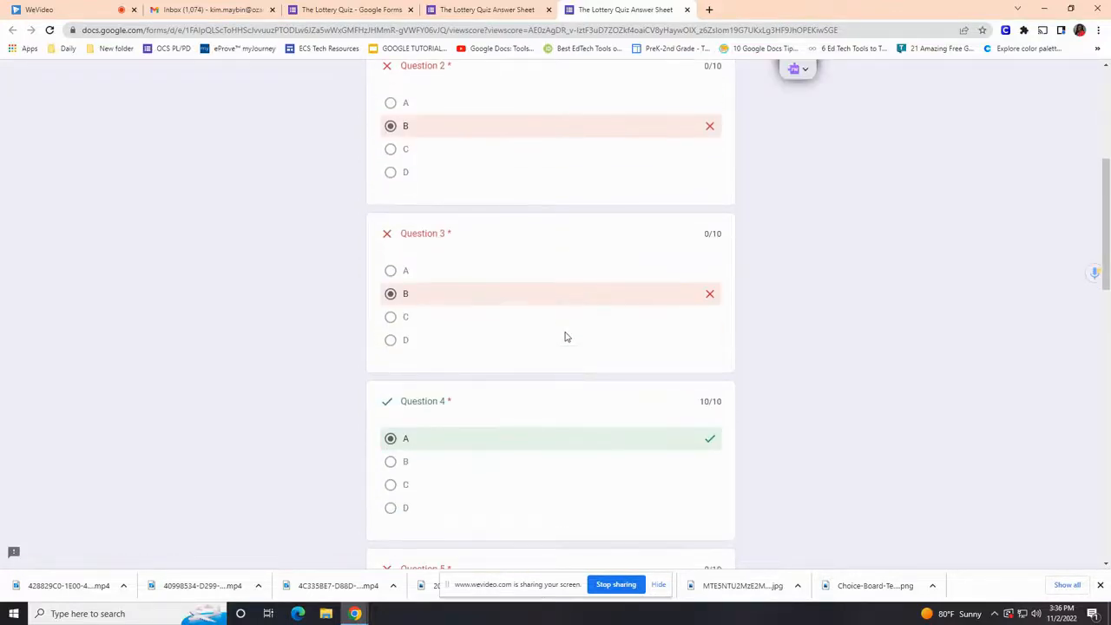
scroll(566, 337, down, 5)
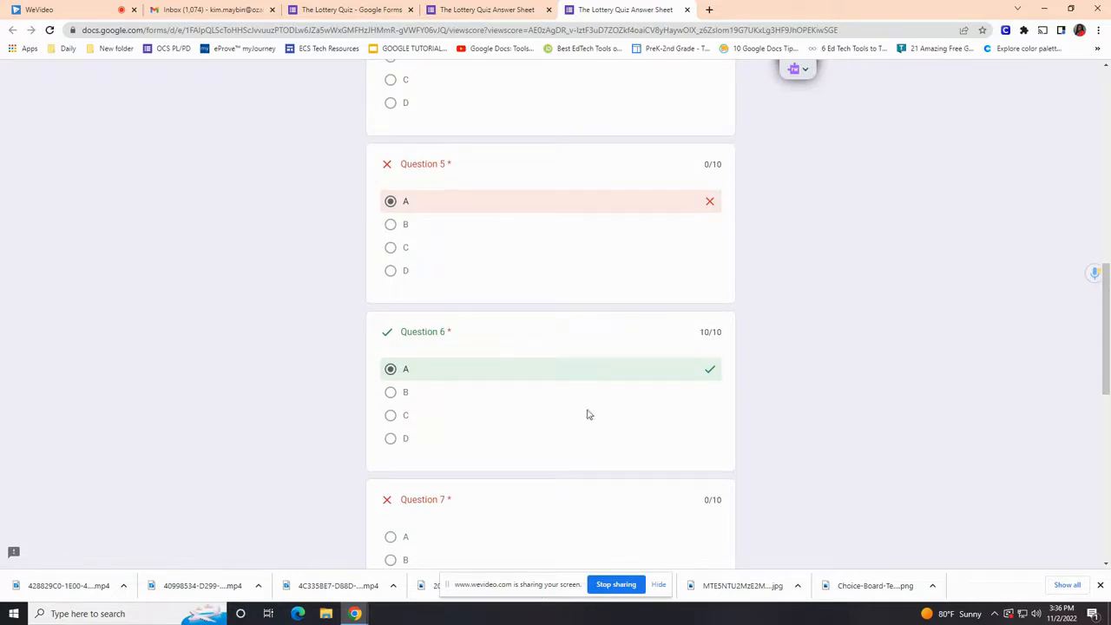
scroll(722, 405, down, 7)
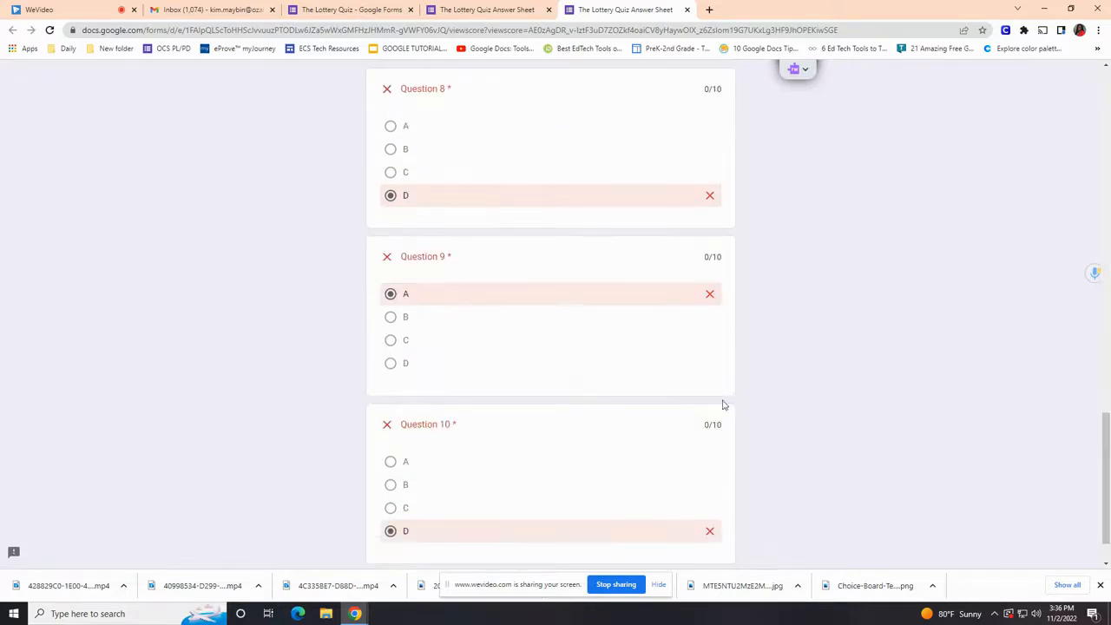
scroll(718, 410, up, 20)
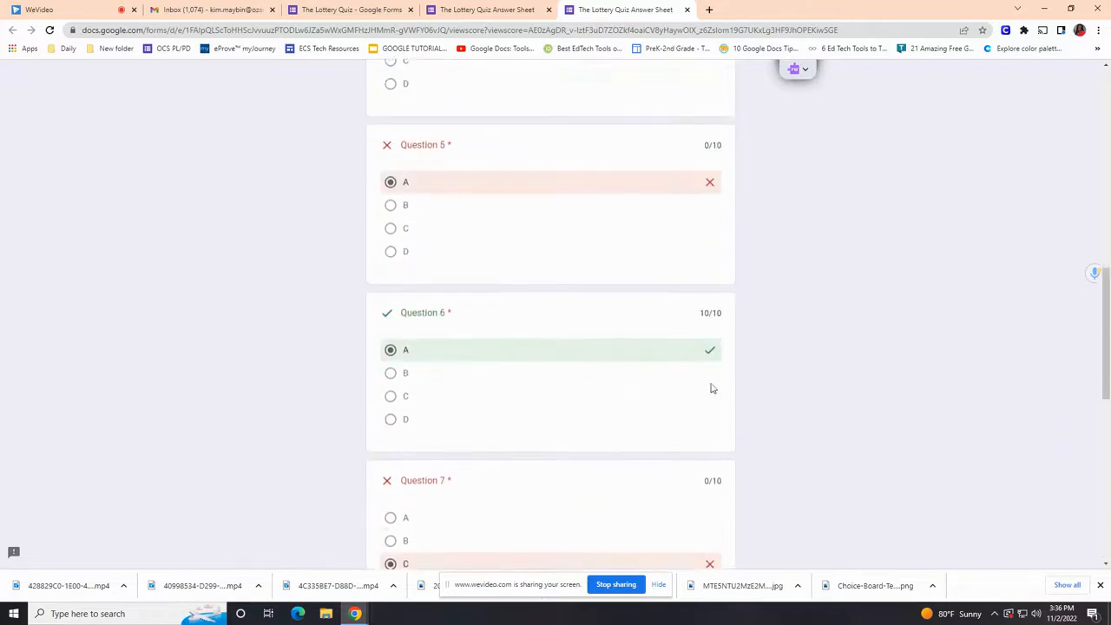
scroll(711, 388, up, 1)
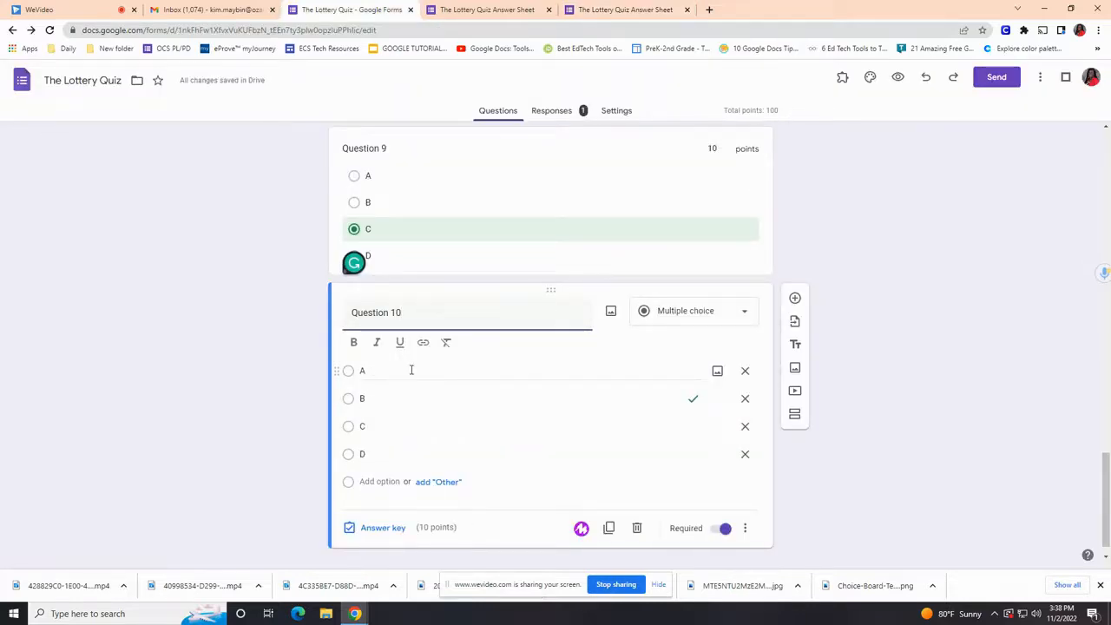
- Change Question 10 to a short-answer question and add "simile" as a correct answer in its answer key
click(717, 316)
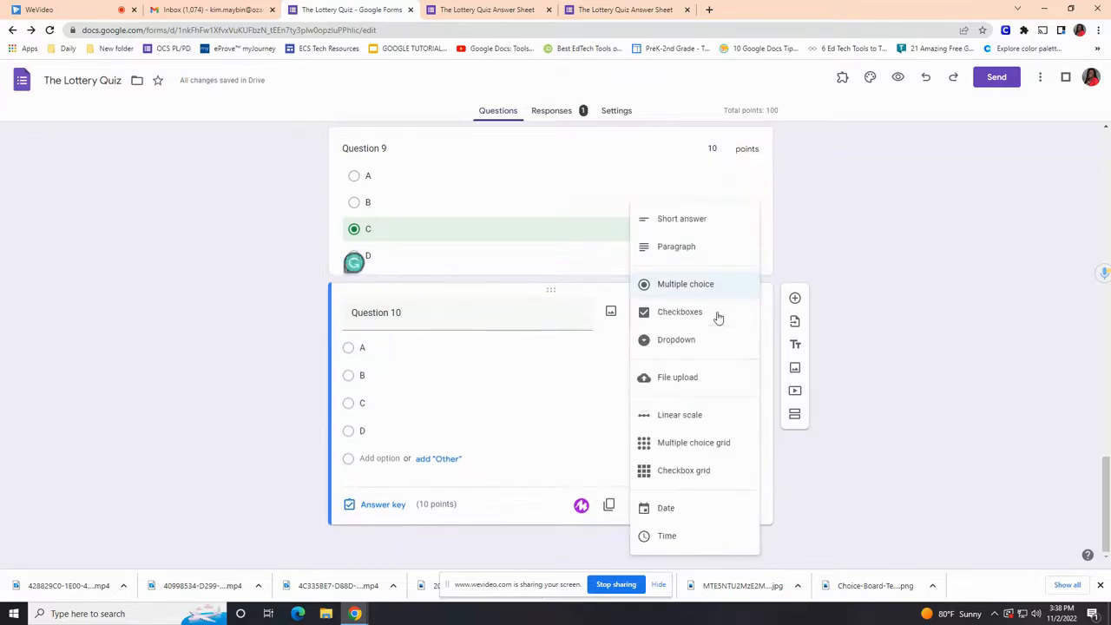
click(692, 219)
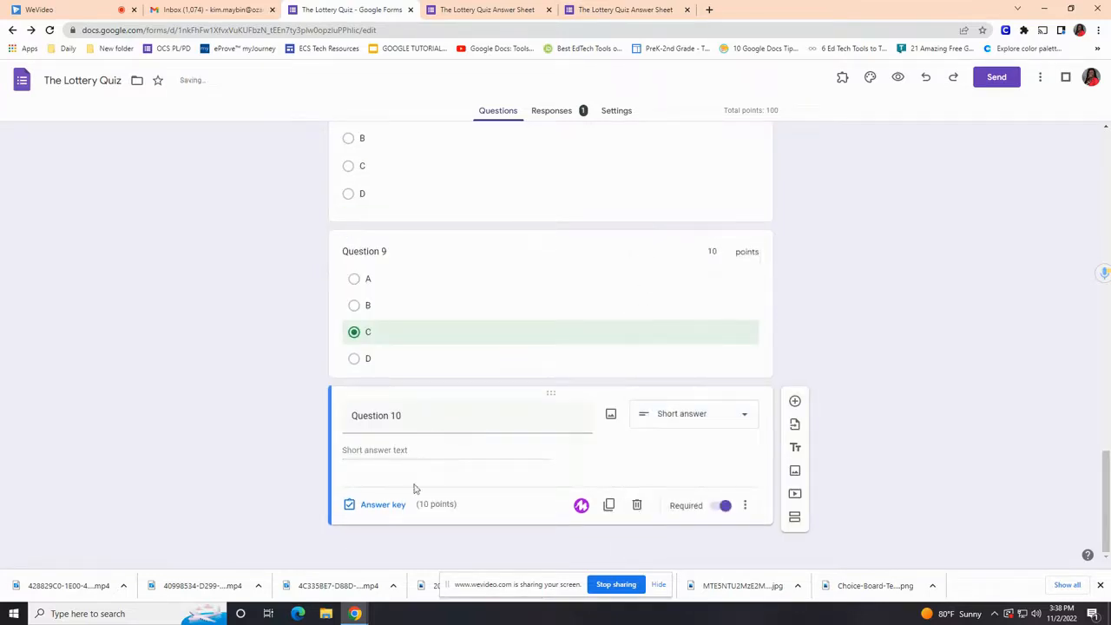
click(379, 505)
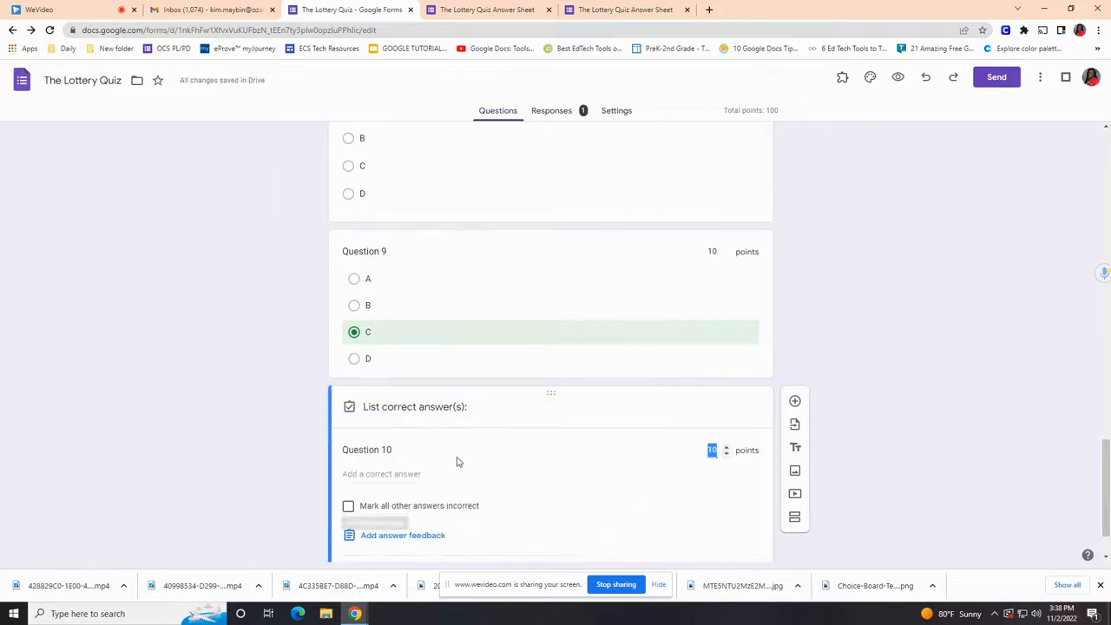
click(402, 476)
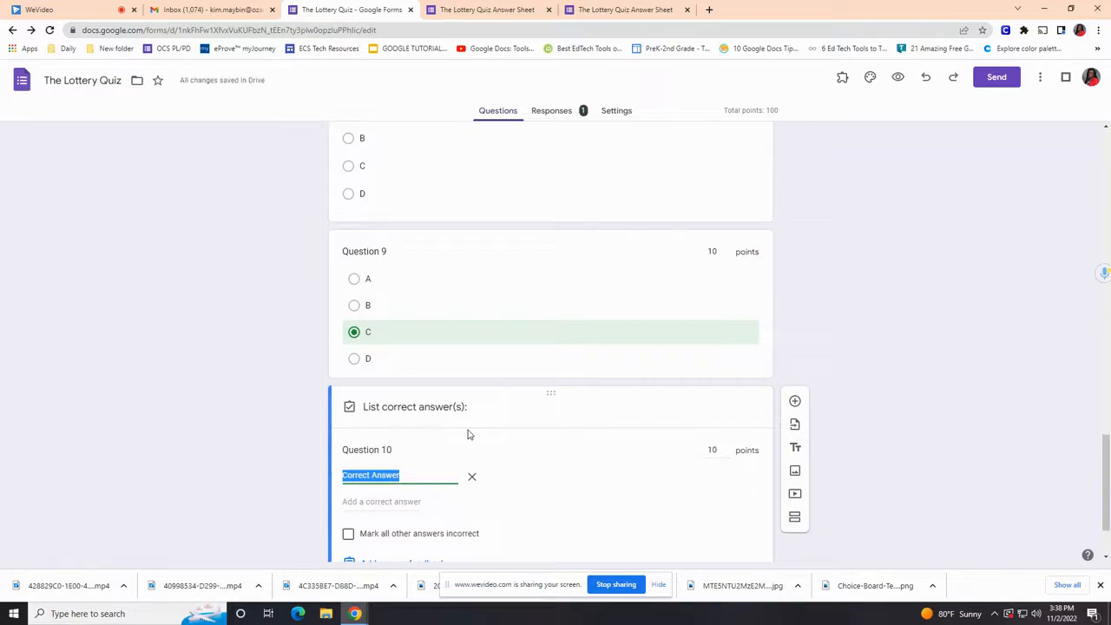
text(simile)
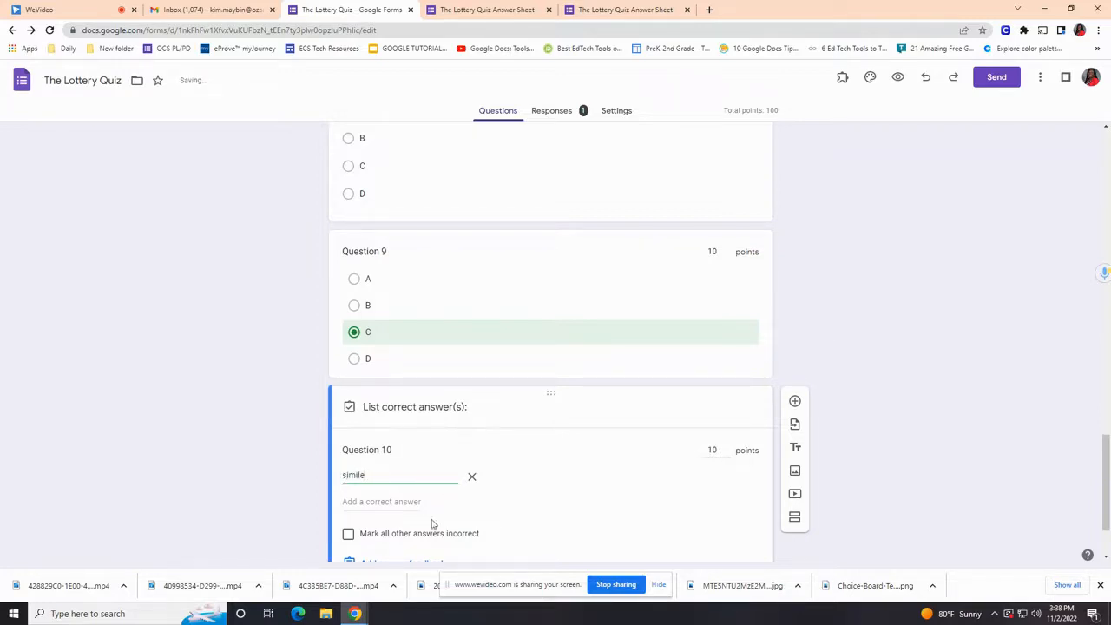
- Add "Simile" and "Smile" as further correct answers for Question 10 and finish editing its answer key
click(380, 504)
text(s)
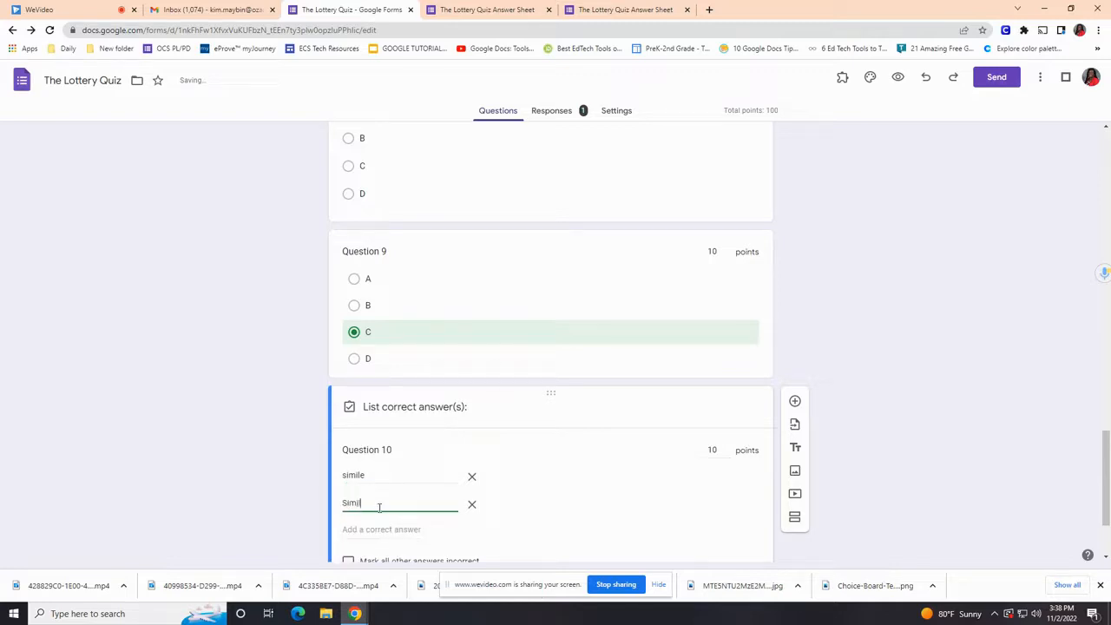
scroll(380, 508, down, 1)
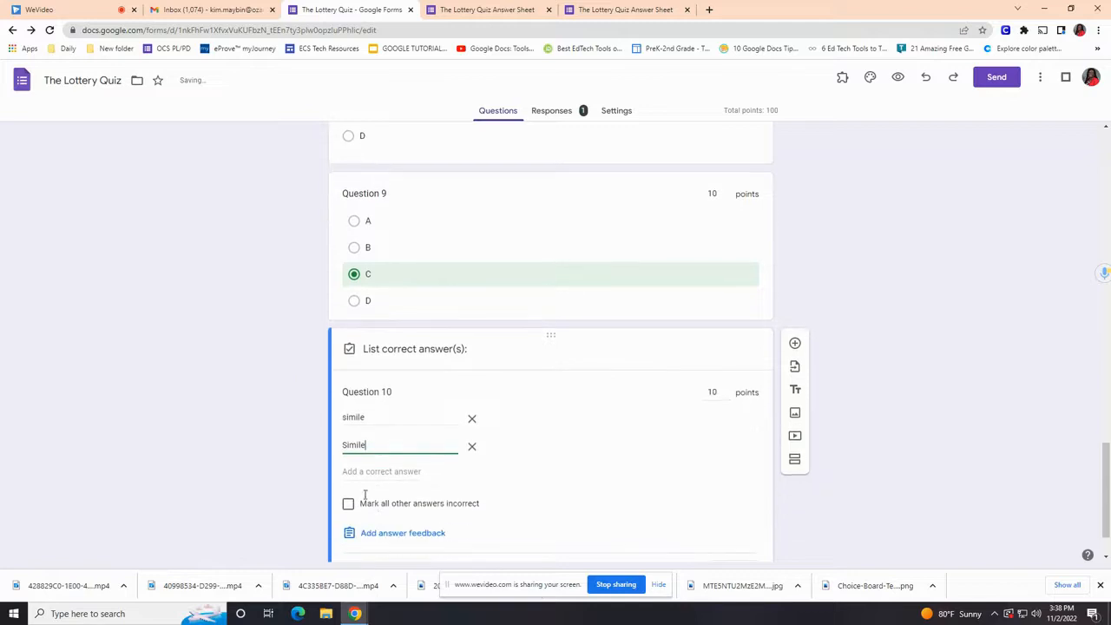
click(369, 473)
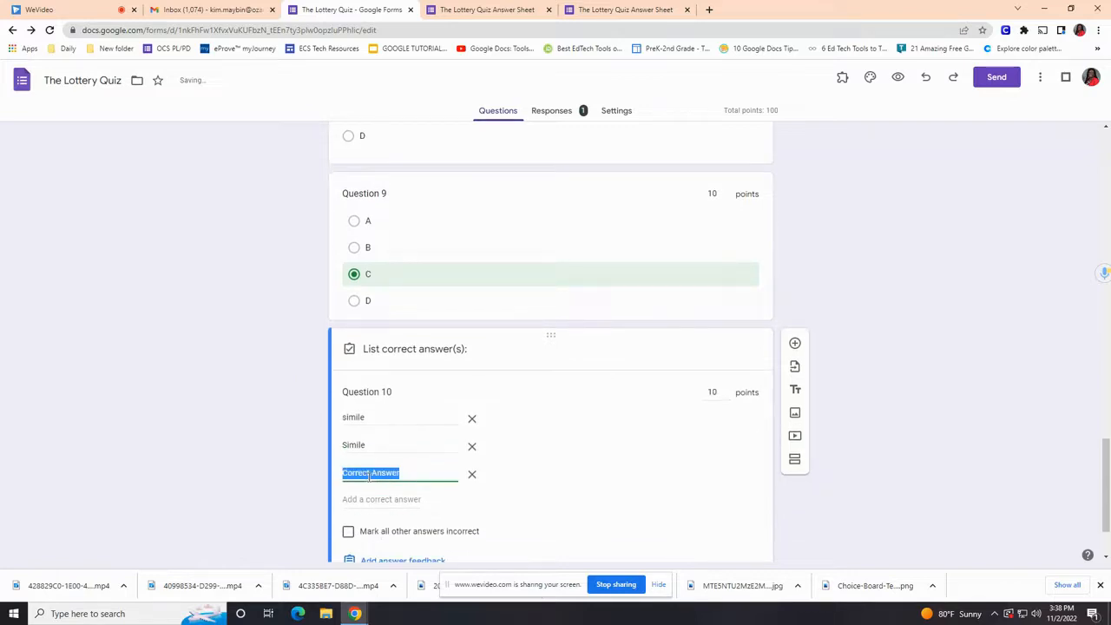
text(Smile)
scroll(368, 482, down, 1)
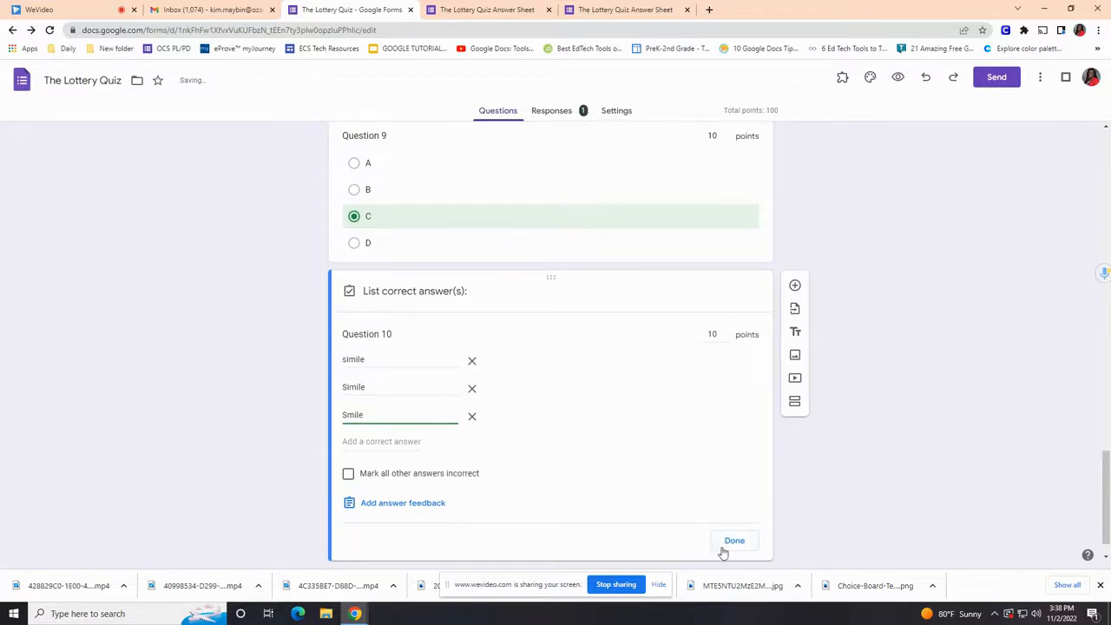
click(732, 545)
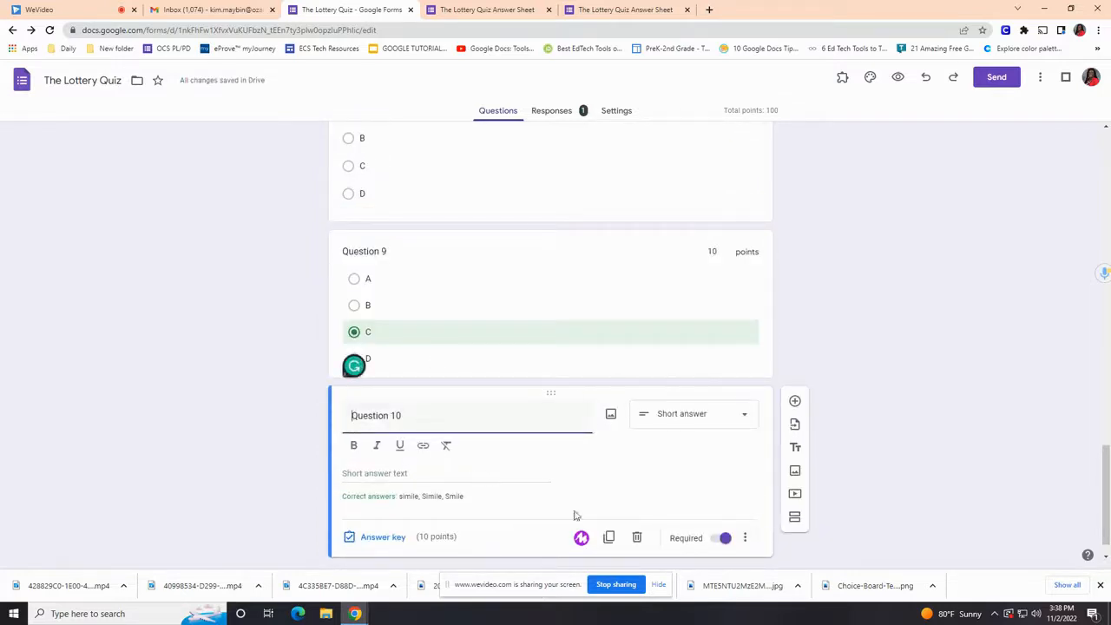
- Open a preview of the quiz and enter Student 2 in the Name field
scroll(685, 452, up, 5)
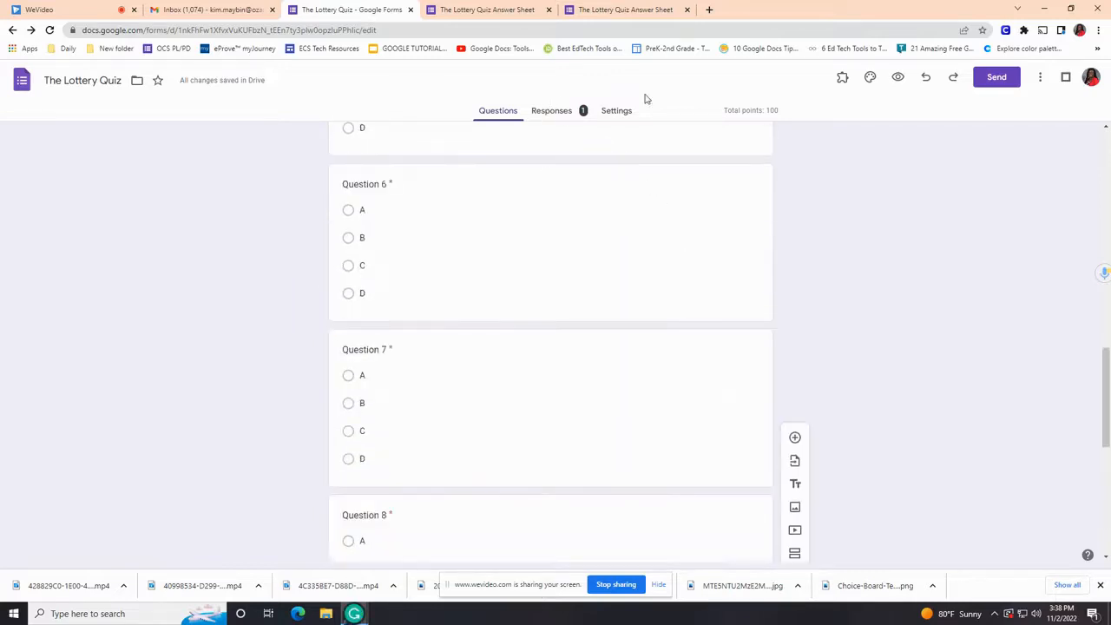
scroll(793, 133, up, 6)
scroll(793, 133, up, 3)
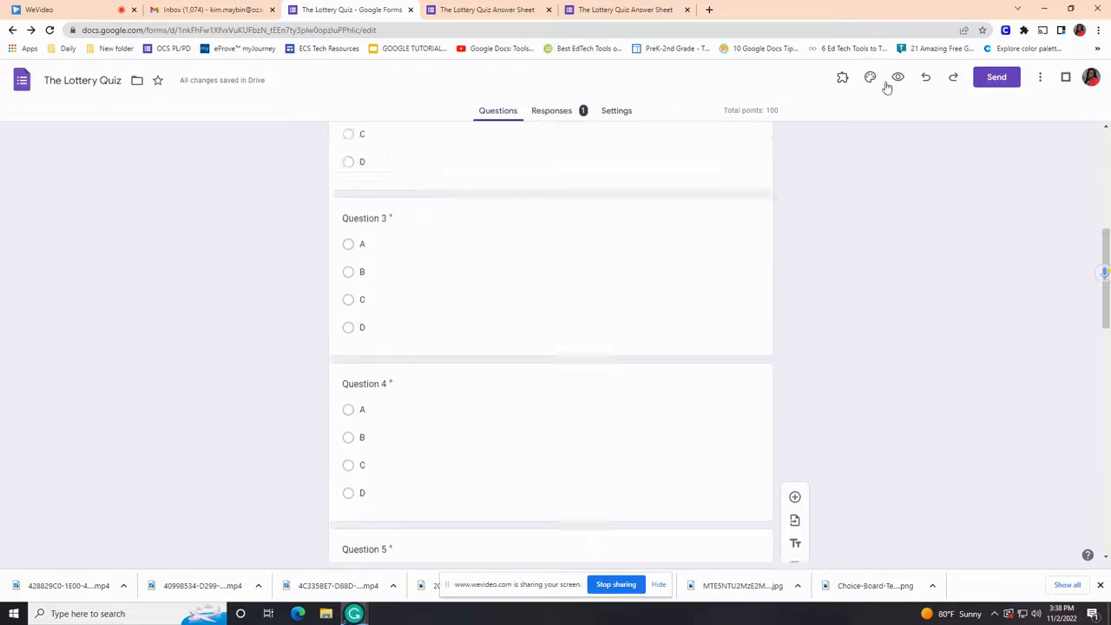
click(898, 76)
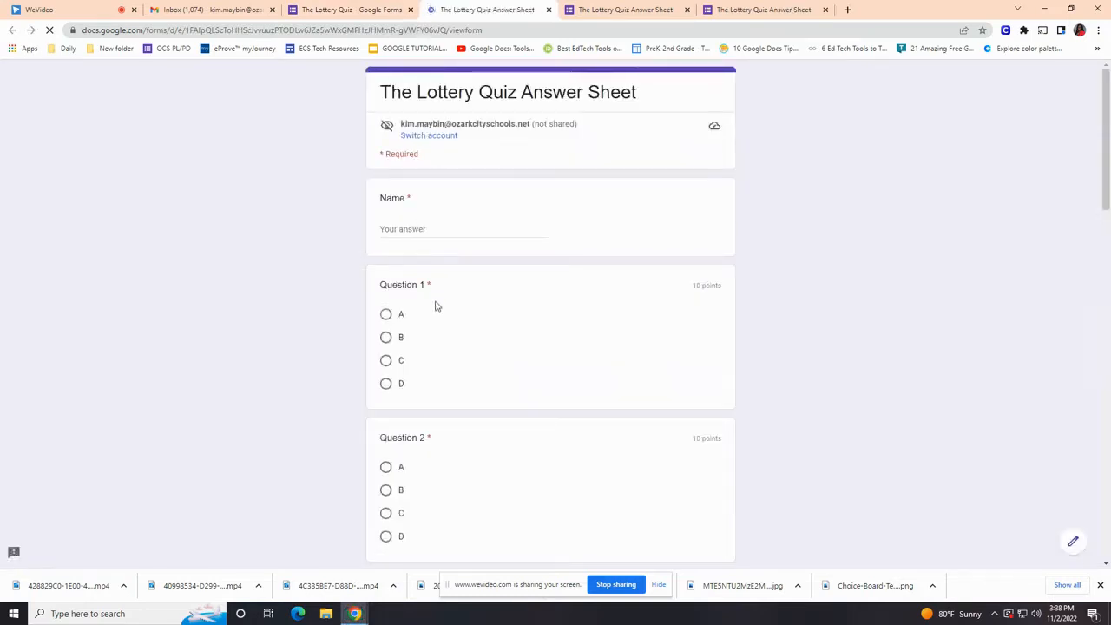
scroll(434, 261, down, 1)
click(434, 171)
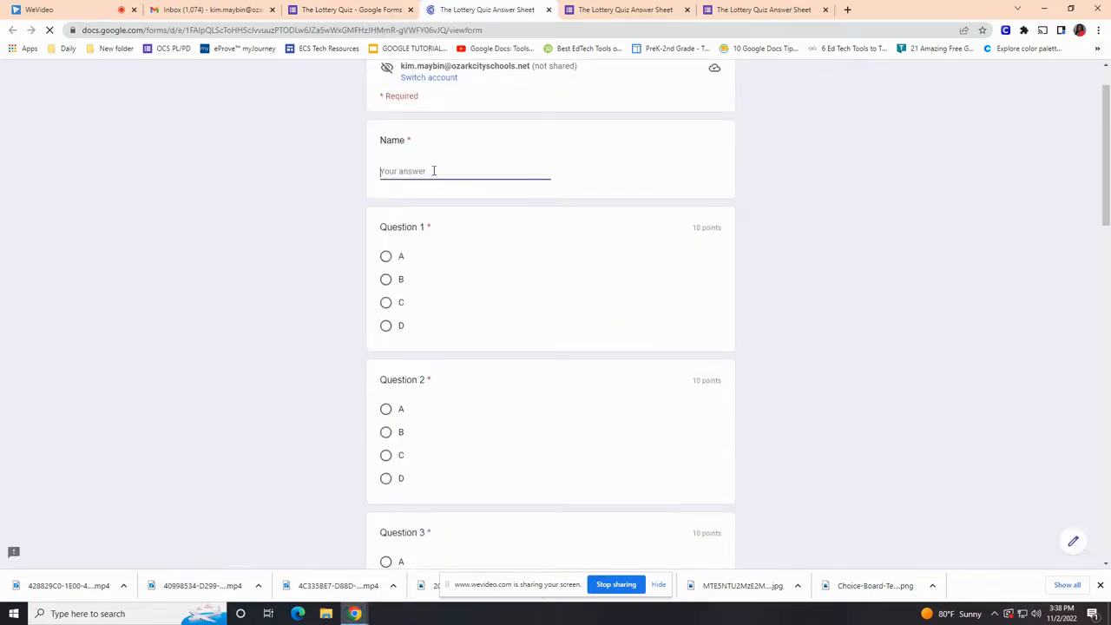
text(Student)
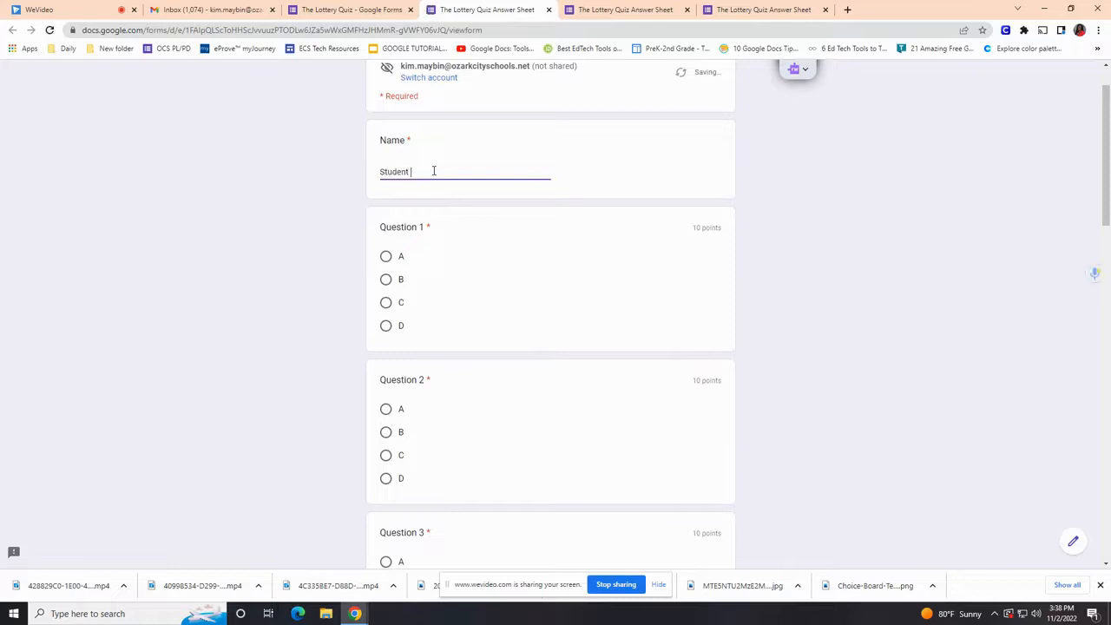
- Answer Questions 1 through 4 with A in the previewed quiz
click(402, 260)
scroll(390, 312, down, 1)
click(389, 295)
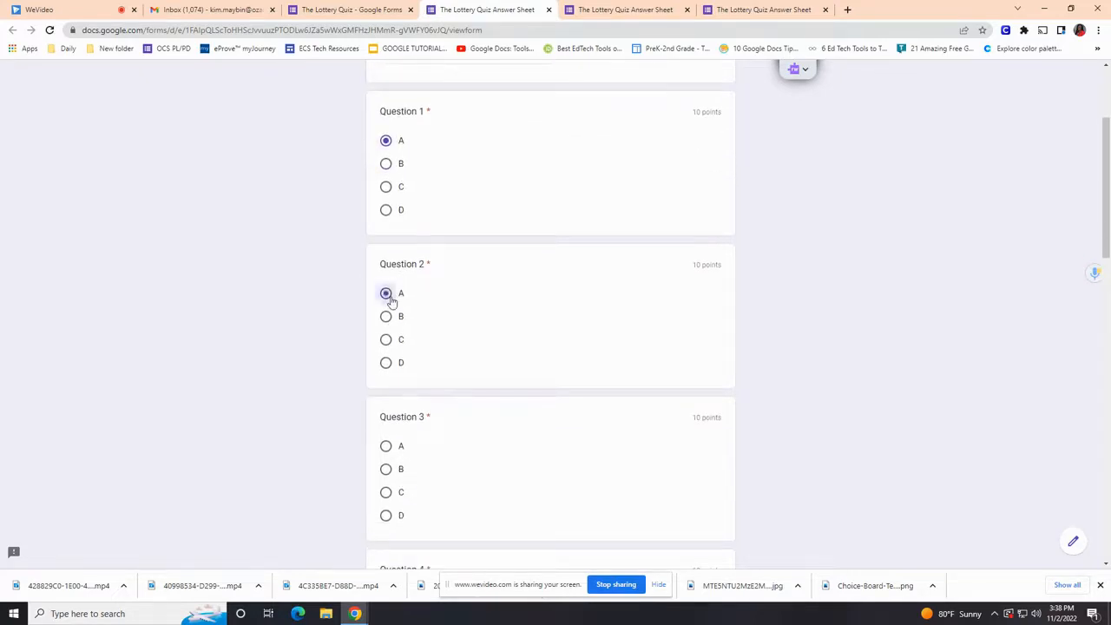
scroll(389, 300, down, 3)
click(388, 157)
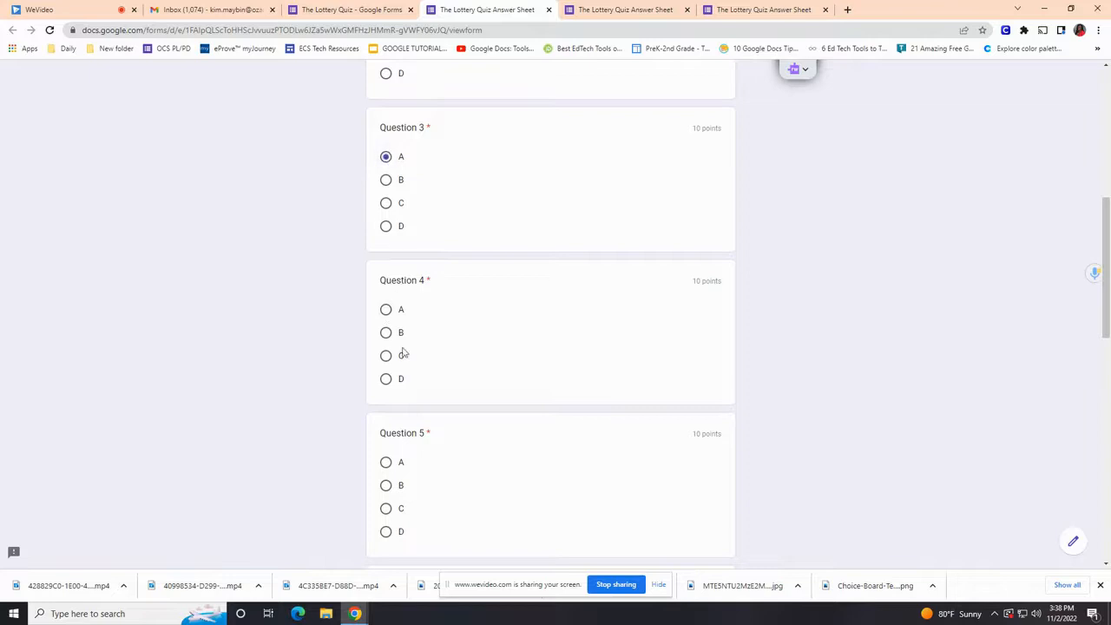
click(387, 308)
scroll(389, 296, down, 2)
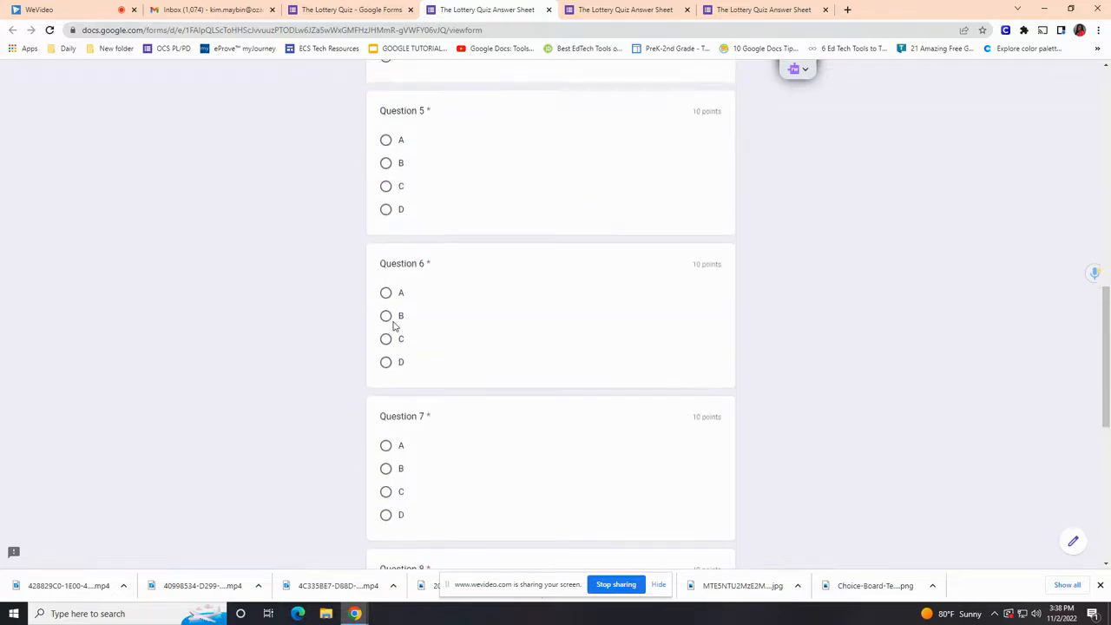
- Answer Questions 5 through 9 with A in the previewed quiz
click(387, 346)
scroll(390, 348, down, 2)
click(387, 327)
scroll(389, 332, down, 2)
click(387, 304)
scroll(388, 328, down, 2)
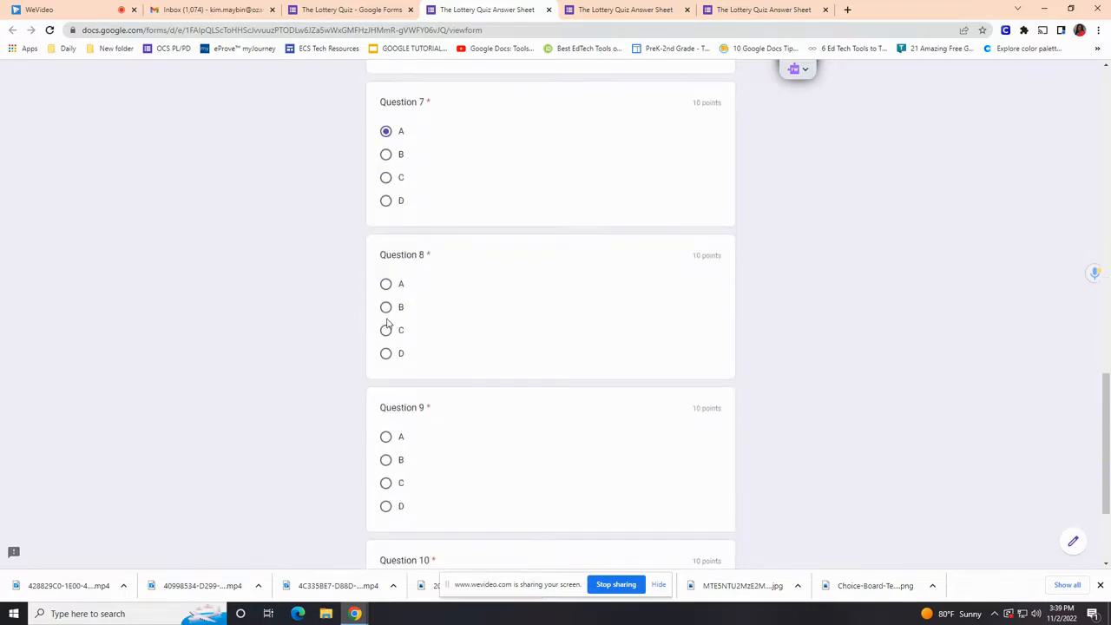
click(385, 286)
scroll(388, 286, down, 2)
click(387, 278)
- Answer the short-answer Question 10 with "simile" and submit the quiz response
click(424, 431)
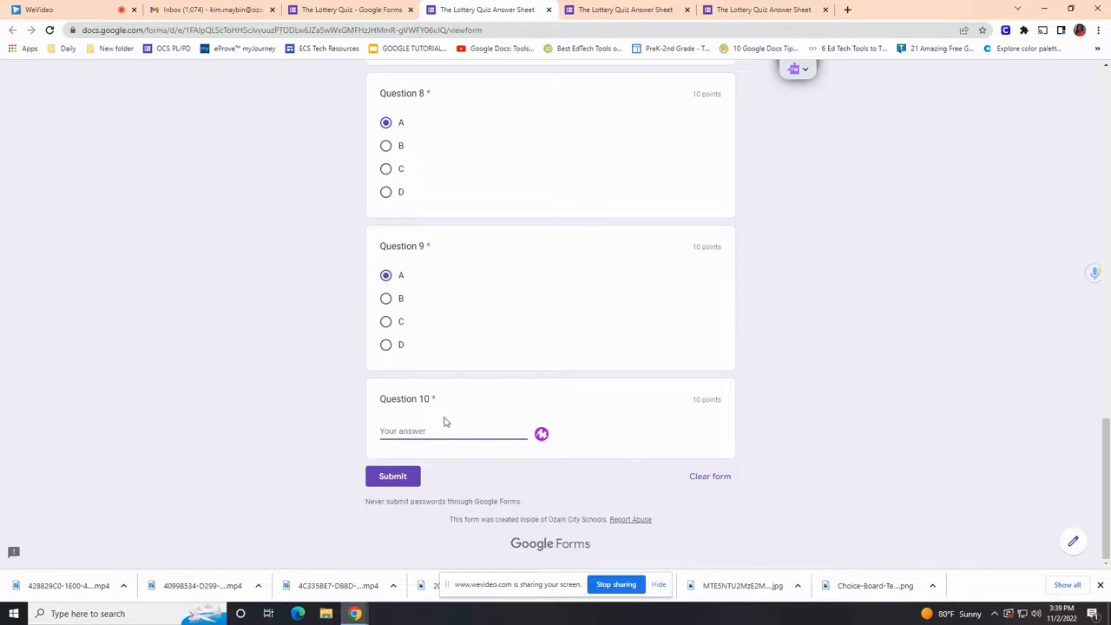
text(simile)
click(395, 477)
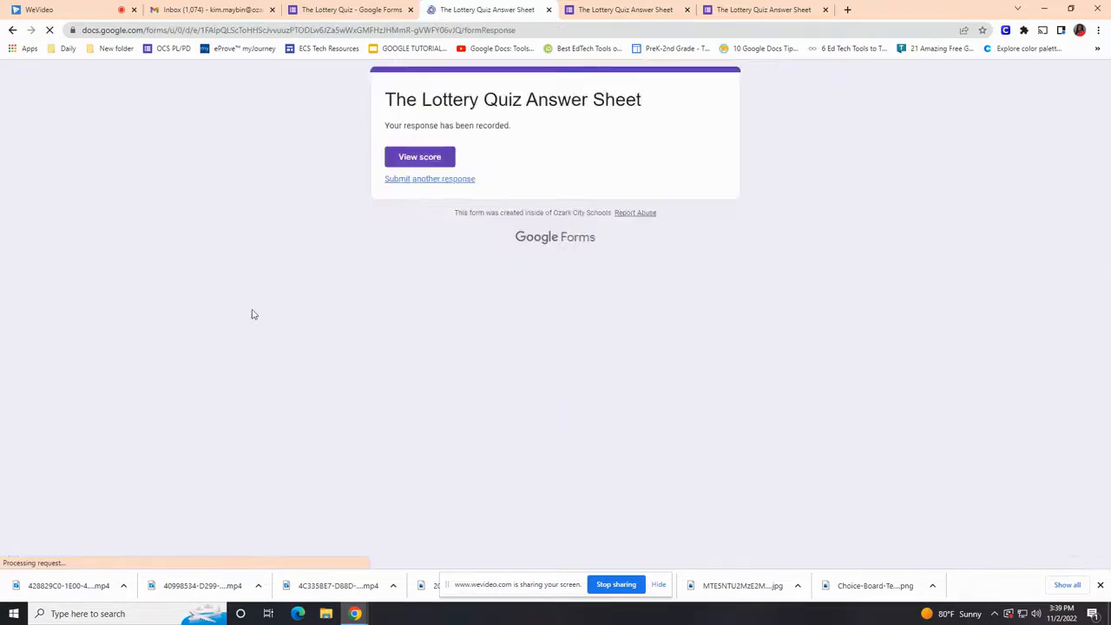
- View the second response's score and examine the grading of its answers, including the short answer to Question 10
click(416, 159)
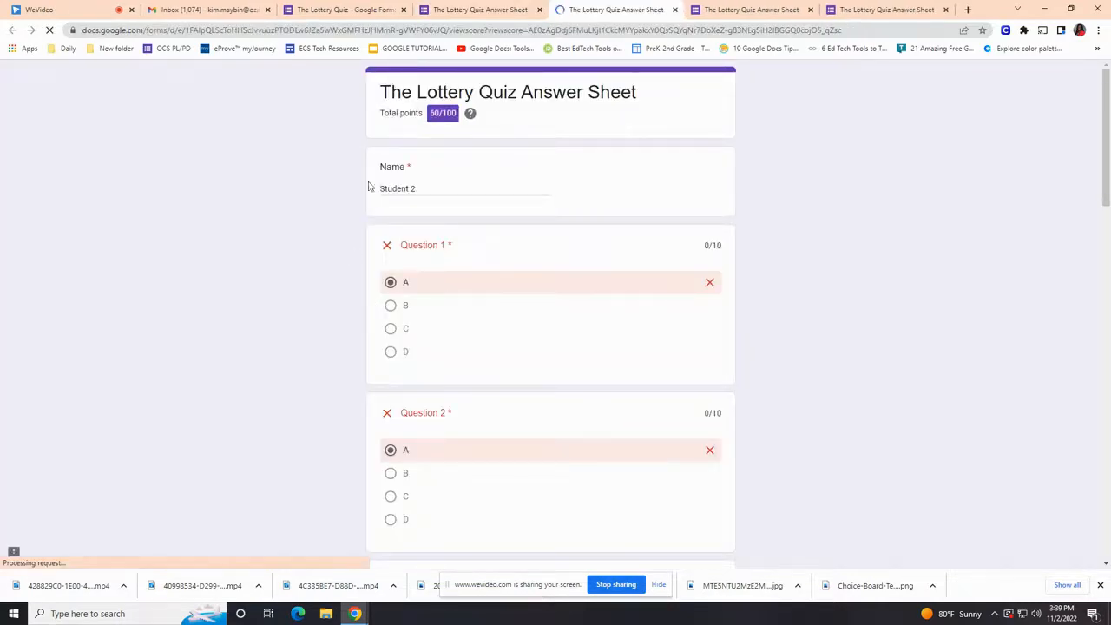
scroll(436, 179, down, 5)
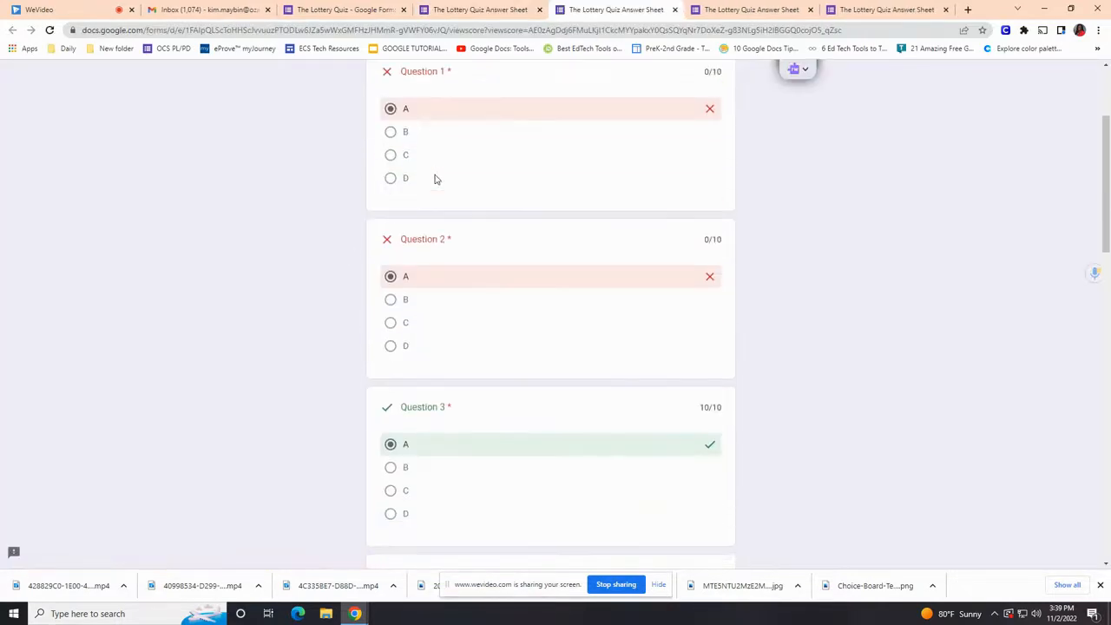
scroll(436, 178, down, 9)
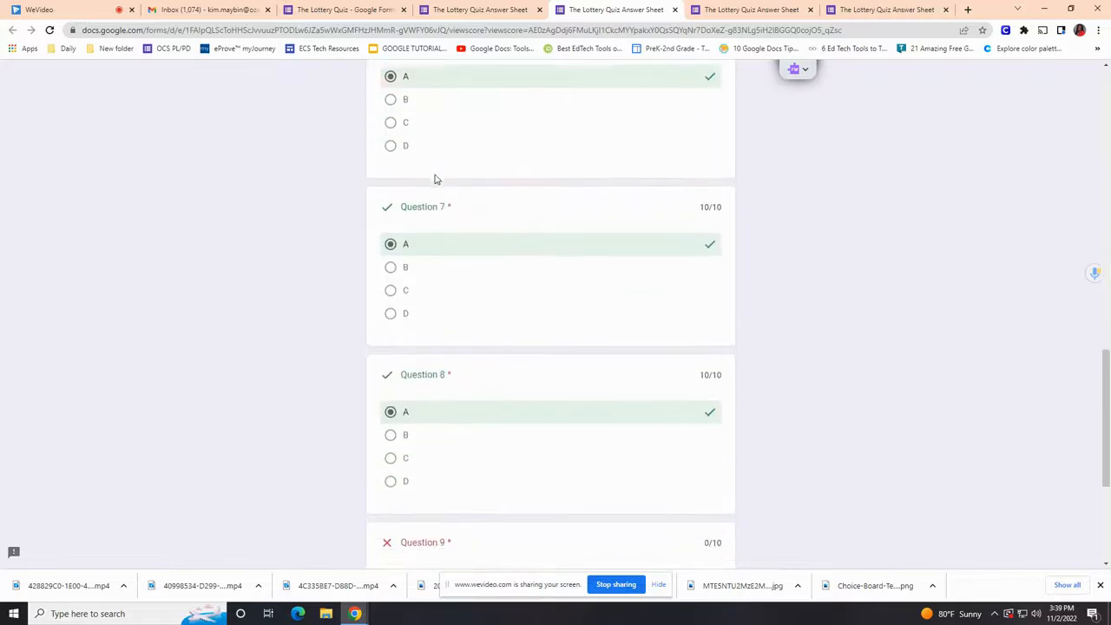
scroll(436, 179, down, 2)
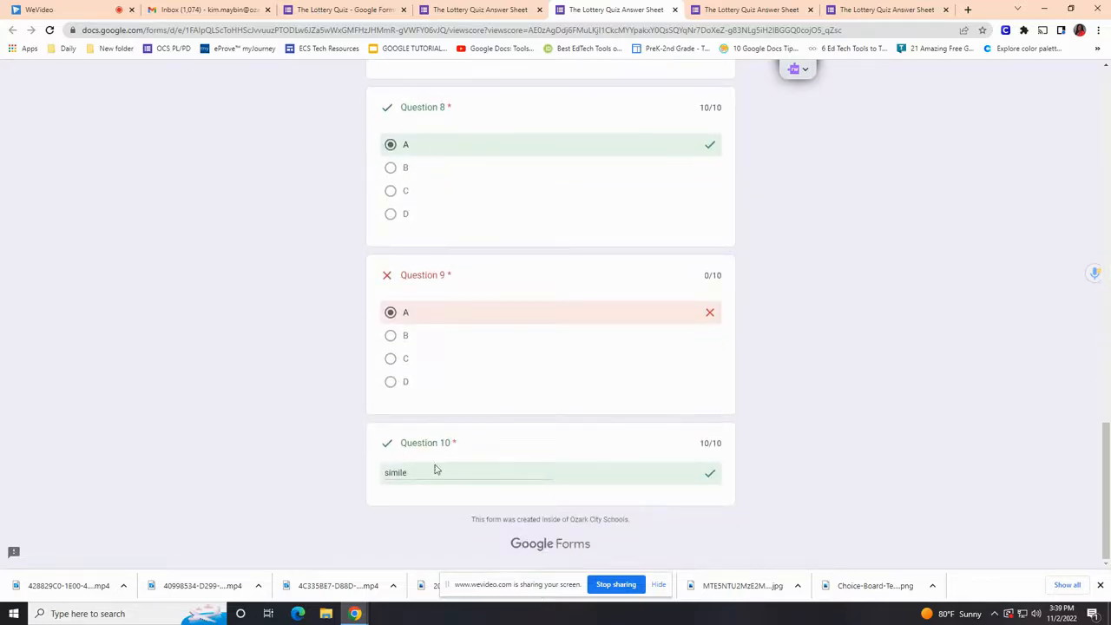
scroll(546, 529, up, 6)
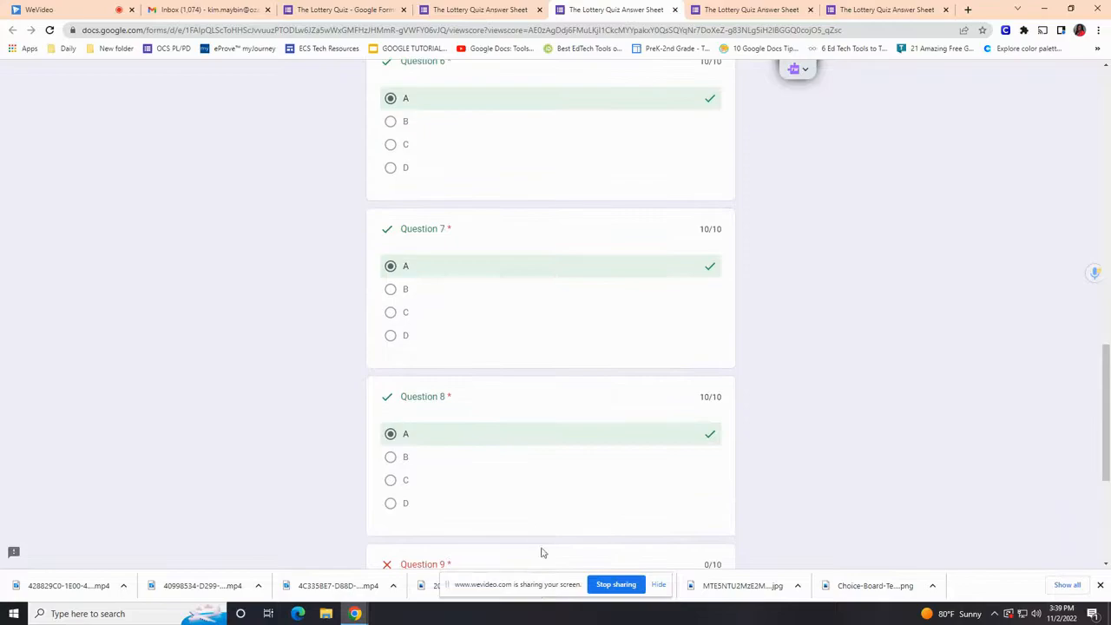
click(615, 584)
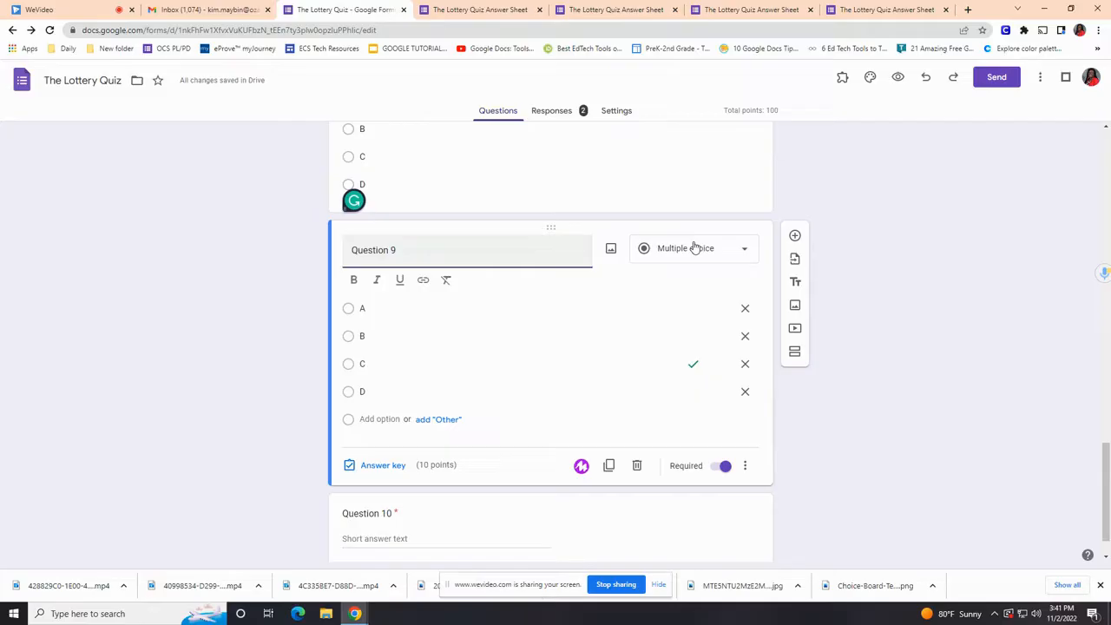
- Change Question 9 to a paragraph question and check the points and feedback options in its answer key
click(695, 248)
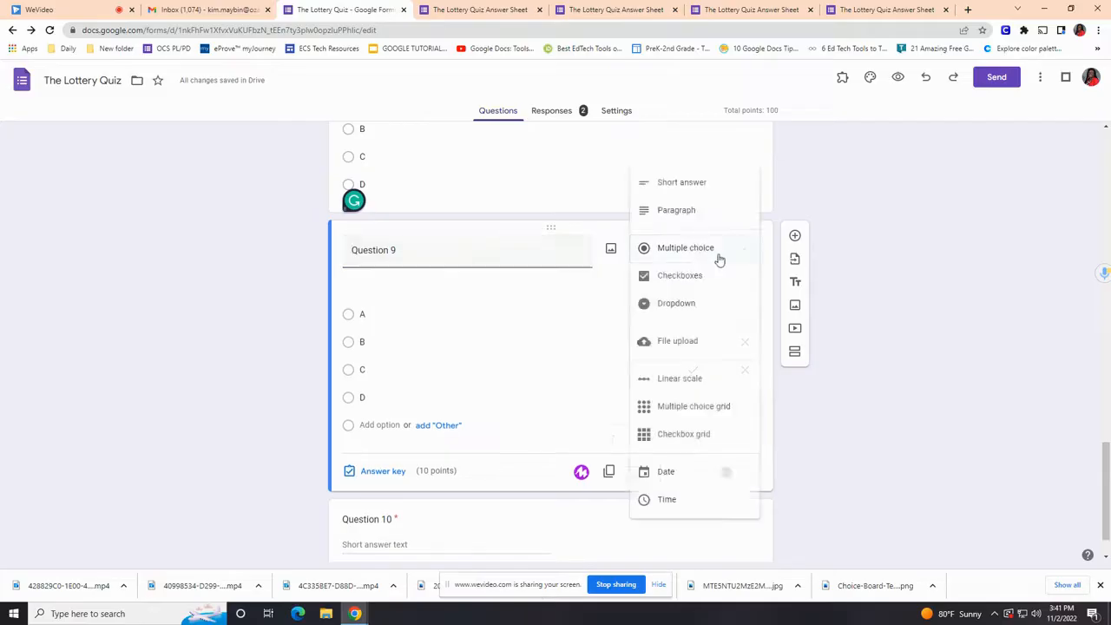
click(694, 217)
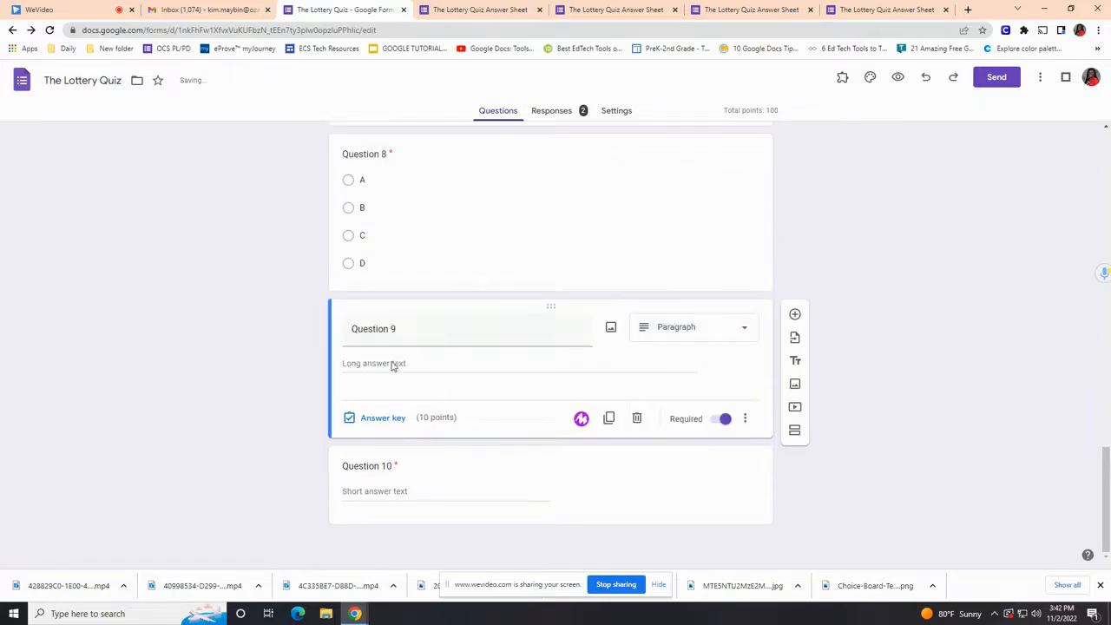
click(383, 418)
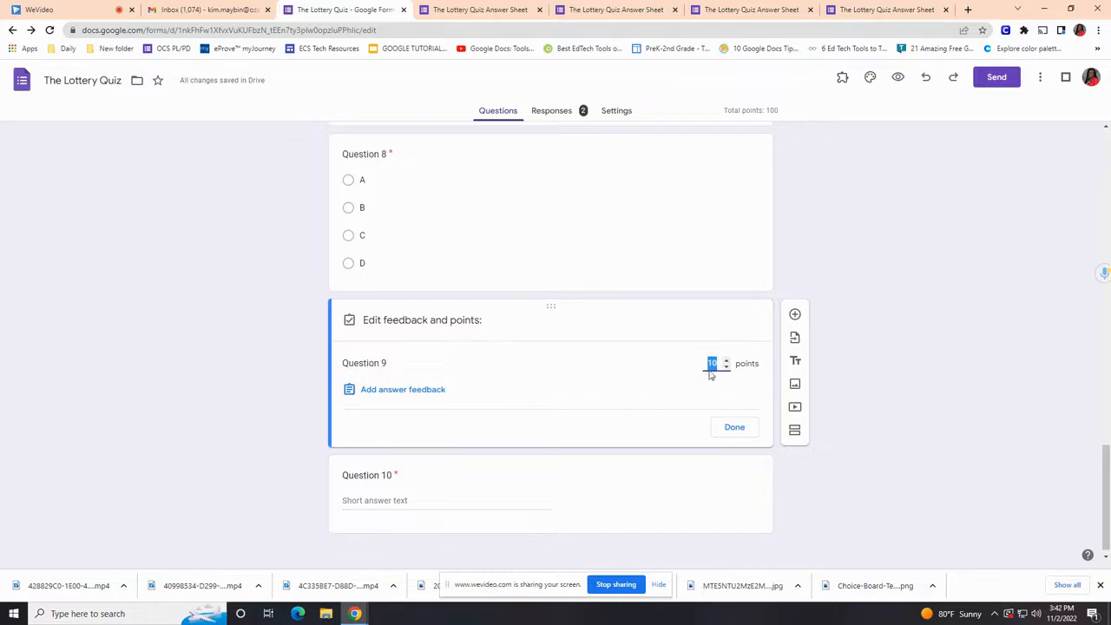
click(734, 426)
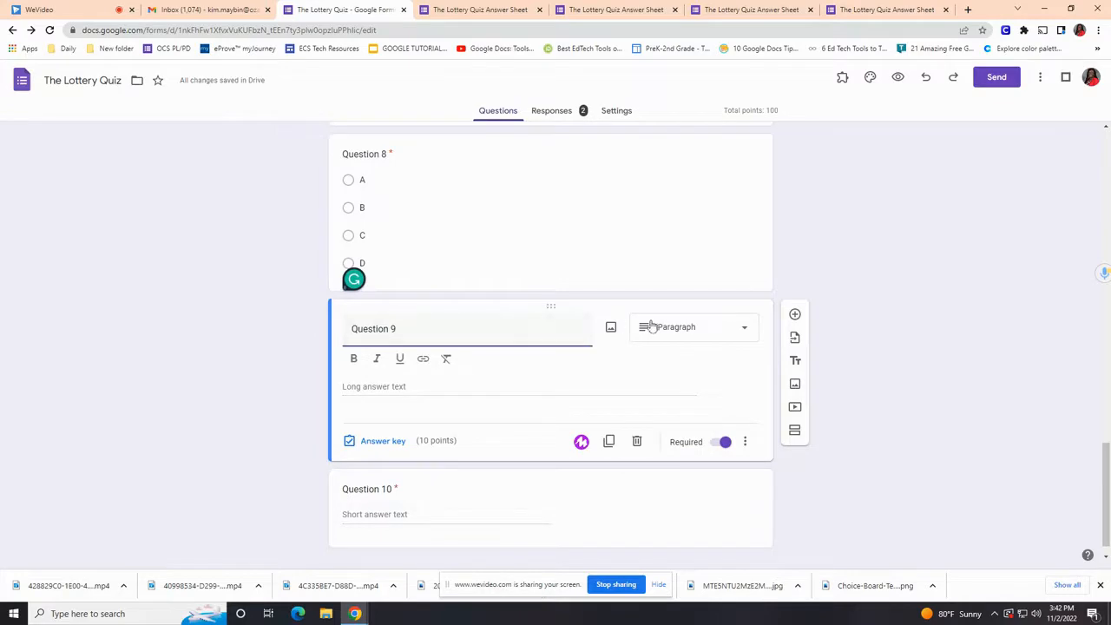
- Set the quiz's grade release to Later, after manual review
click(608, 110)
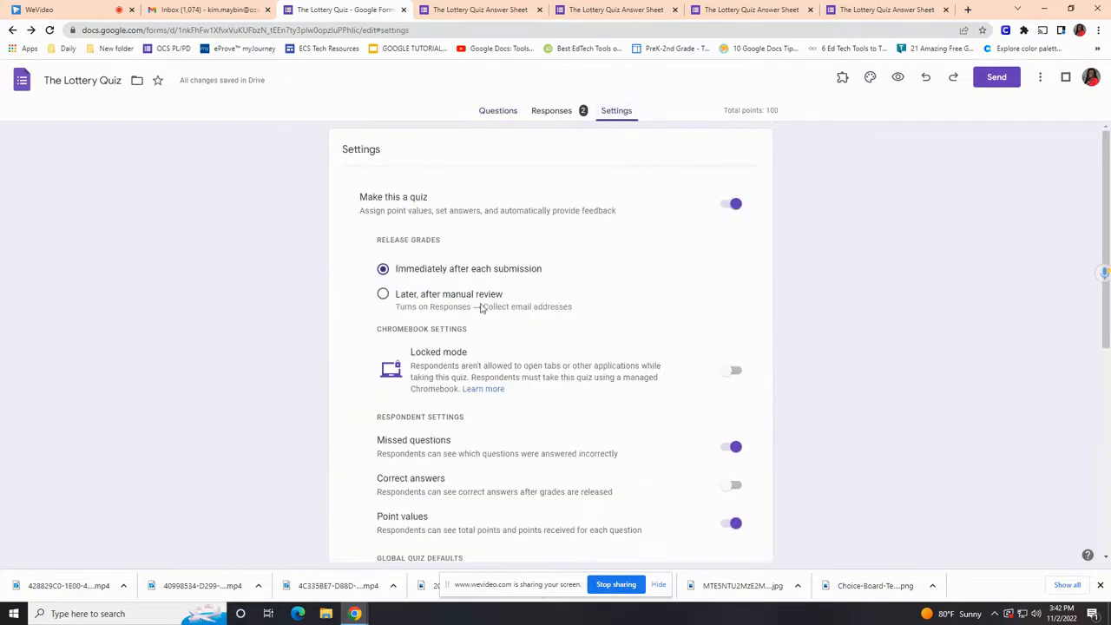
click(480, 295)
scroll(534, 231, down, 5)
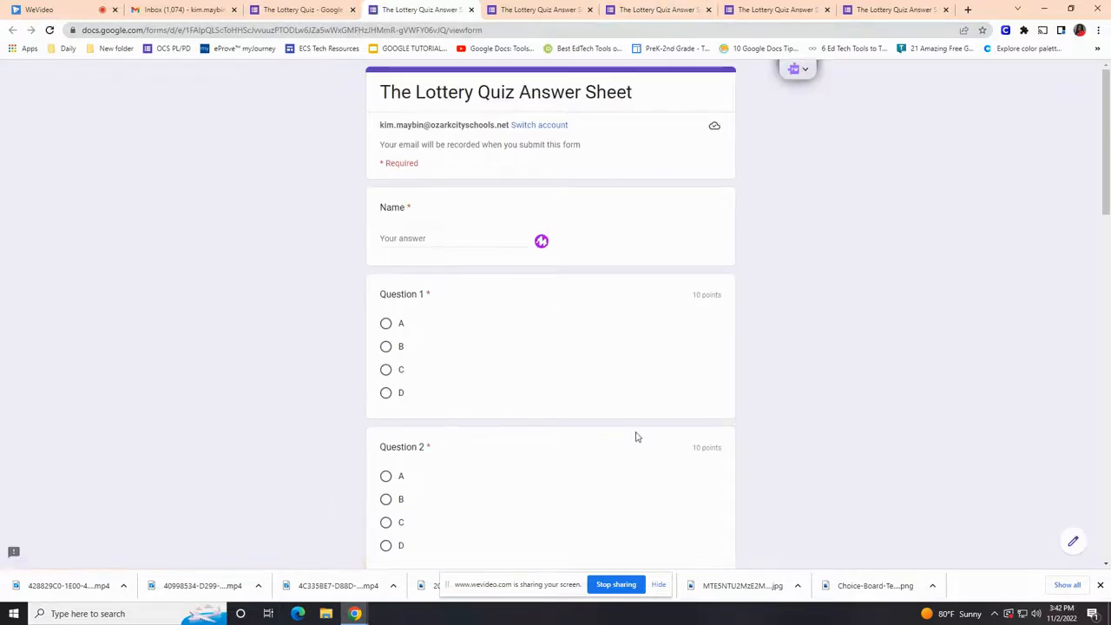
- Enter Student 3 in the Name field of the newly previewed quiz
click(417, 239)
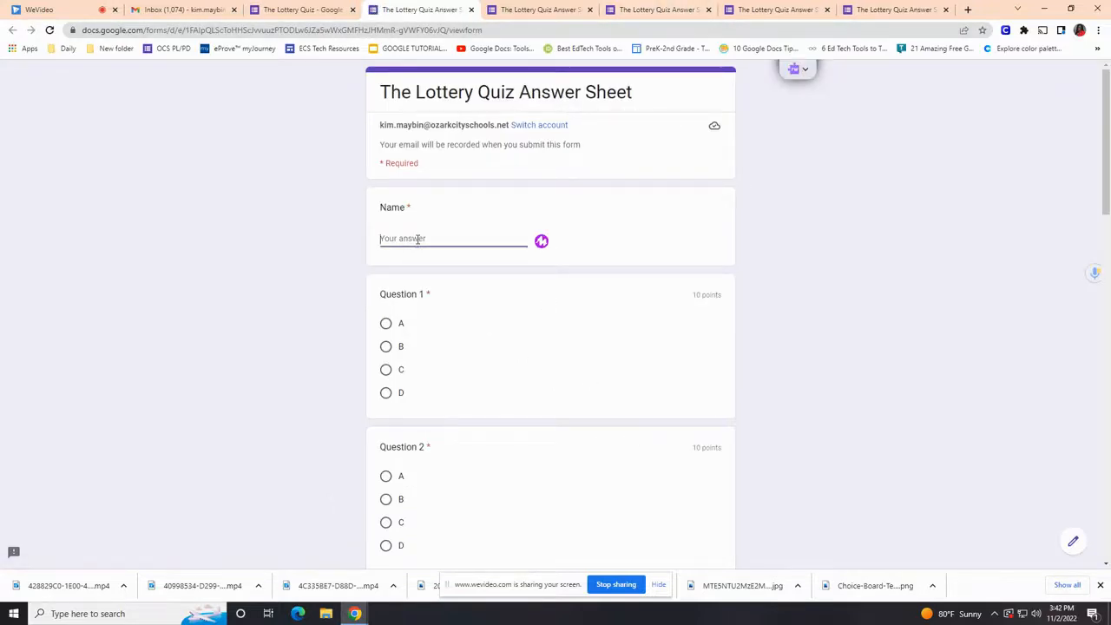
text(Student 3)
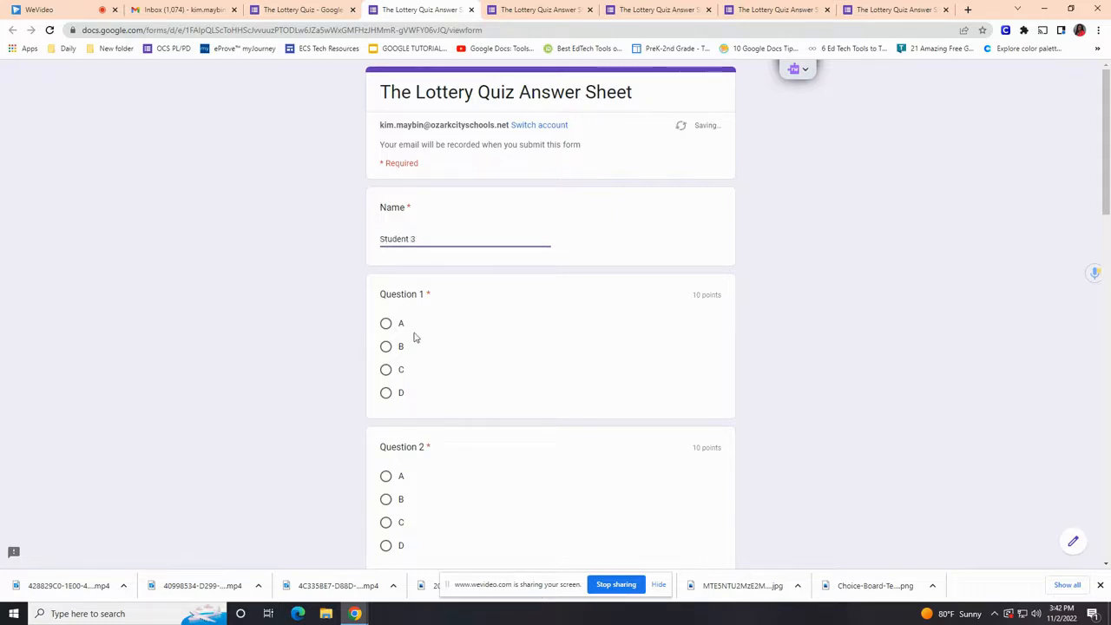
- Choose answer A for Questions 1 through 8 of the quiz
click(386, 323)
scroll(386, 365, down, 2)
click(386, 361)
scroll(388, 364, down, 1)
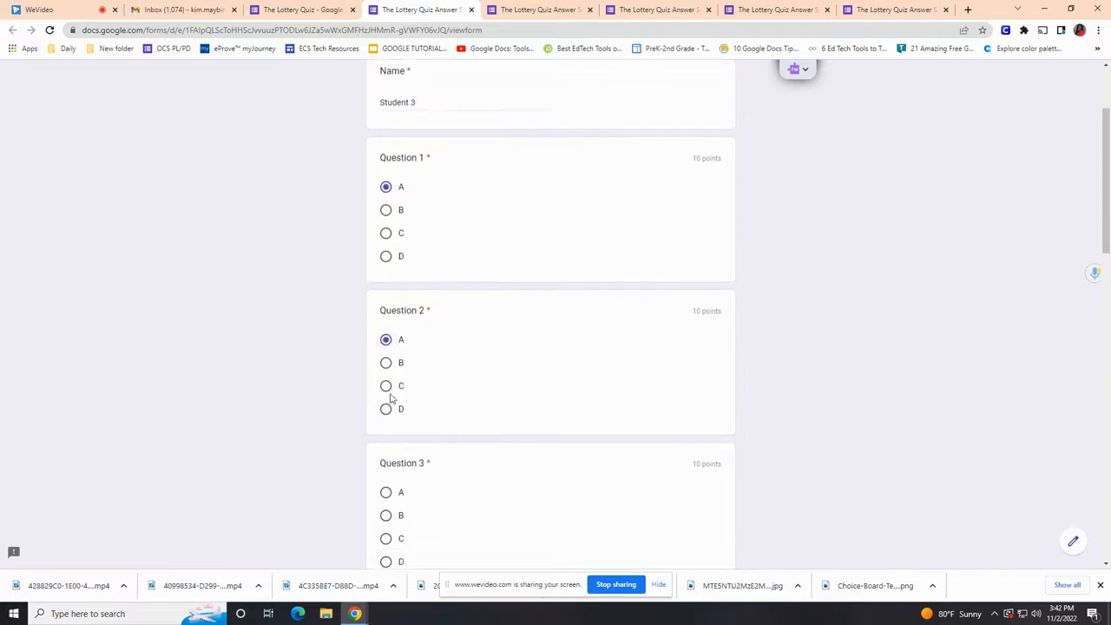
click(386, 456)
scroll(389, 461, down, 3)
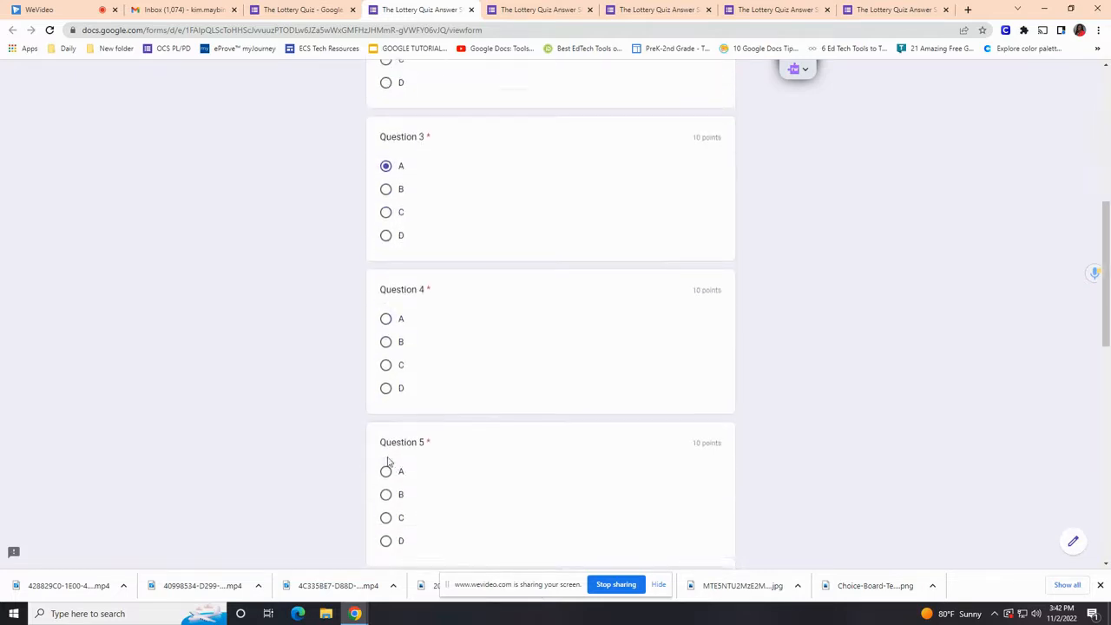
click(385, 318)
scroll(400, 382, down, 2)
click(386, 357)
scroll(389, 369, down, 2)
click(388, 392)
scroll(389, 395, down, 2)
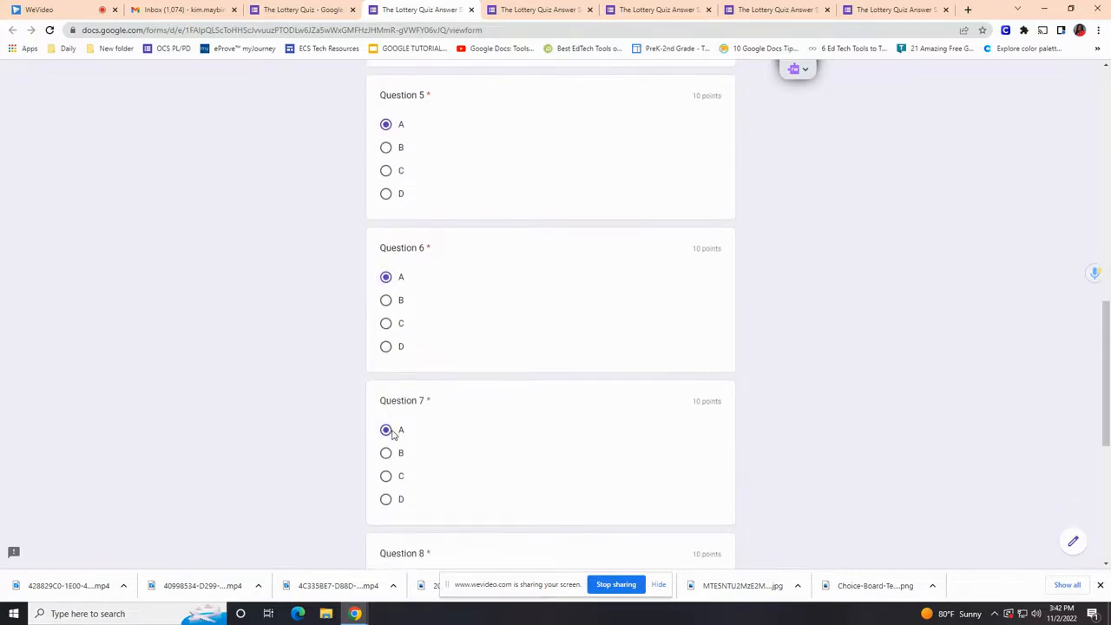
scroll(393, 434, down, 3)
click(385, 350)
scroll(408, 382, down, 1)
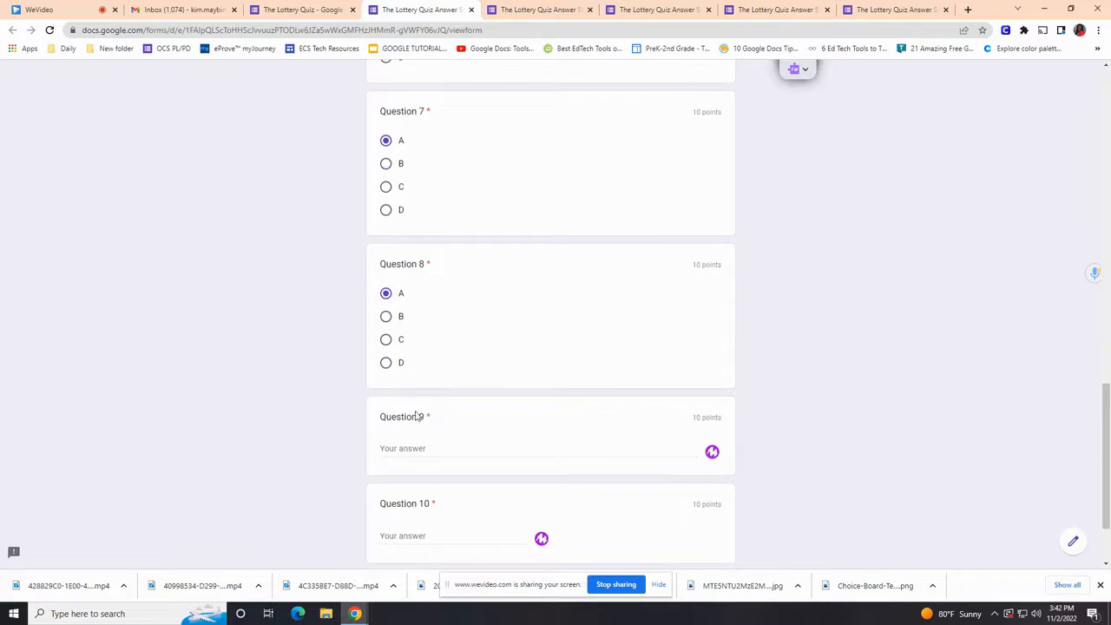
- Answer Question 9 with "In the text the author conveys that blah blah blah and blah blah blah" and Question 10 with "simile", and submit the quiz
click(423, 445)
text(In)
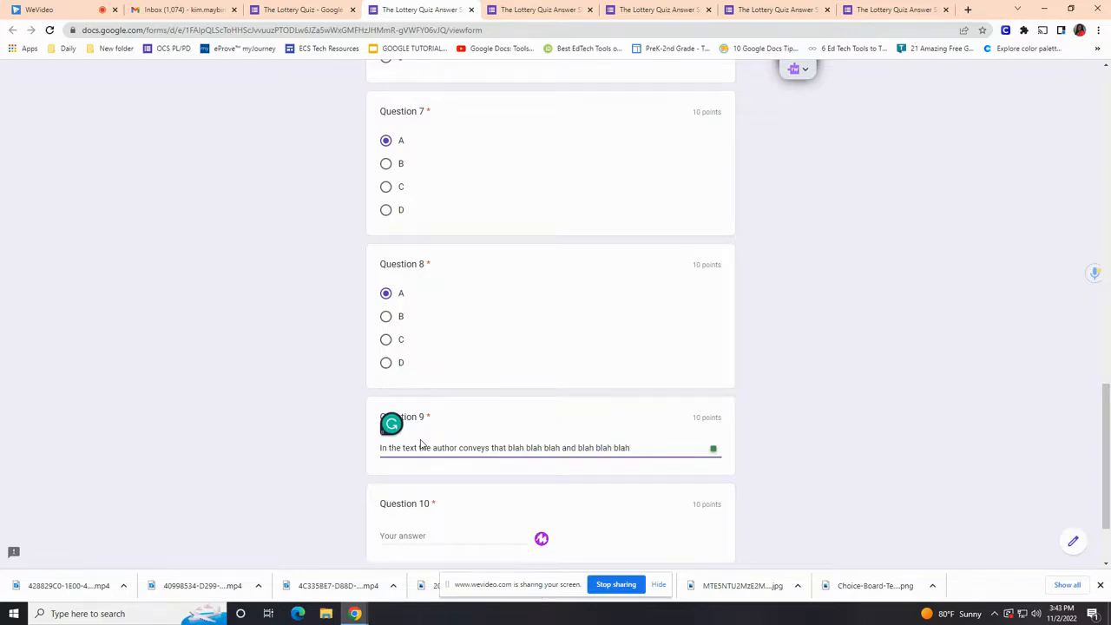
scroll(421, 445, down, 2)
click(424, 452)
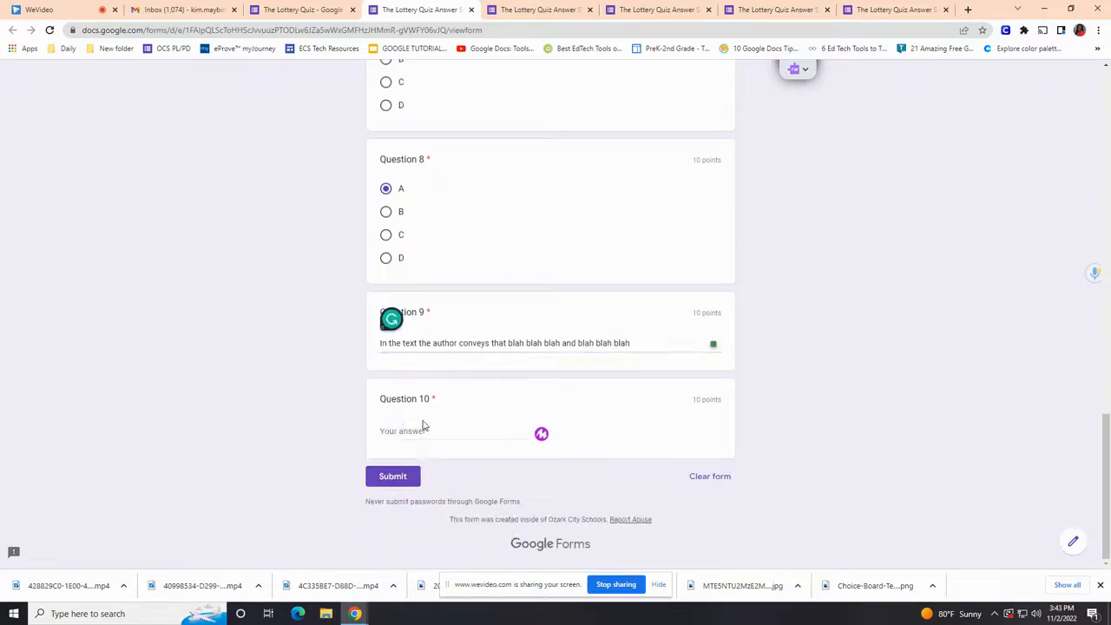
click(425, 427)
text(simile)
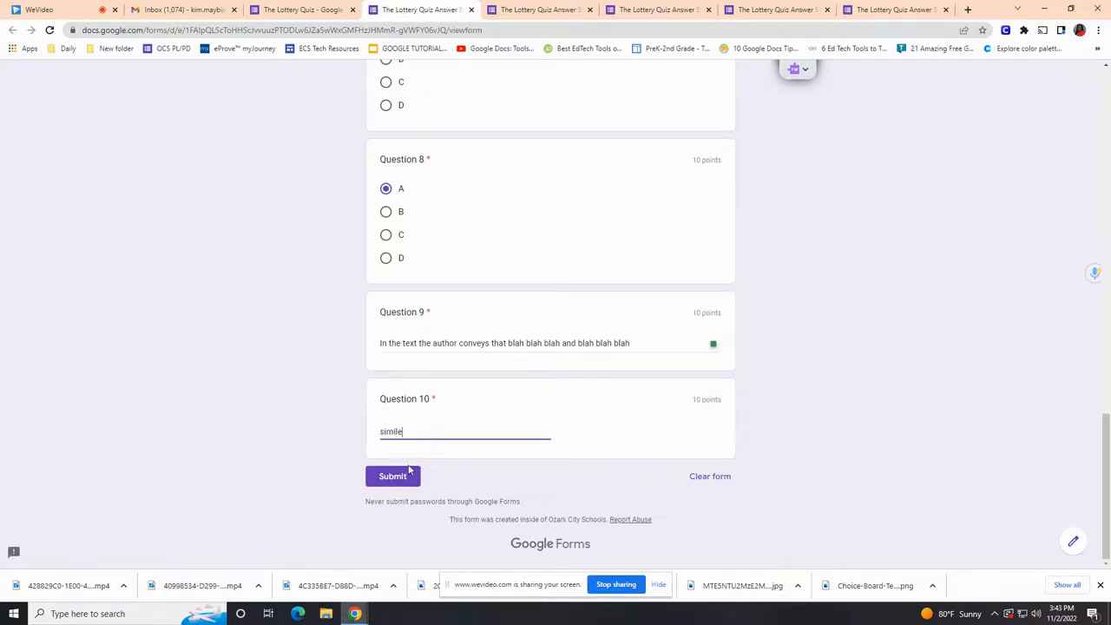
click(408, 474)
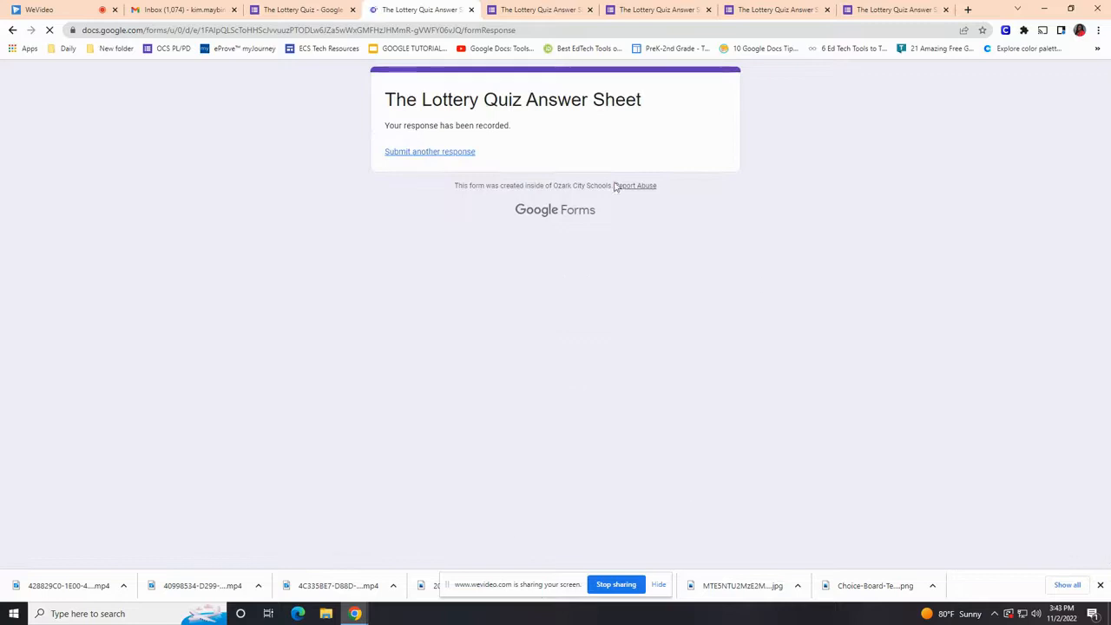
- Start another response to the quiz and enter Student 4 in the Name field
click(426, 153)
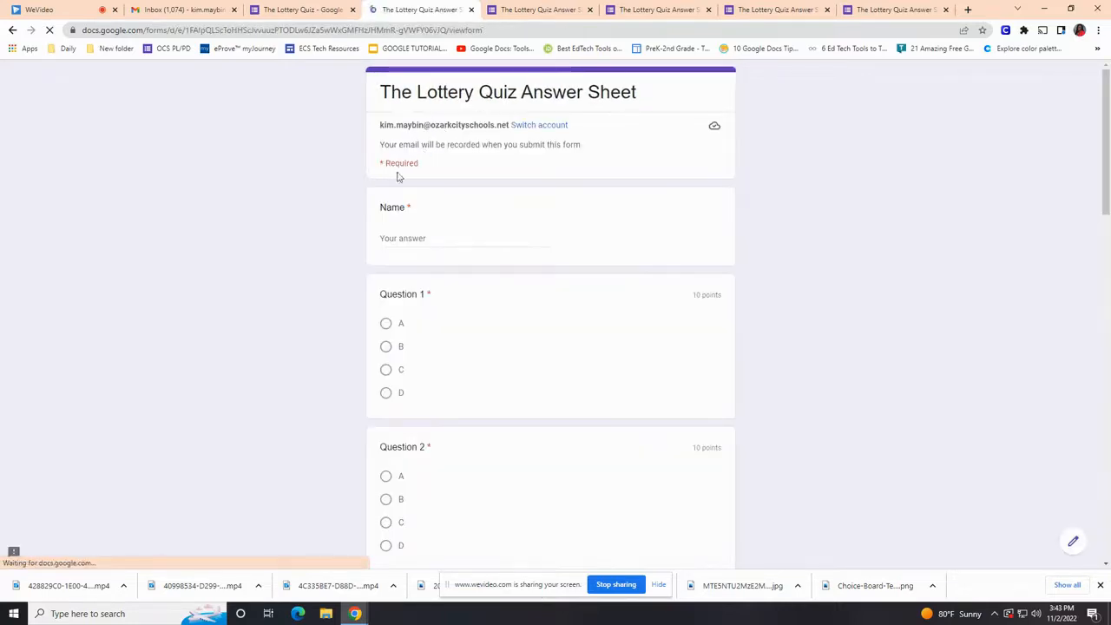
click(433, 238)
text(Stue)
key(BackSpace)
text(dent A)
- Choose B for Questions 1 to 3 and answer the remaining multiple-choice questions through Question 8
click(390, 347)
scroll(392, 348, down, 3)
click(389, 326)
scroll(400, 348, down, 2)
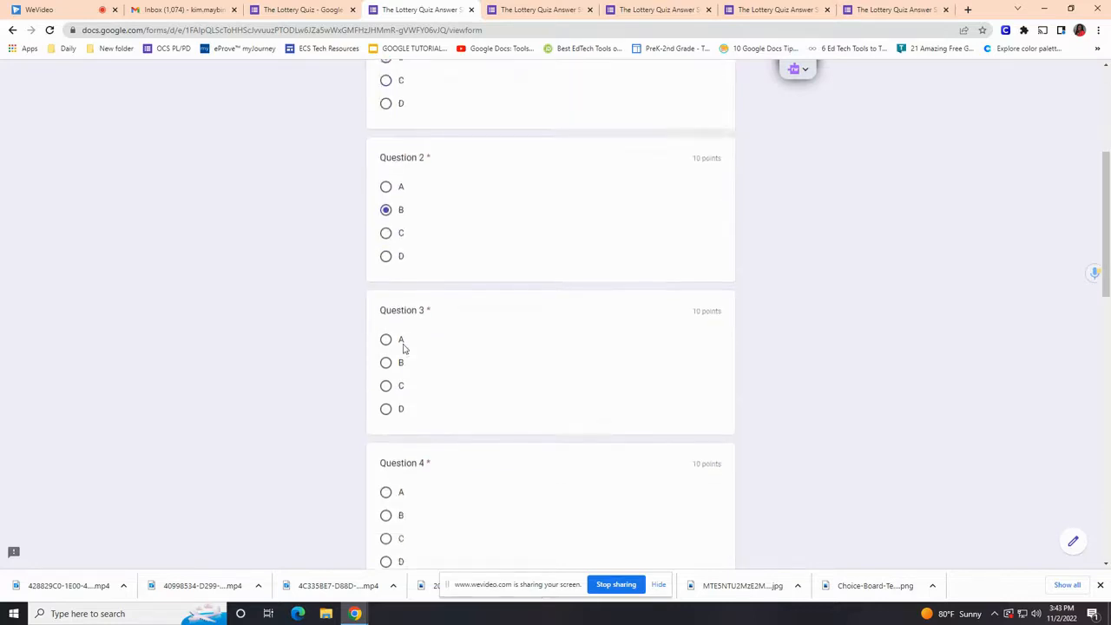
click(389, 363)
scroll(390, 356, down, 3)
click(387, 275)
click(386, 429)
scroll(388, 416, down, 3)
click(387, 350)
- Answer Question 9 "In the story the author shows that the main character is blah blah and blah by blah blah blah", Question 10 "simile", and submit
click(426, 506)
text(In the story the author shows that the main character is blah blah and blah by blah blah blah)
scroll(430, 503, down, 3)
click(441, 426)
text(dkdkdk)
click(393, 476)
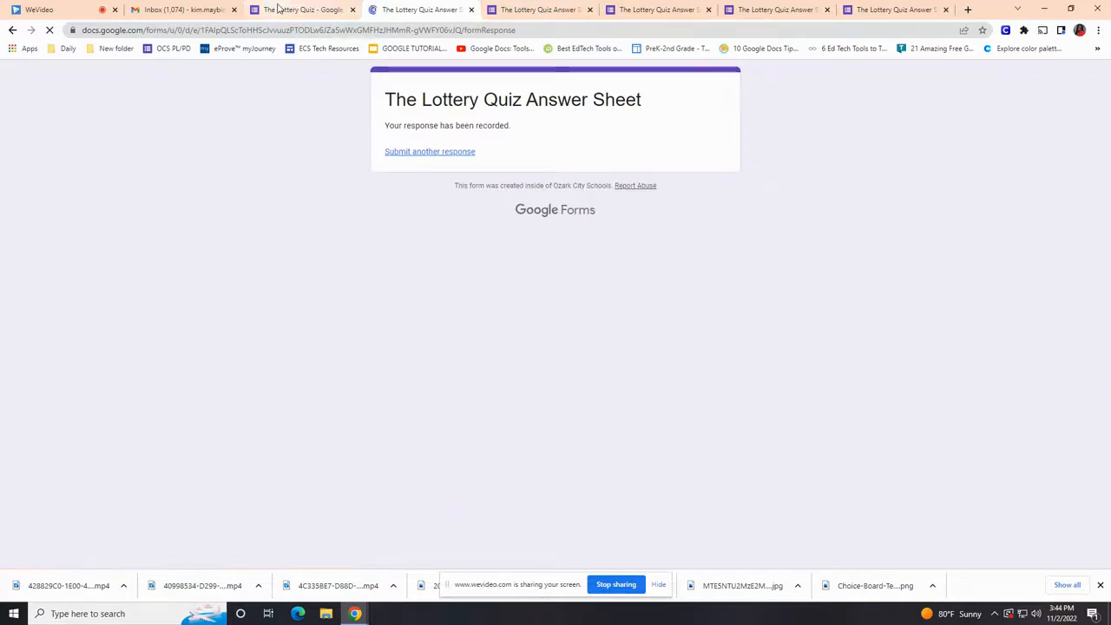
- Return to the quiz editor and examine the response summary, from the score insights through the answers to Question 10
click(304, 9)
click(539, 111)
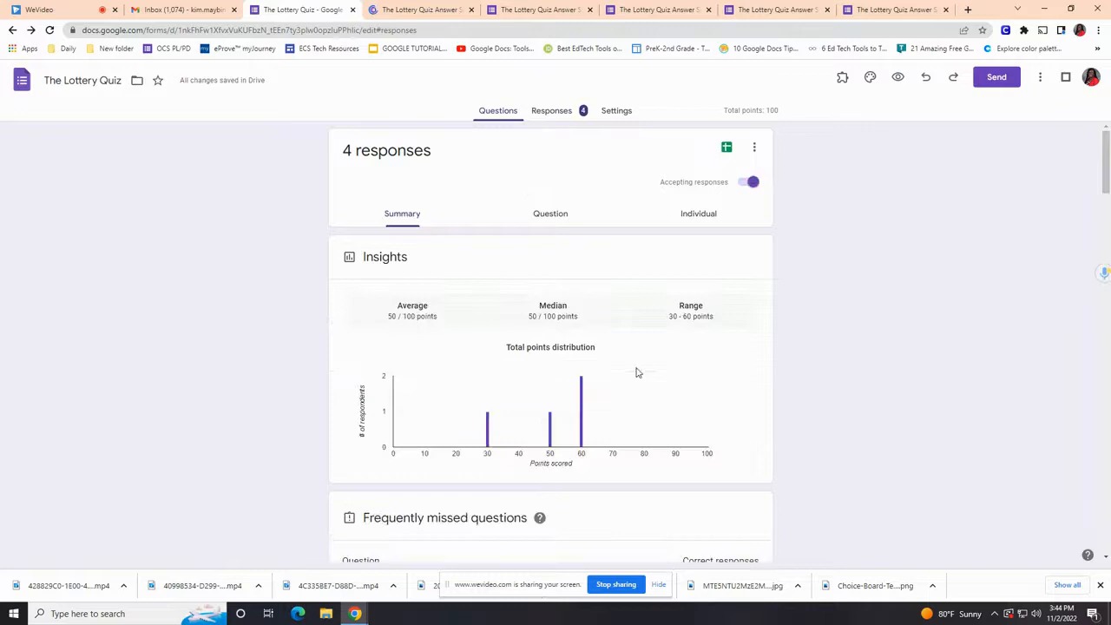
scroll(634, 382, down, 5)
scroll(632, 391, up, 1)
scroll(633, 390, down, 4)
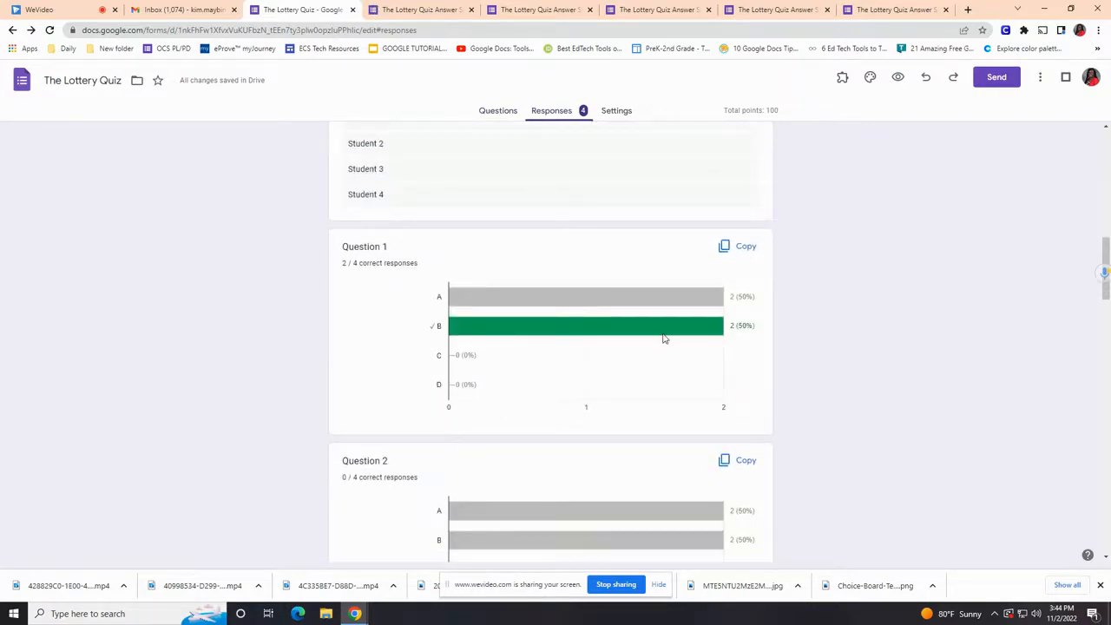
scroll(530, 269, down, 2)
scroll(430, 247, down, 4)
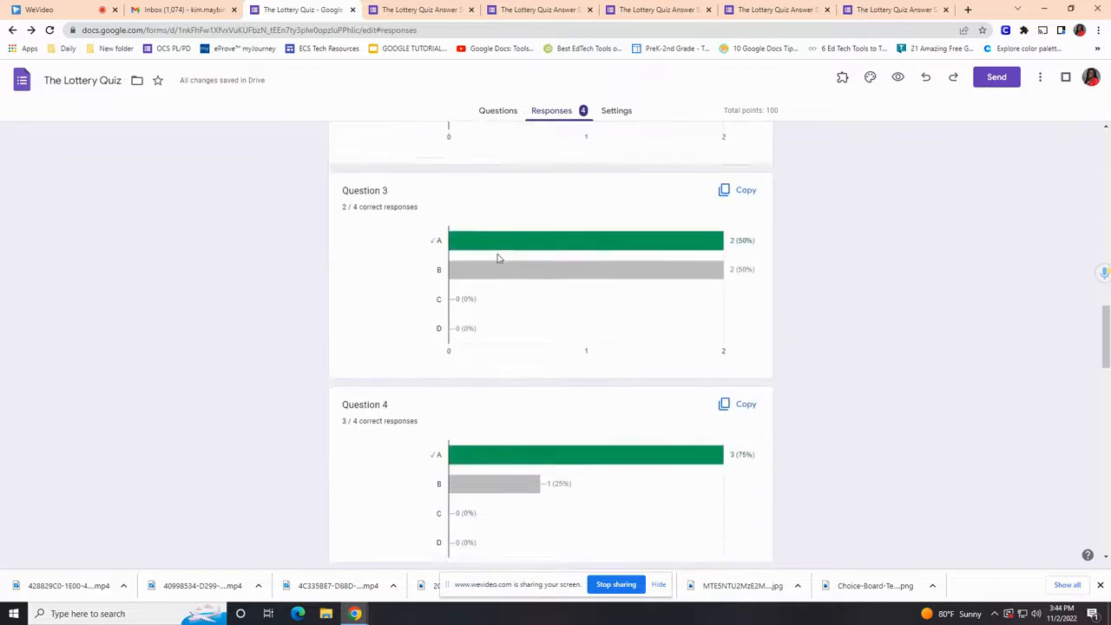
scroll(450, 241, down, 5)
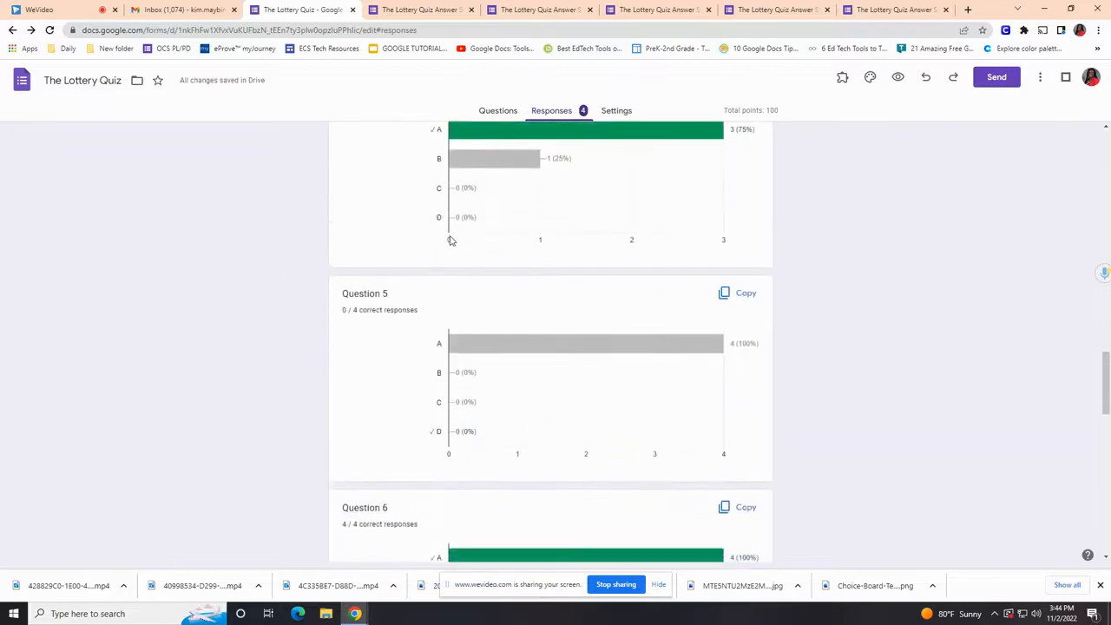
scroll(451, 240, down, 3)
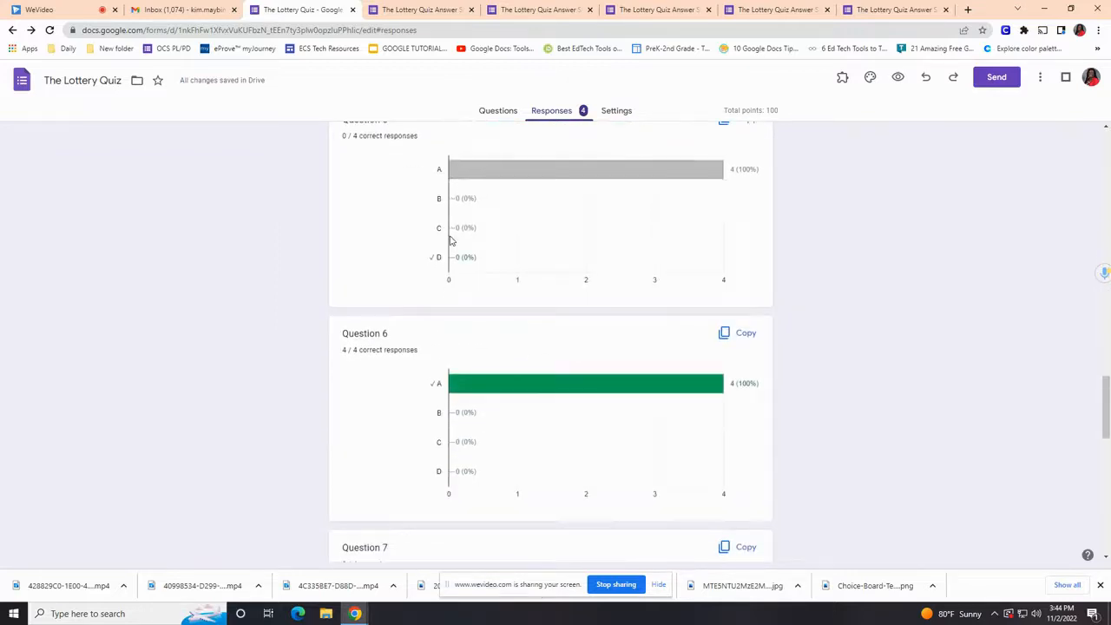
scroll(451, 241, down, 4)
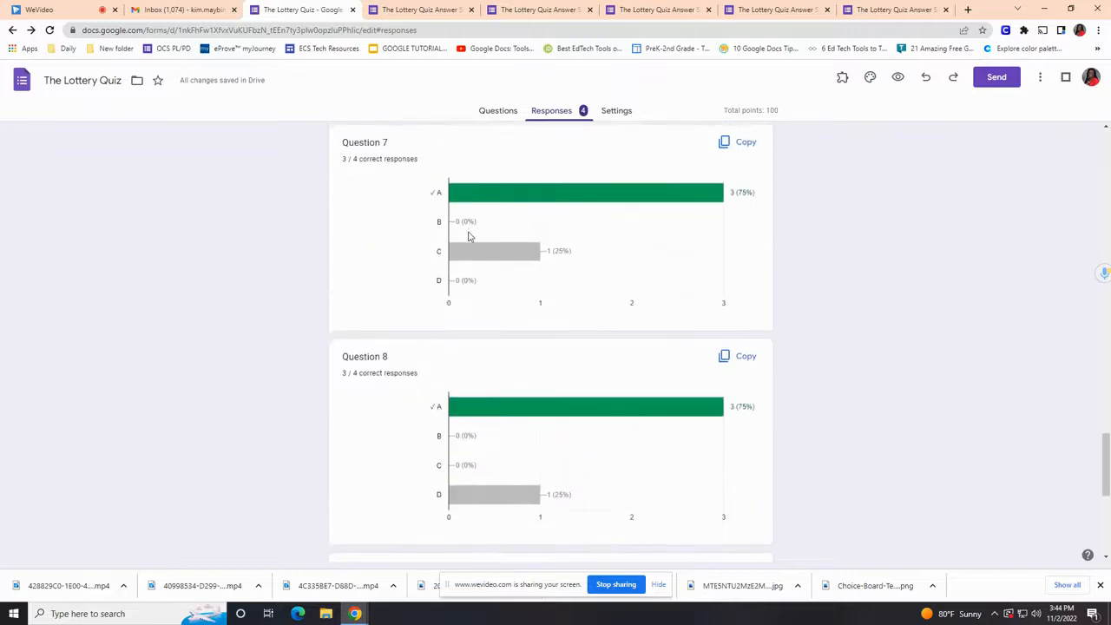
scroll(469, 237, down, 3)
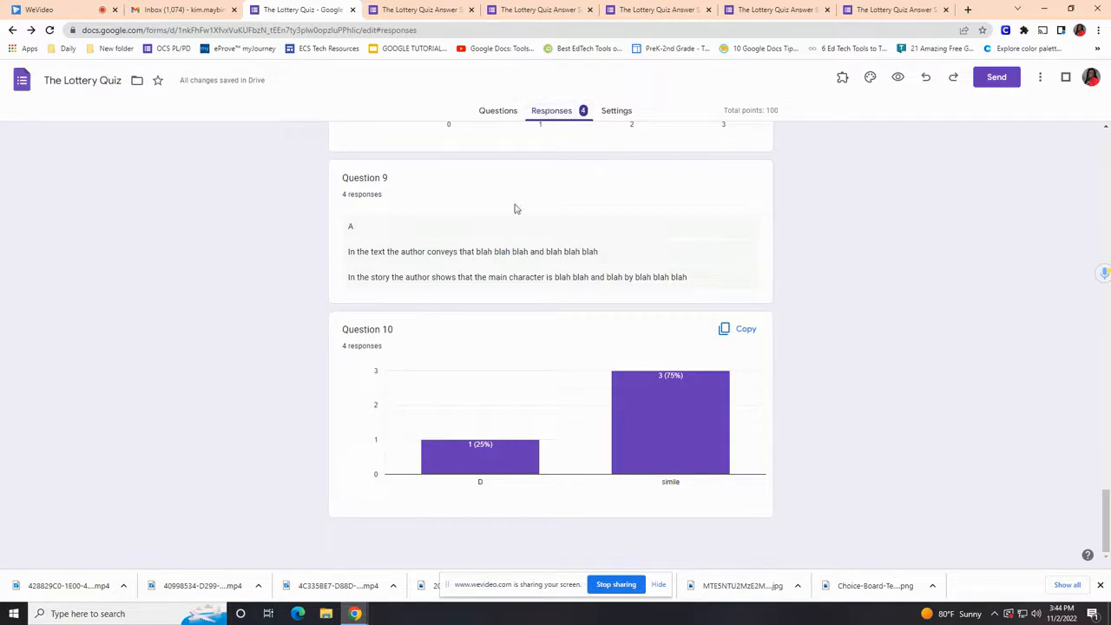
scroll(508, 244, up, 7)
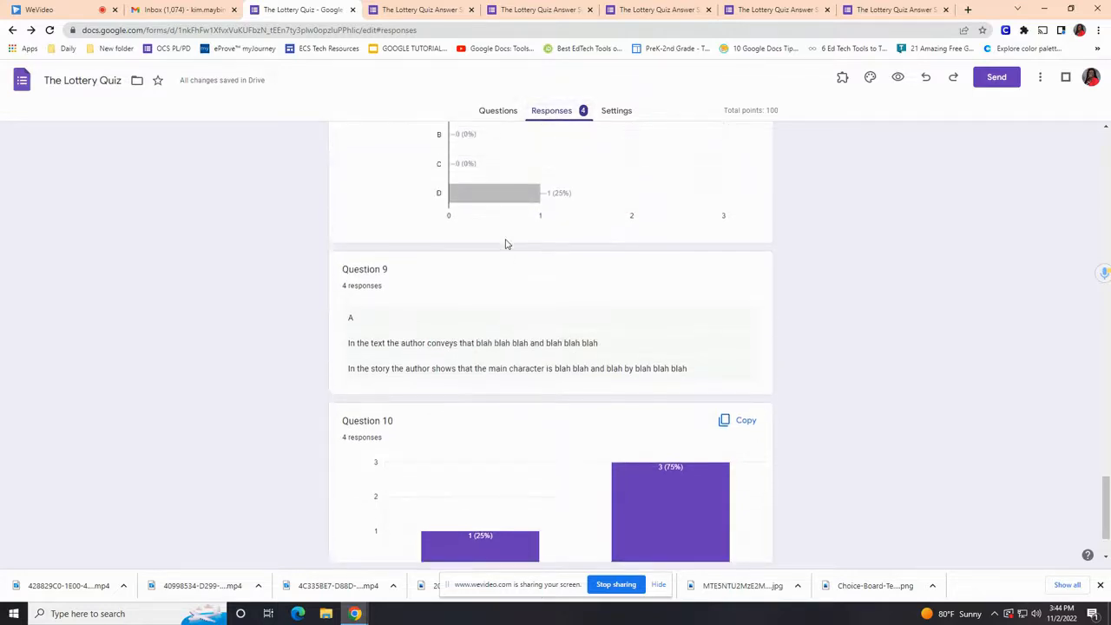
scroll(507, 244, up, 10)
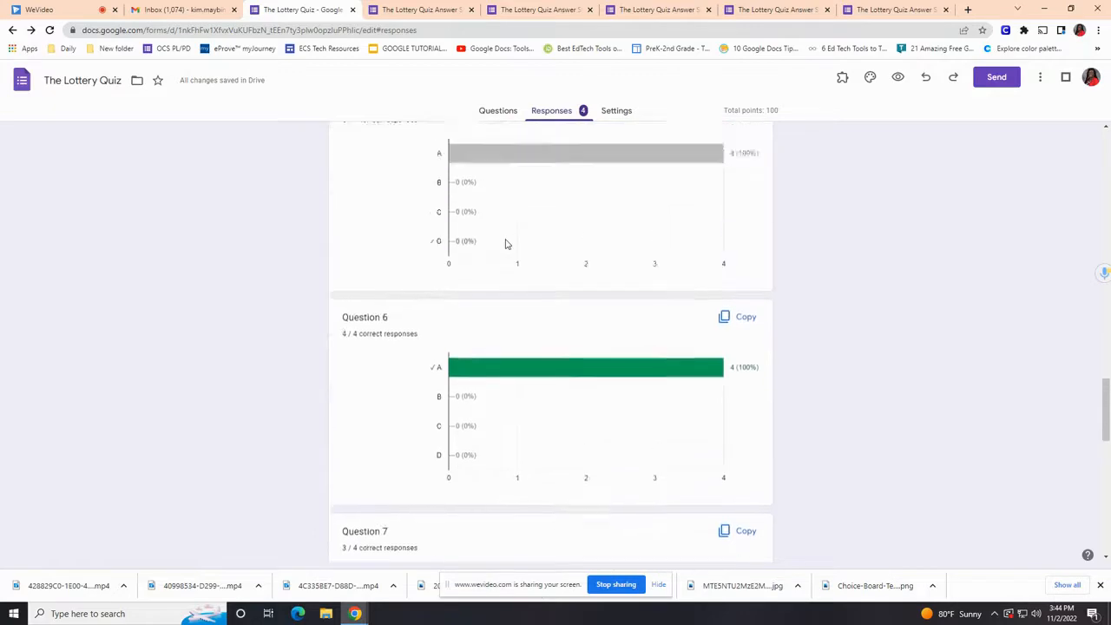
scroll(507, 244, up, 8)
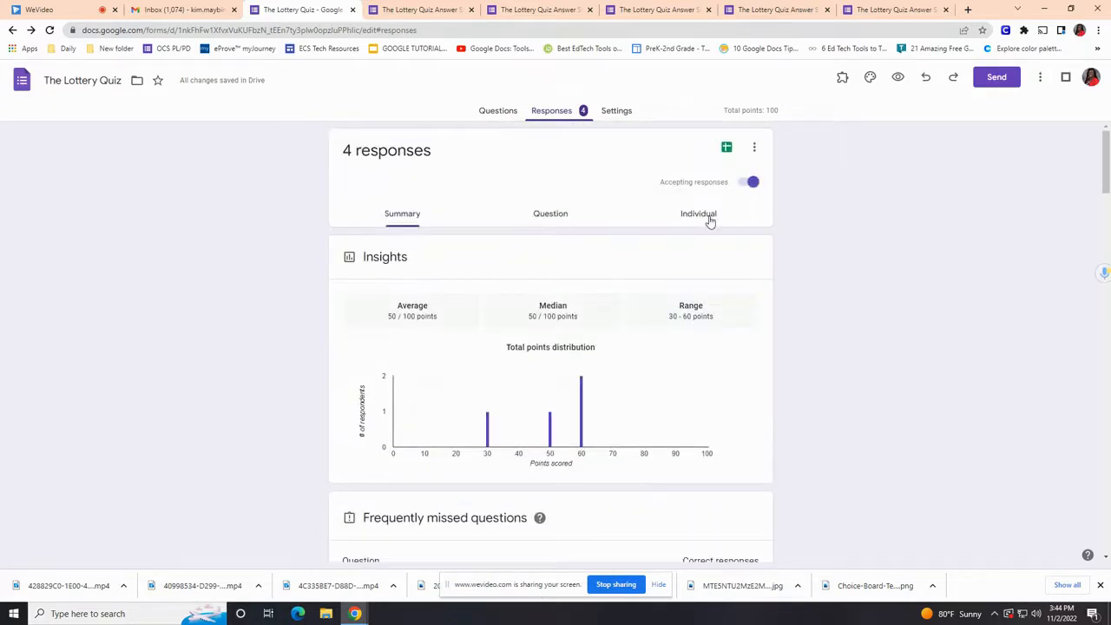
- Open Student 3's individual response, award 10 points for the Question 9 paragraph answer, and save the grade
click(709, 219)
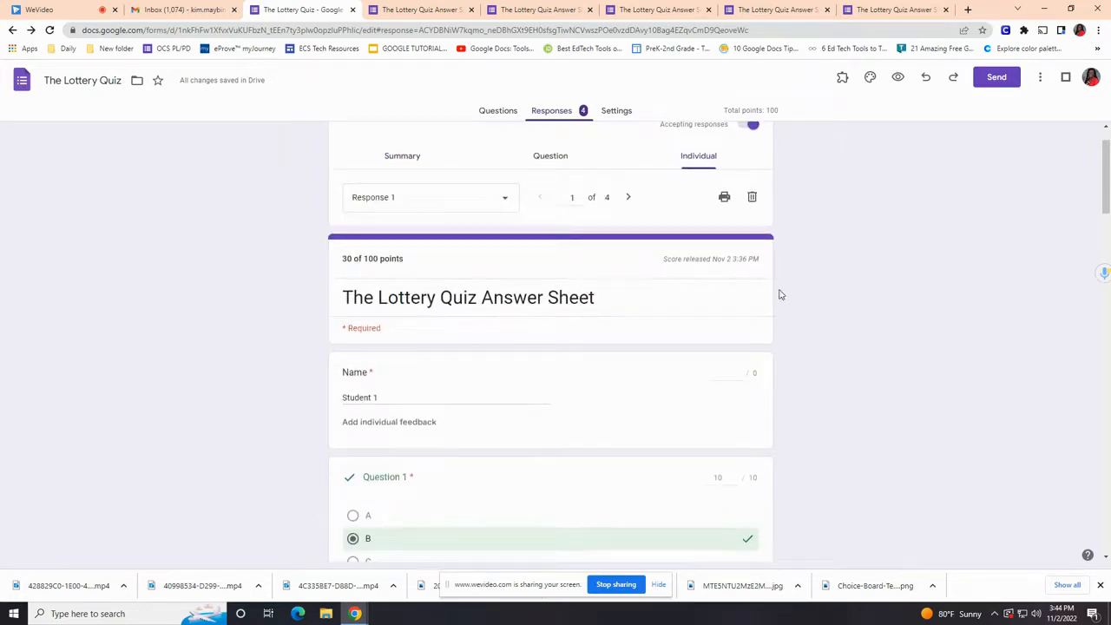
scroll(925, 259, down, 3)
scroll(656, 271, up, 5)
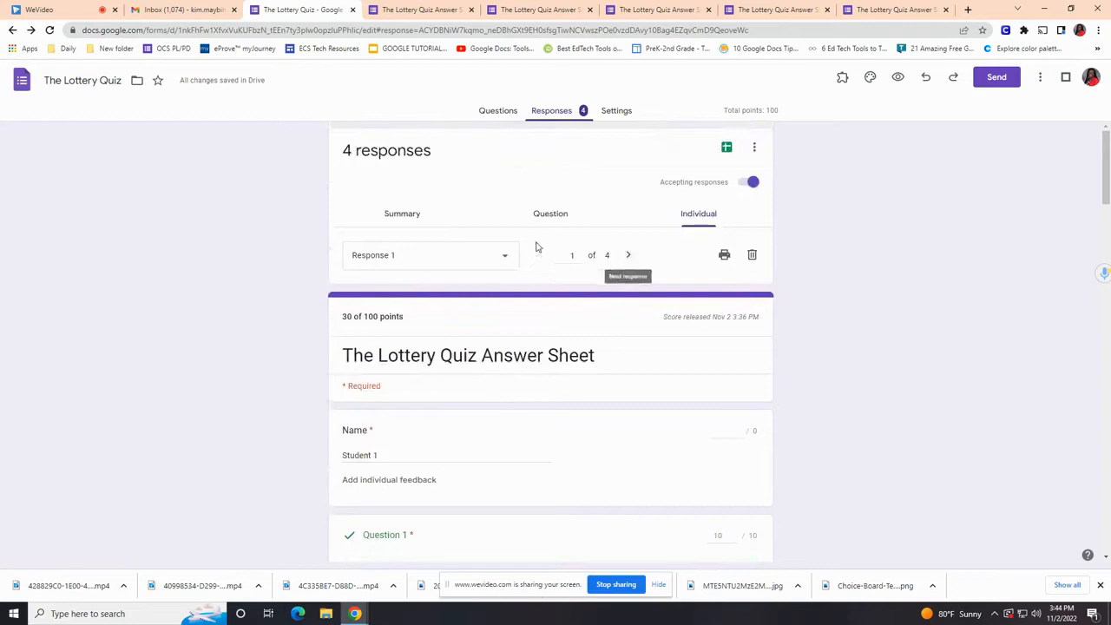
click(633, 257)
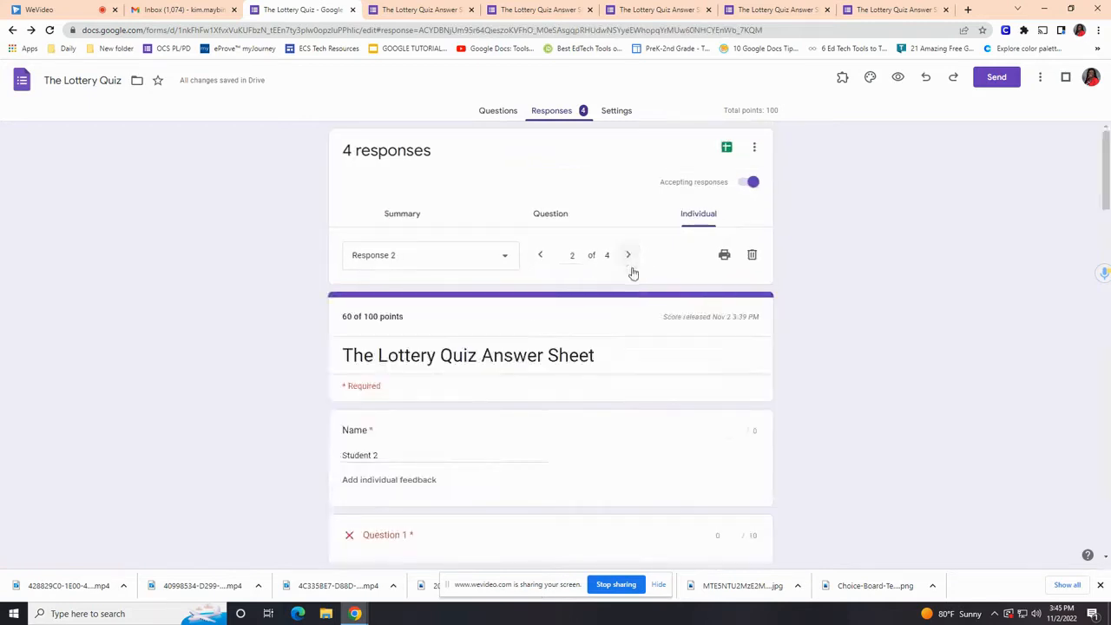
click(629, 255)
scroll(556, 358, down, 8)
scroll(559, 353, down, 7)
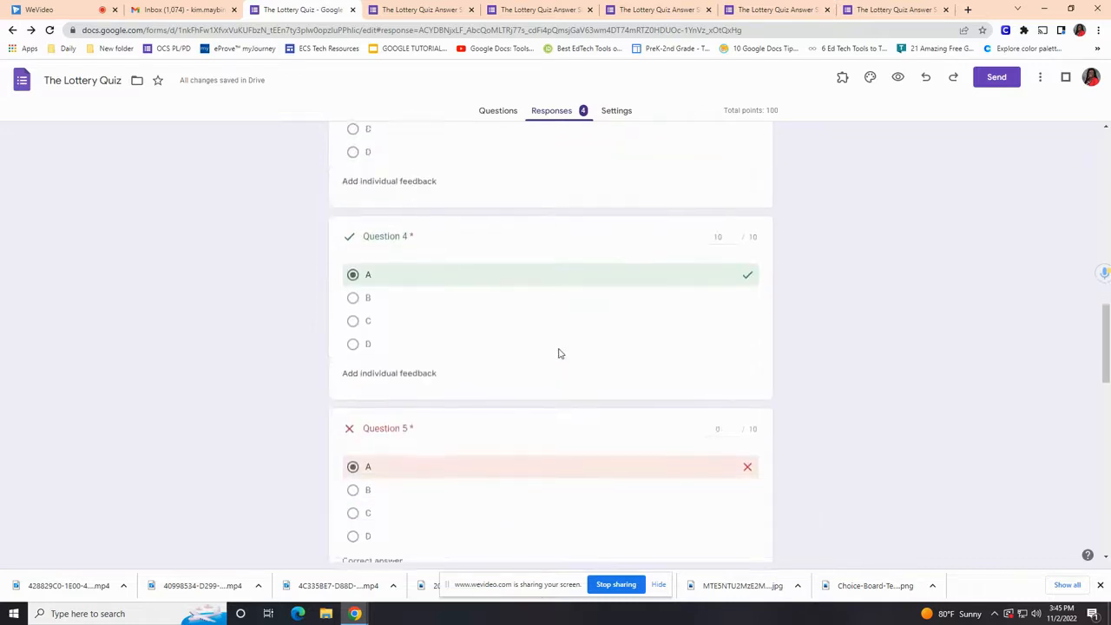
scroll(559, 353, down, 8)
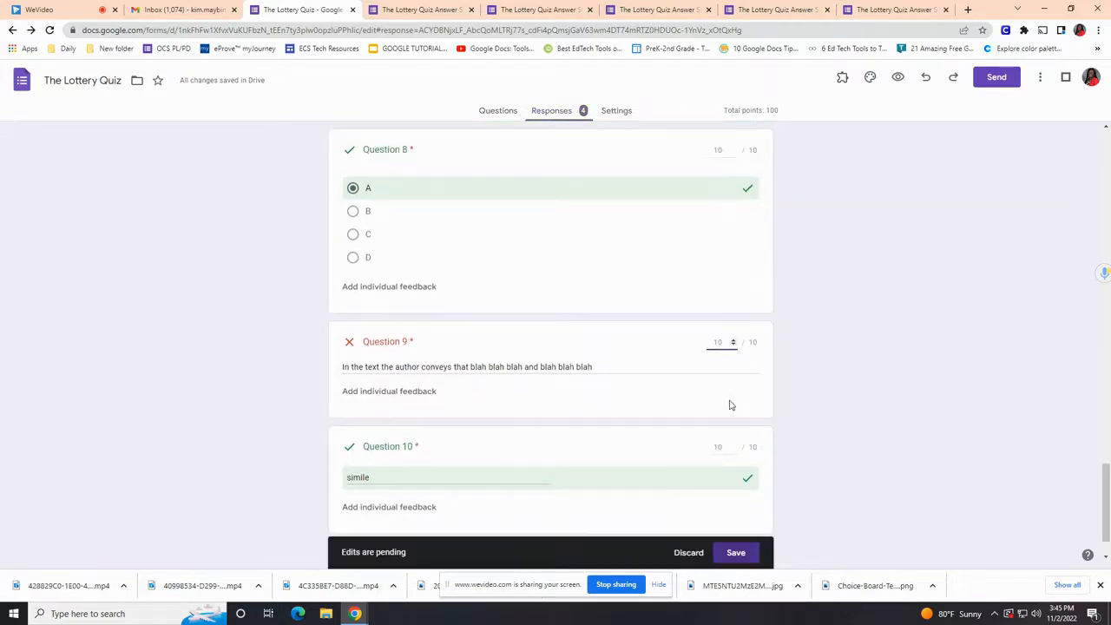
click(737, 553)
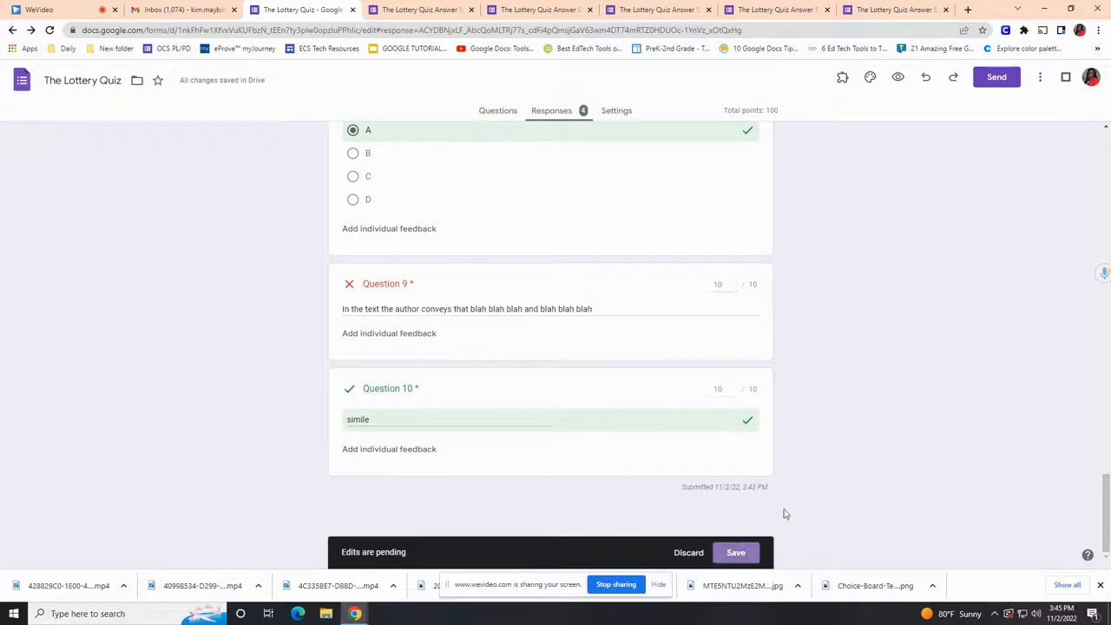
- Go to Student 4's individual response, award 10 points for Question 9, and save the grade
click(629, 256)
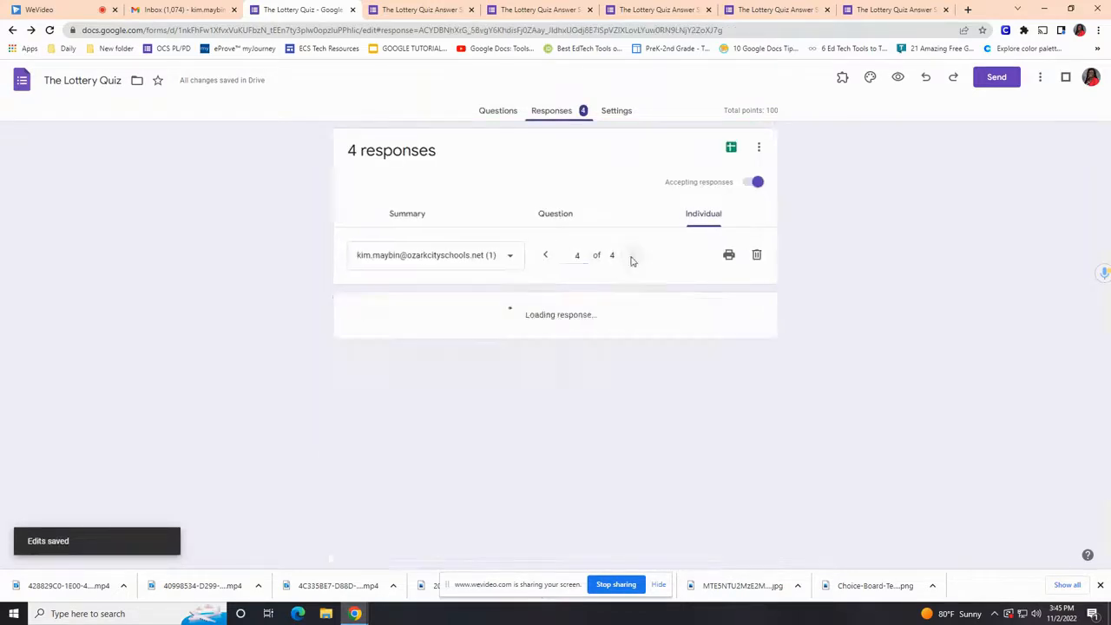
scroll(645, 330, down, 3)
scroll(643, 338, down, 8)
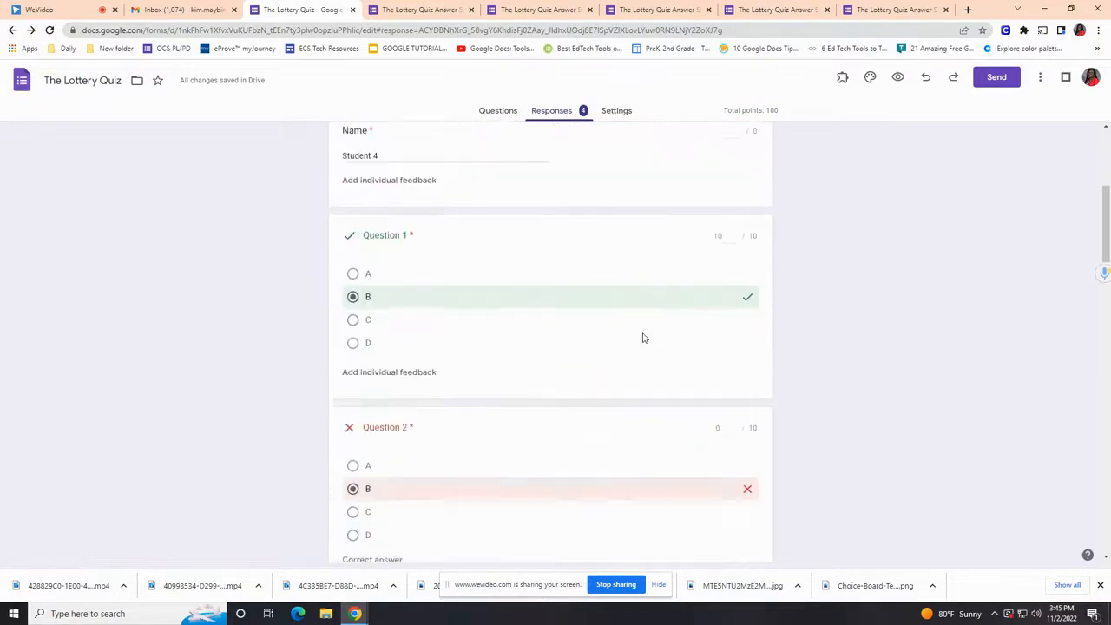
scroll(644, 338, down, 15)
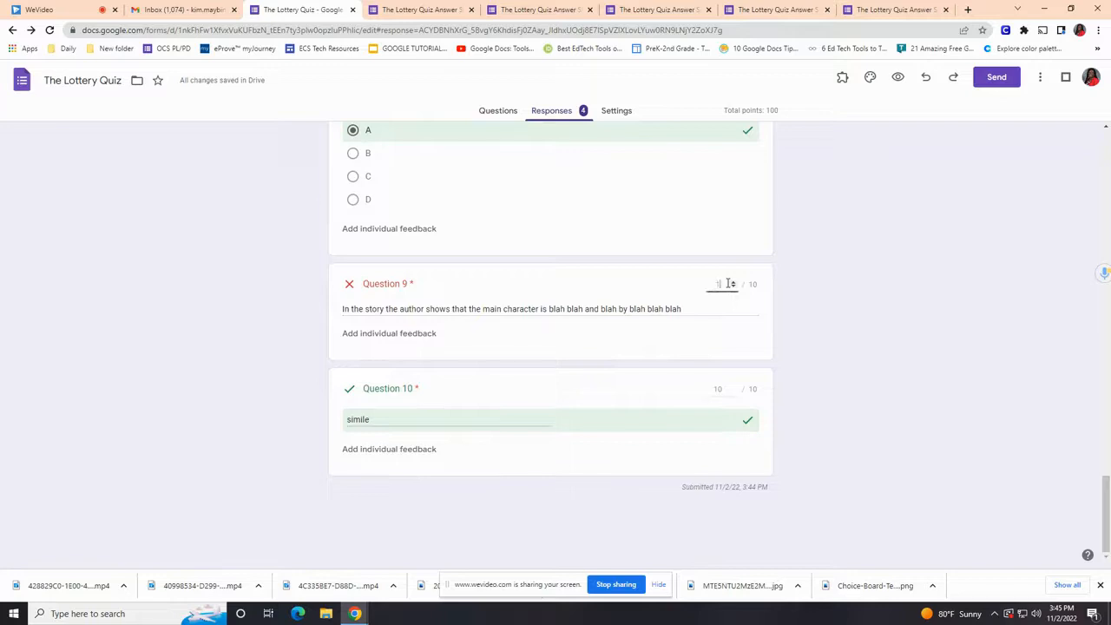
text(0)
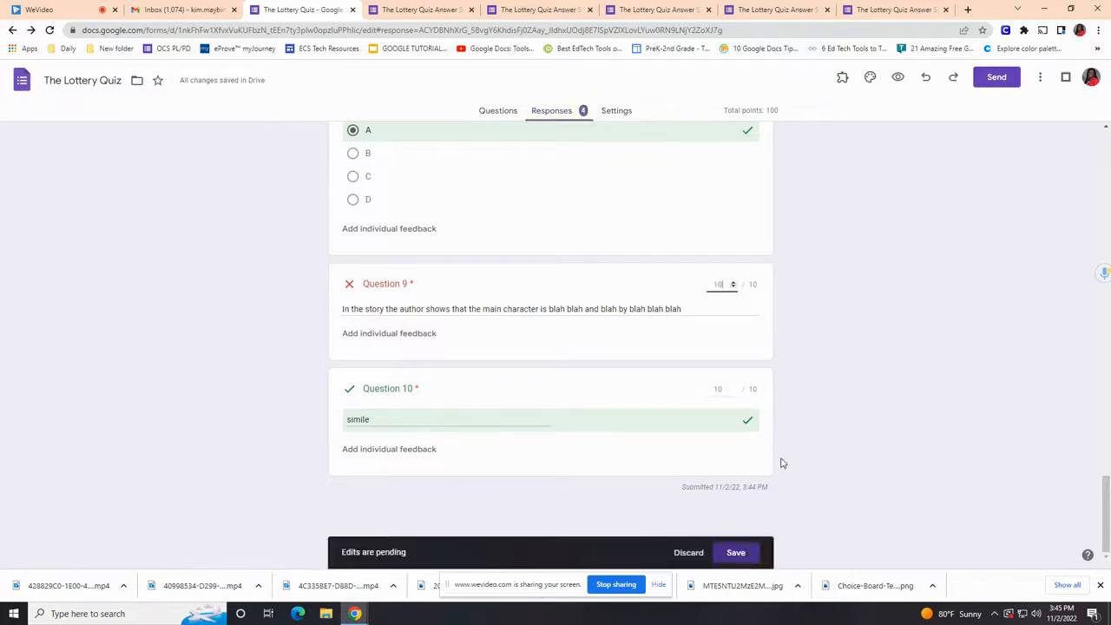
click(745, 554)
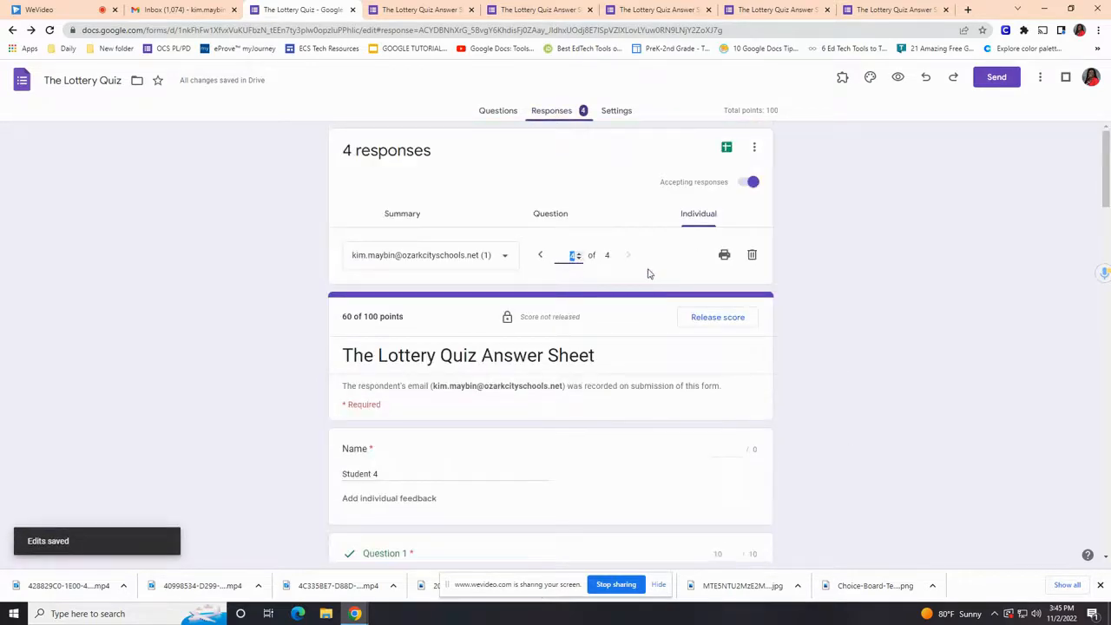
- Show the responses grouped by question and go to item 10 of 11, Question 9
click(552, 214)
scroll(613, 308, down, 2)
scroll(613, 306, up, 2)
scroll(614, 306, up, 1)
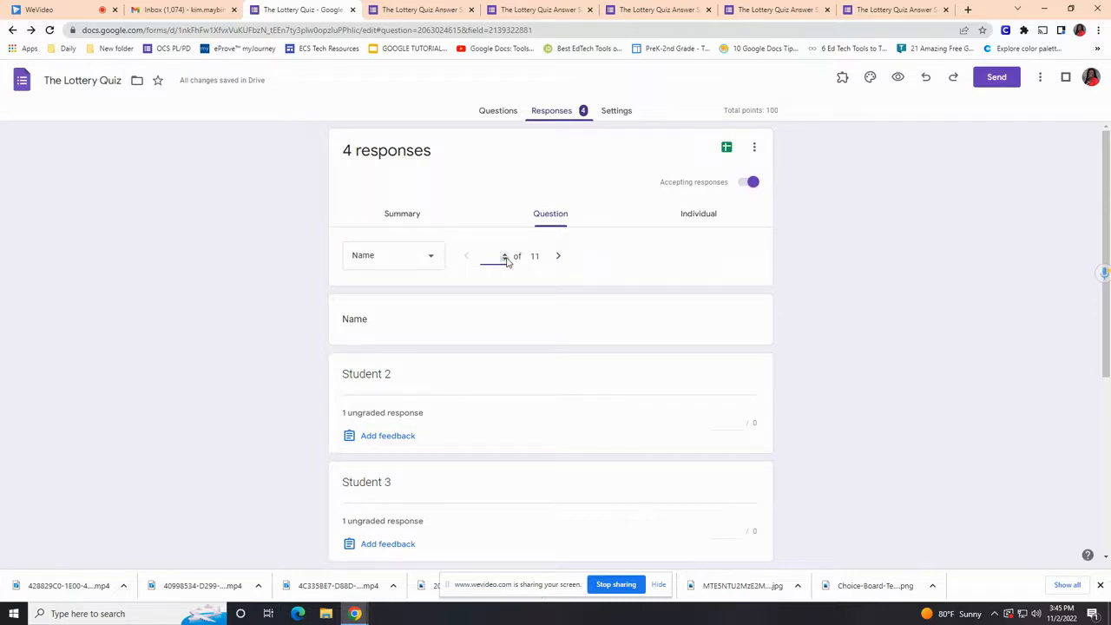
key(Return)
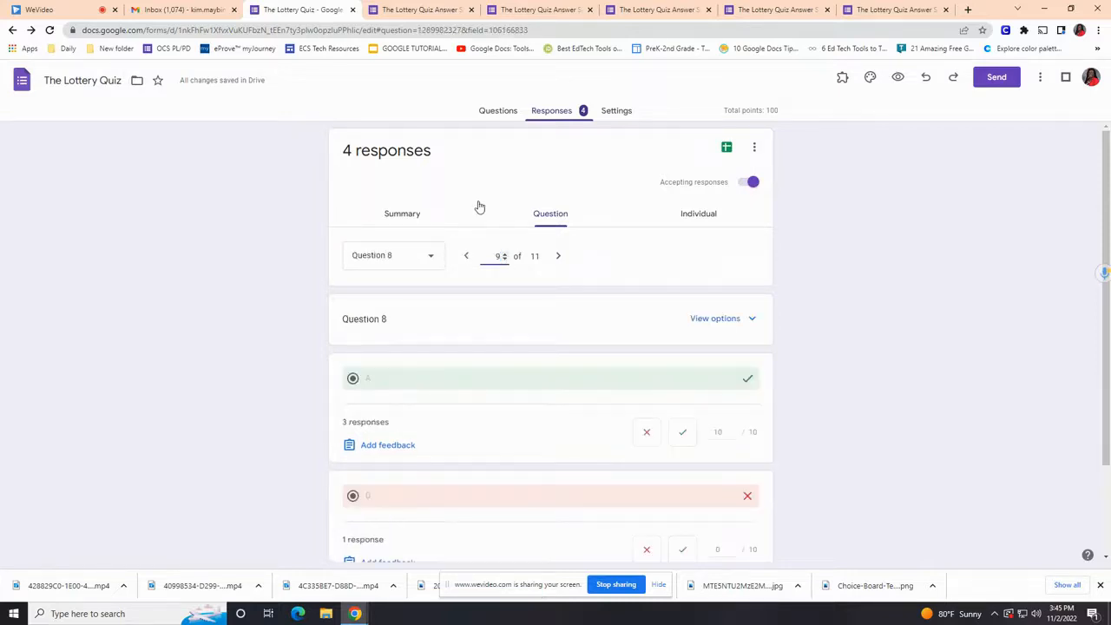
scroll(439, 445, down, 3)
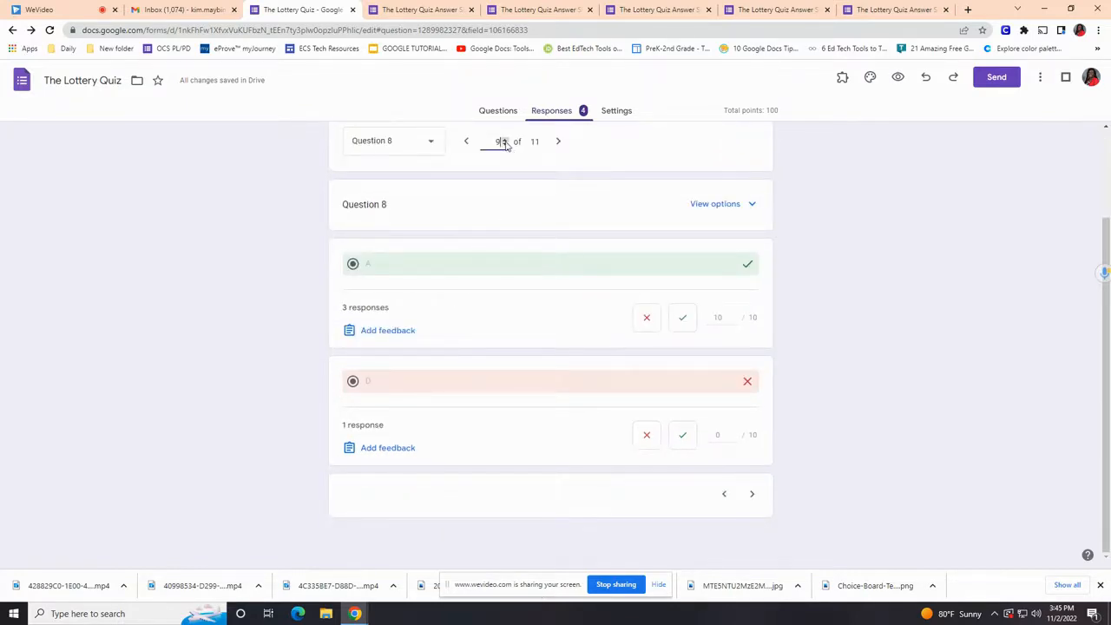
key(Return)
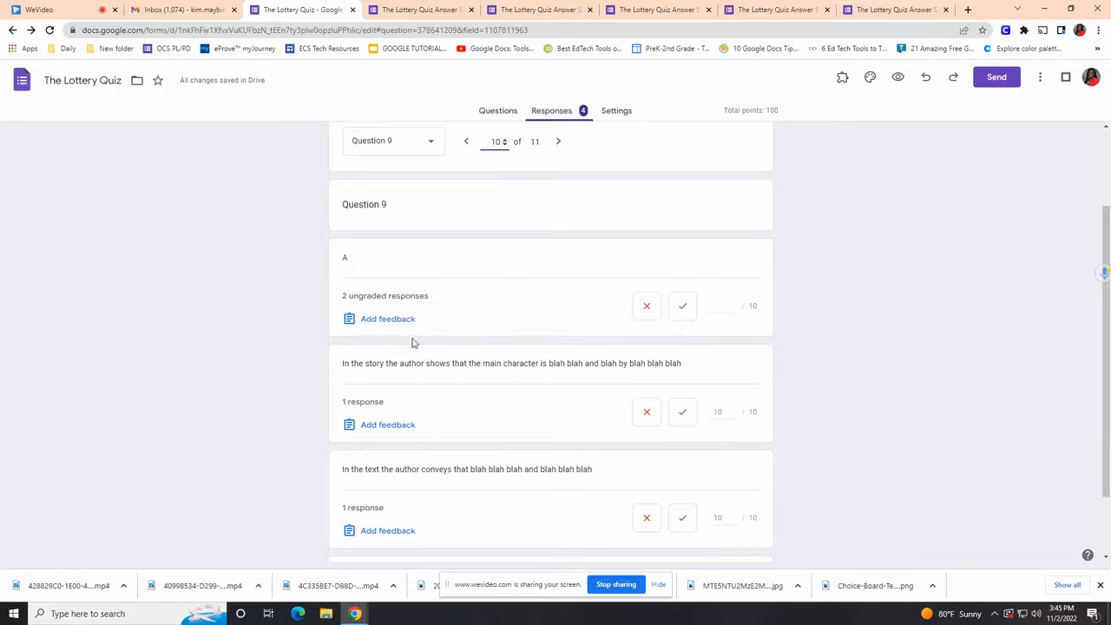
- Mark both paragraph answers to Question 9 correct and the answer A incorrect, and save the grades
scroll(686, 308, down, 2)
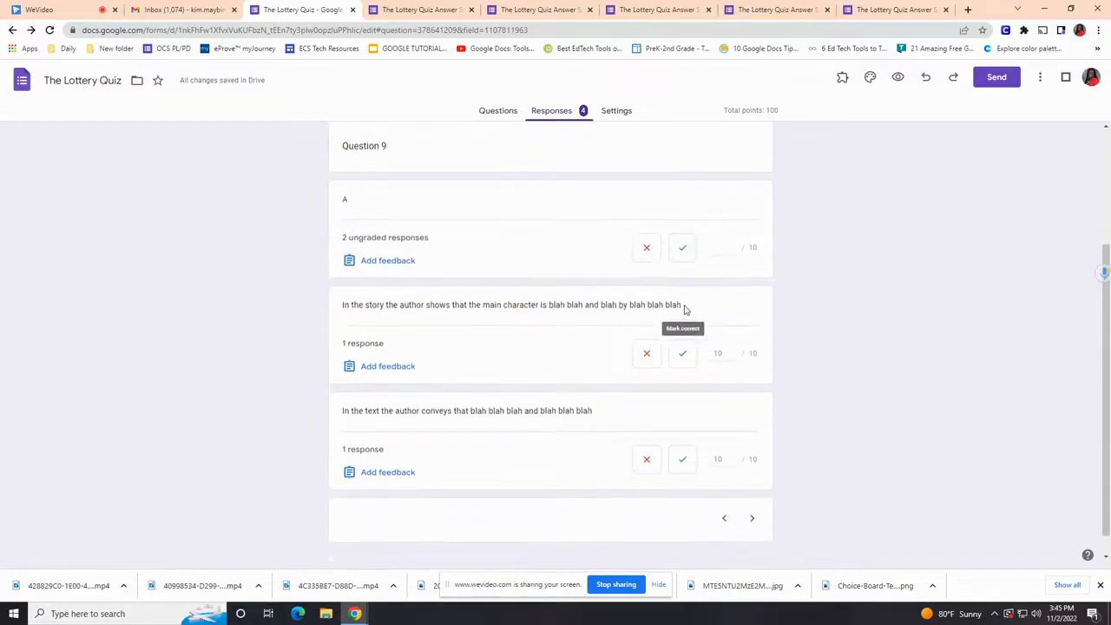
click(683, 225)
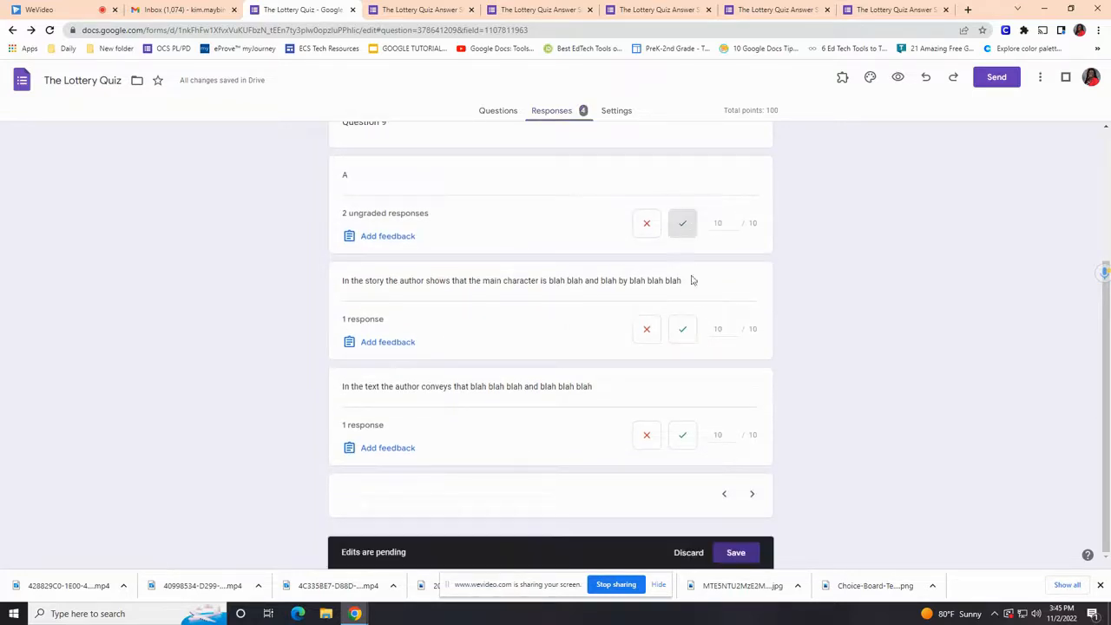
click(686, 330)
click(684, 435)
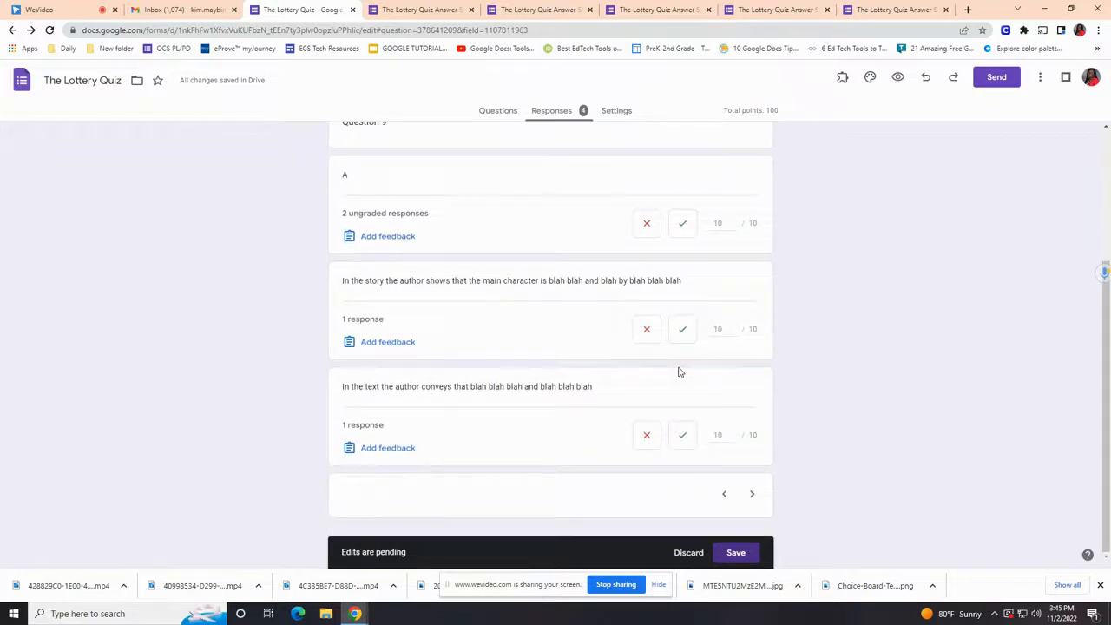
scroll(677, 370, up, 2)
scroll(675, 352, down, 2)
click(648, 247)
scroll(671, 429, down, 1)
click(735, 553)
scroll(582, 322, down, 3)
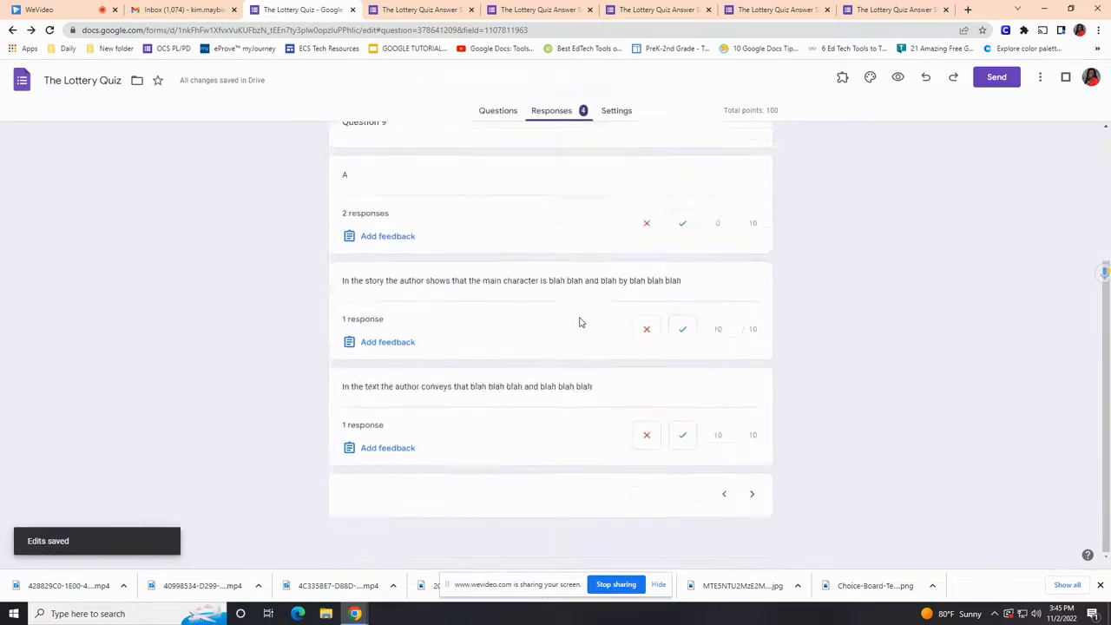